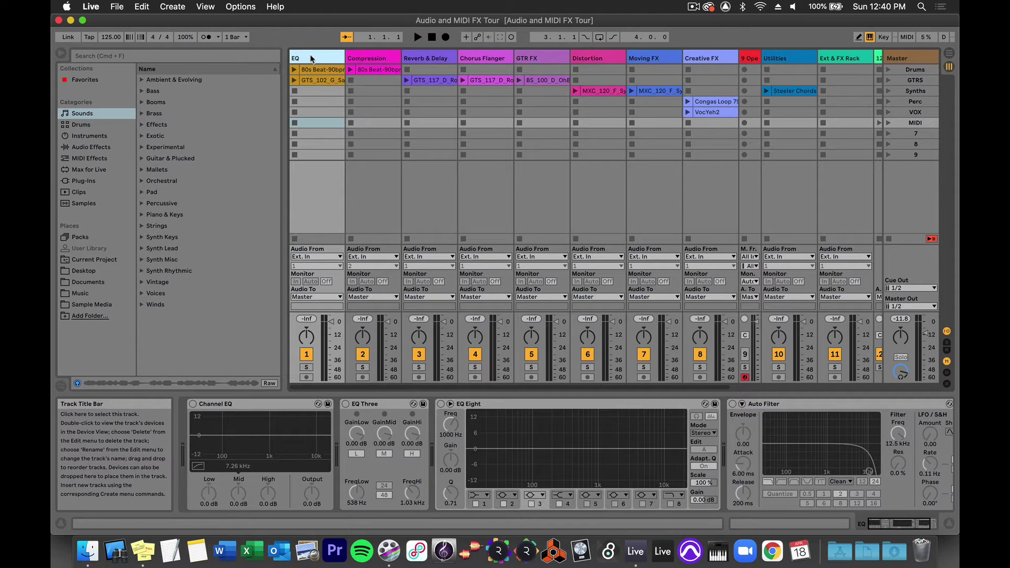
Play the EQ track's 80s Beat clip, enable Channel EQ with low 0.5 dB, mid 4.2 dB at 360 Hz and high 1.0 dB, and stop playback
scroll(284, 452, "right", 4)
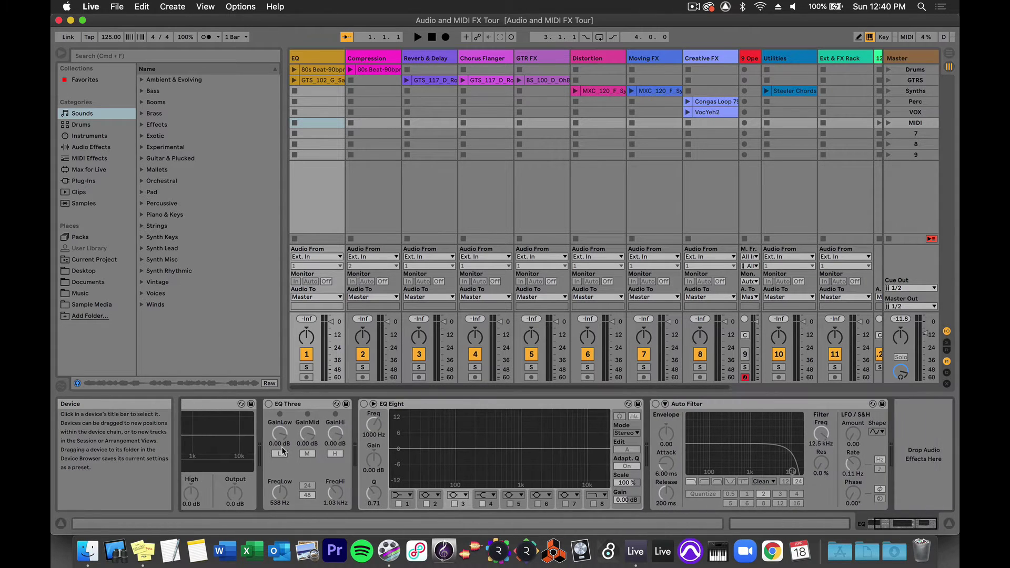
scroll(282, 451, "left", 4)
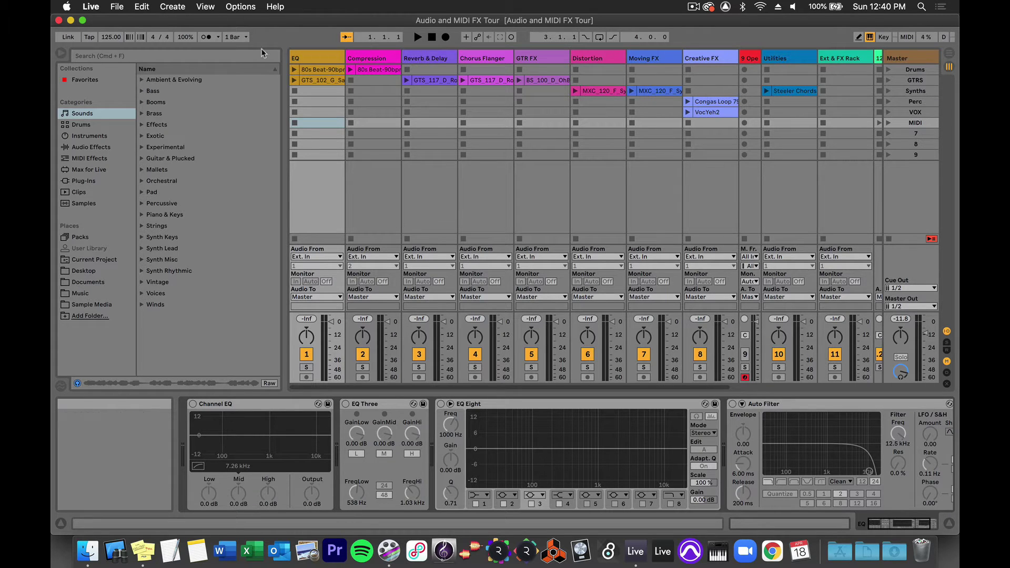
left_click(295, 70)
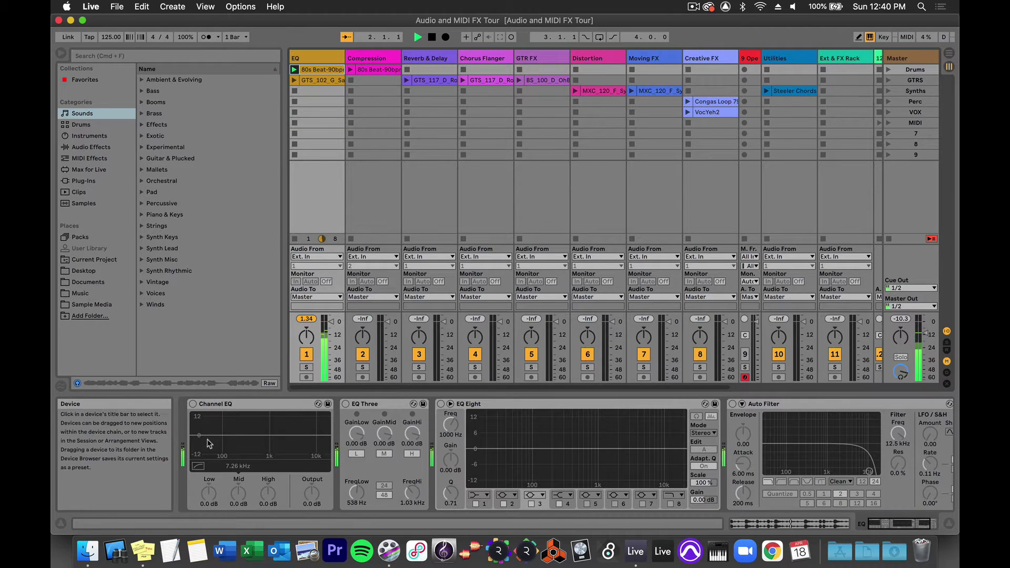
left_click(193, 404)
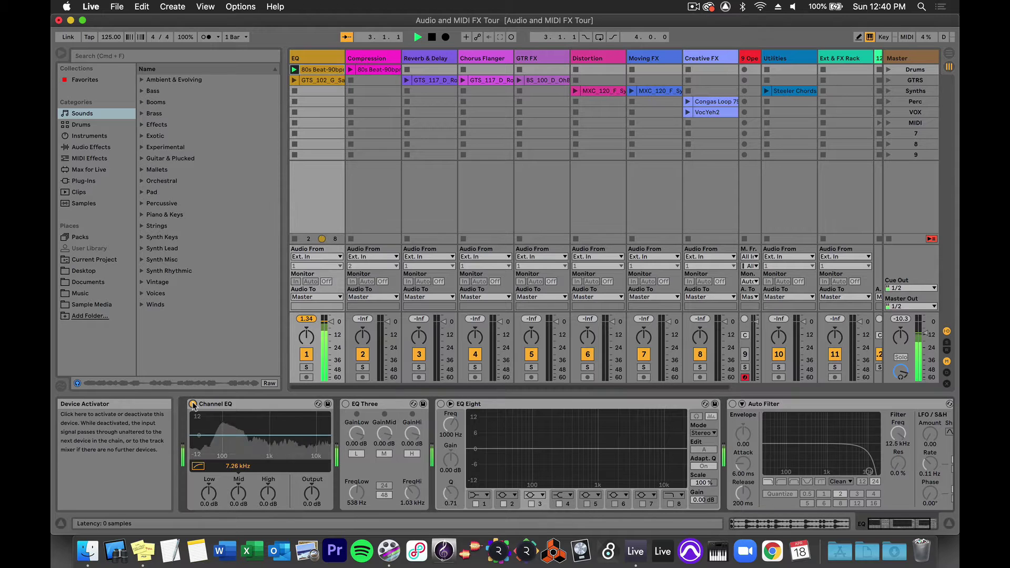
mouse_move(208, 492)
left_mouse_down()
mouse_move(209, 469)
mouse_move(209, 527)
mouse_move(209, 490)
left_mouse_up()
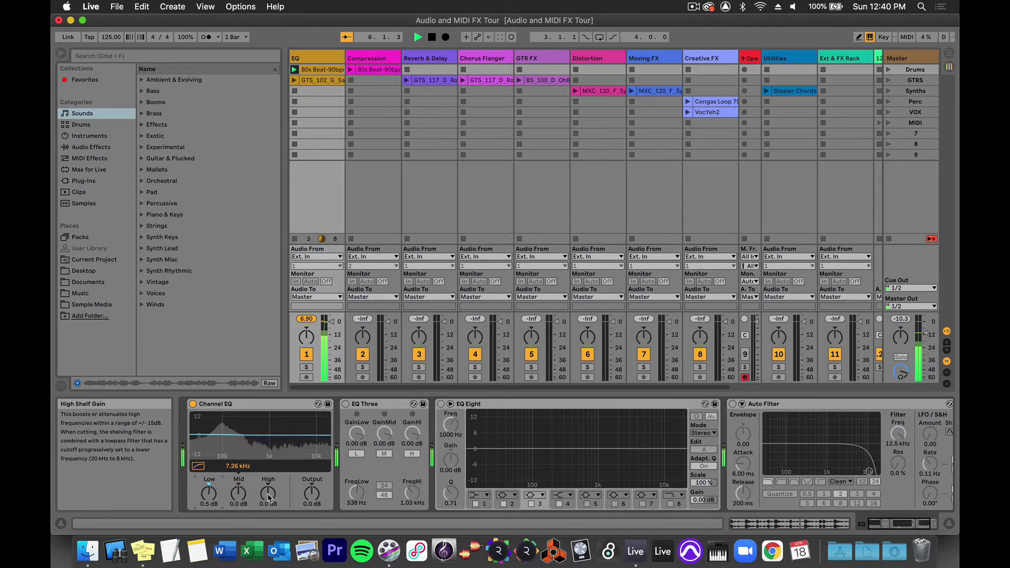
left_click_drag(269, 497, 238, 486)
key("space")
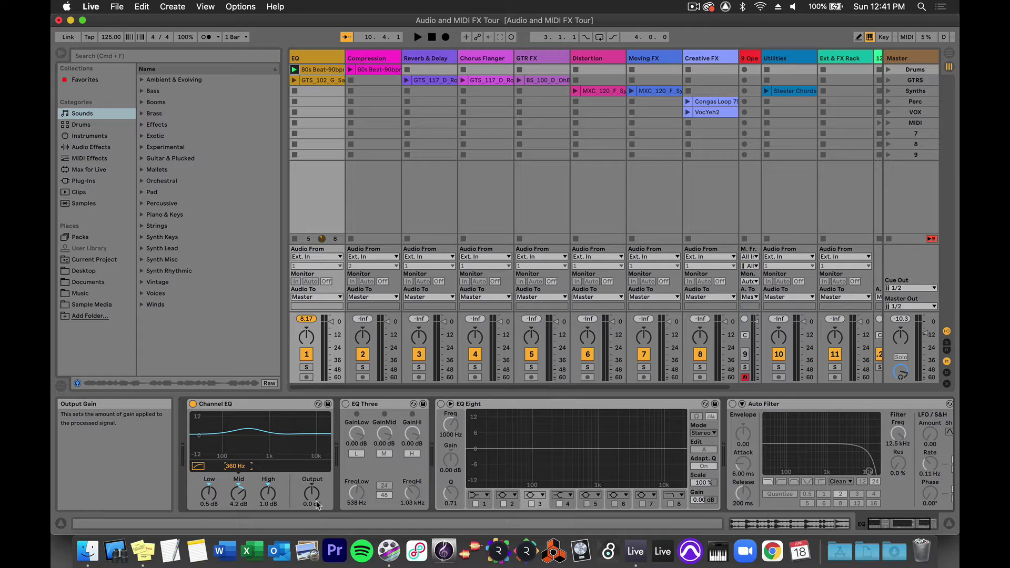
Audition EQ Three with only the mid band active and crossovers at 241 Hz and 2.81 kHz, and turn the device off
left_click(358, 454)
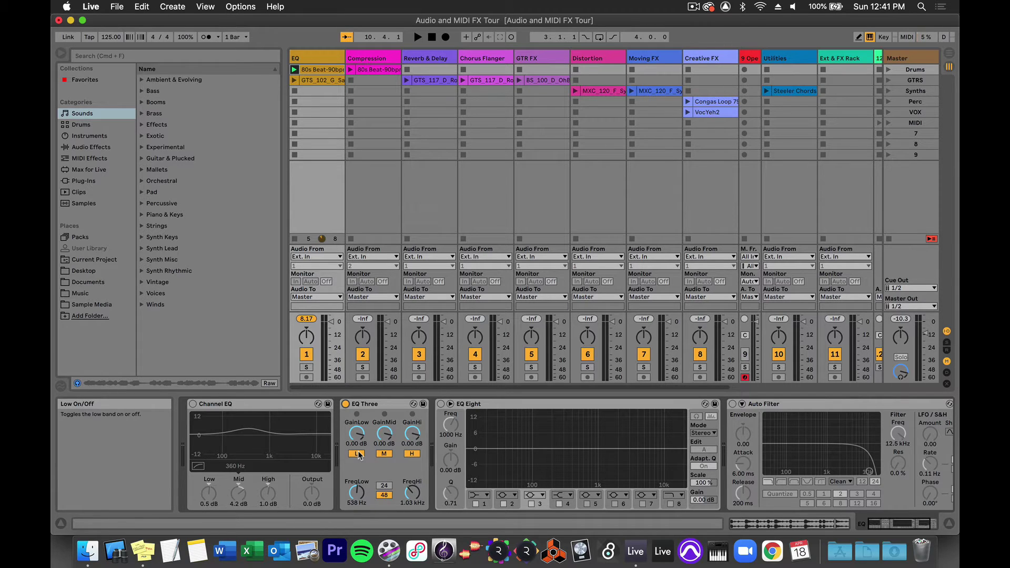
key("space")
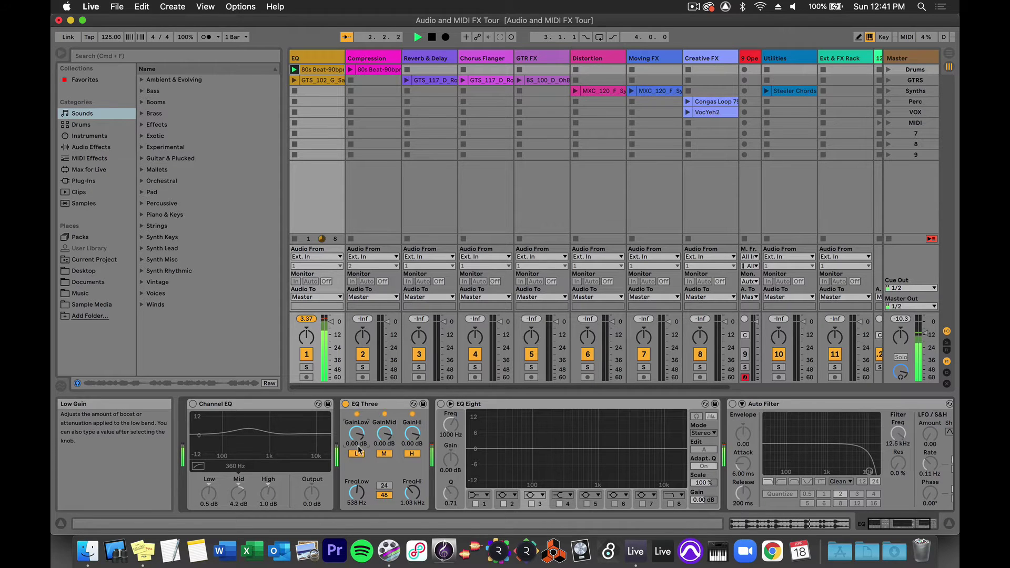
left_click(414, 455)
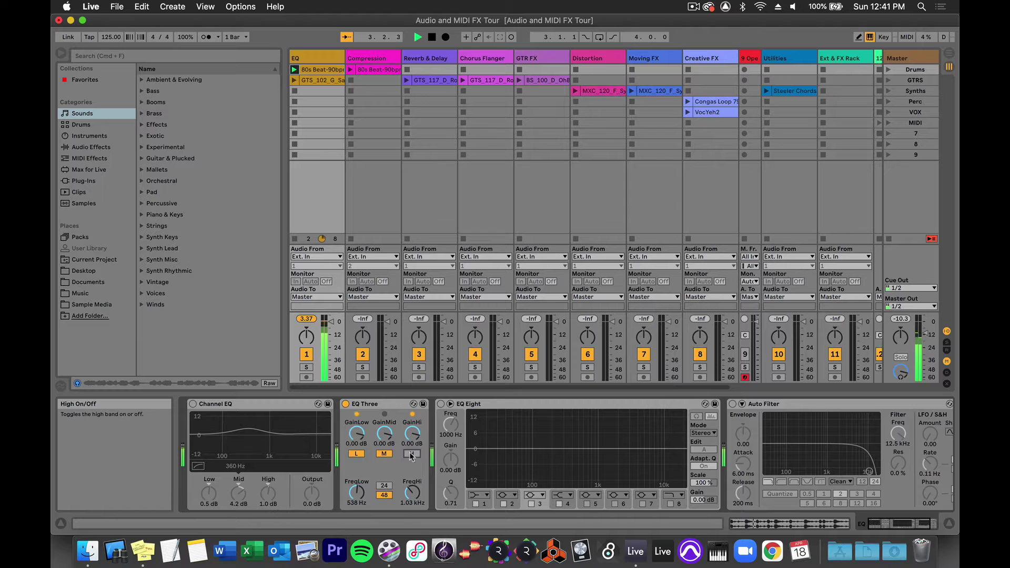
left_click_drag(357, 492, 356, 515)
left_click(356, 453)
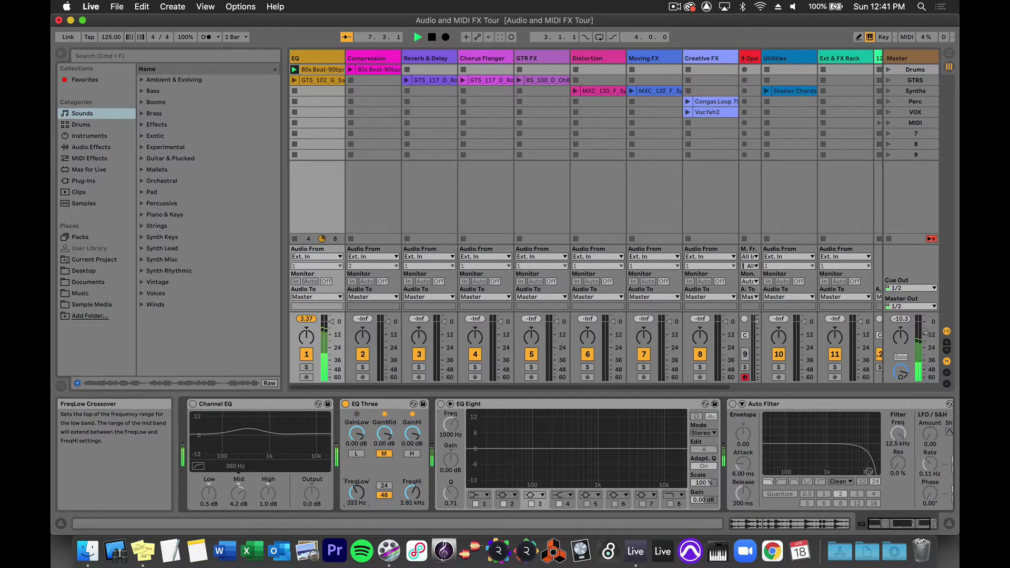
key("space")
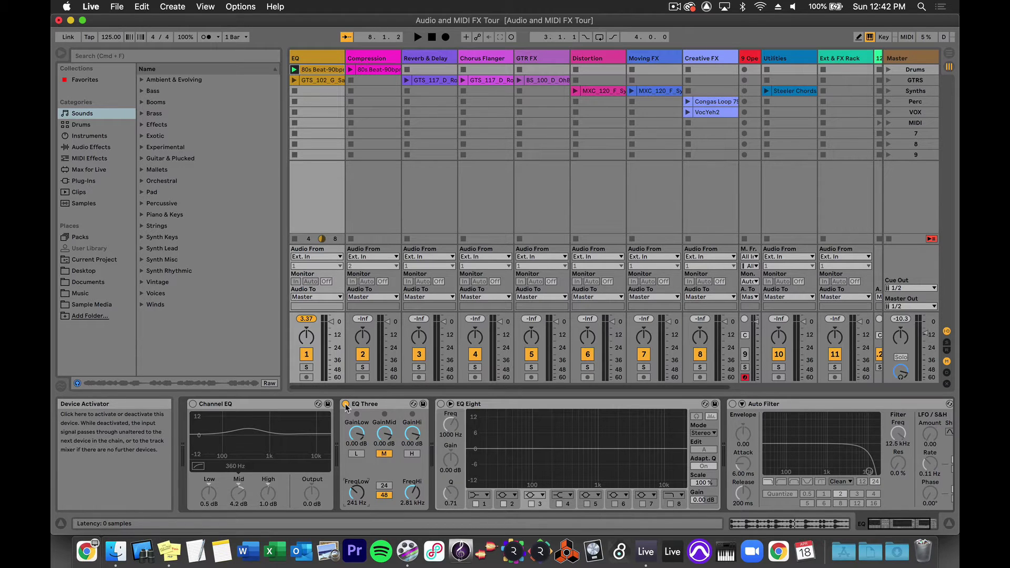
left_click(346, 404)
Activate EQ Eight on the EQ track and enable its filter bands 5 through 8
left_click(441, 404)
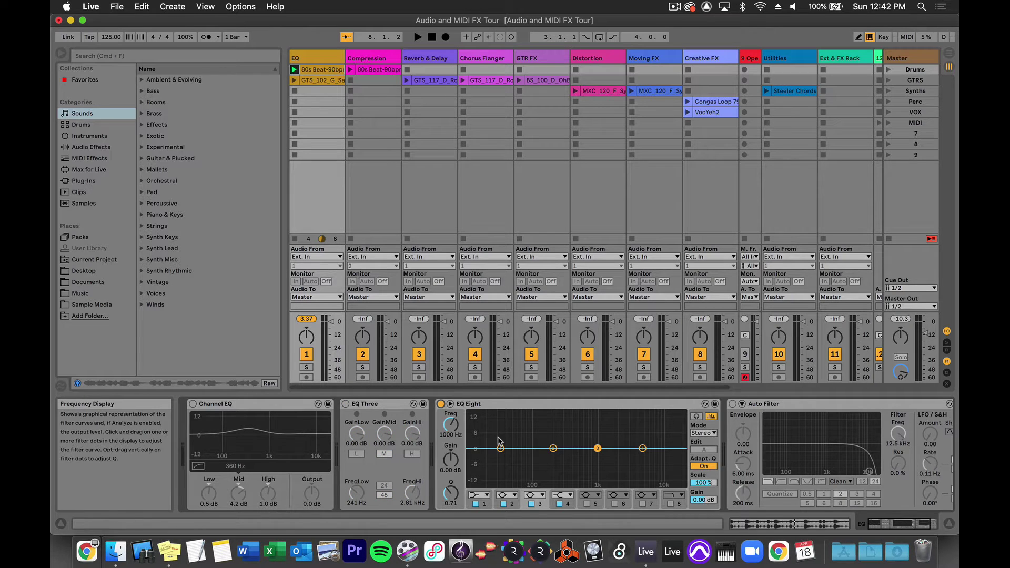
scroll(500, 440, "right", 3)
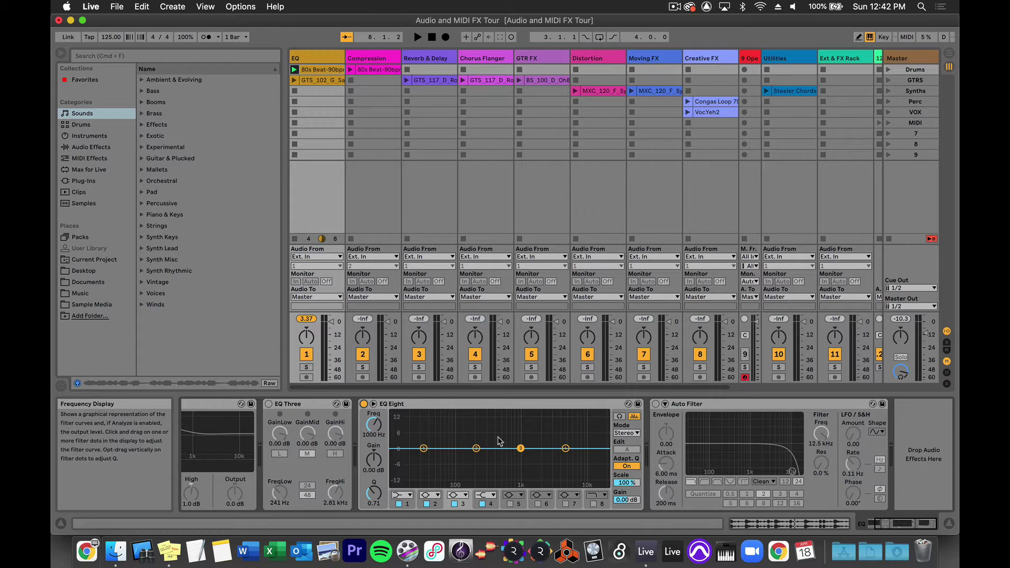
left_click(510, 504)
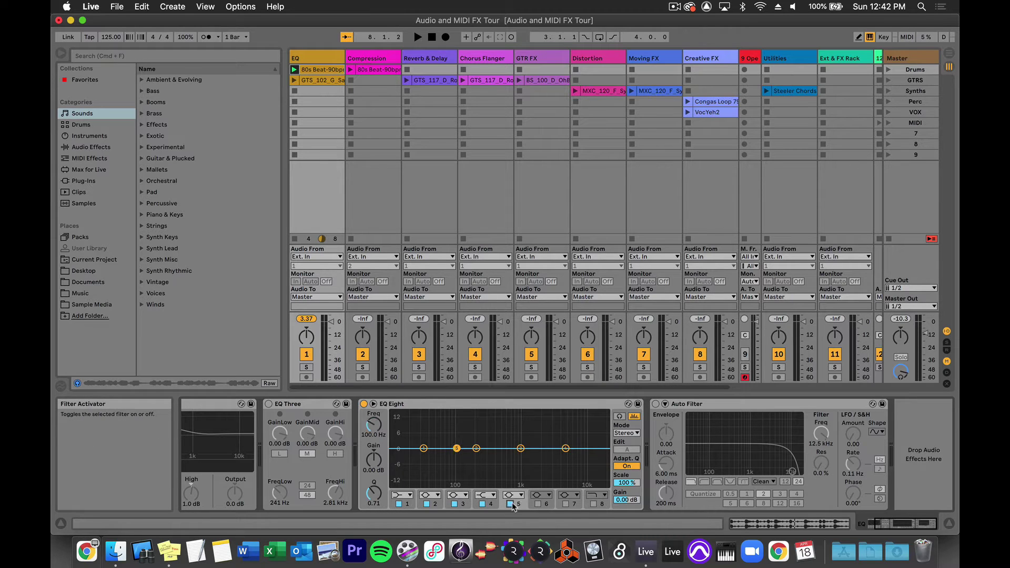
left_click(538, 504)
left_click(565, 504)
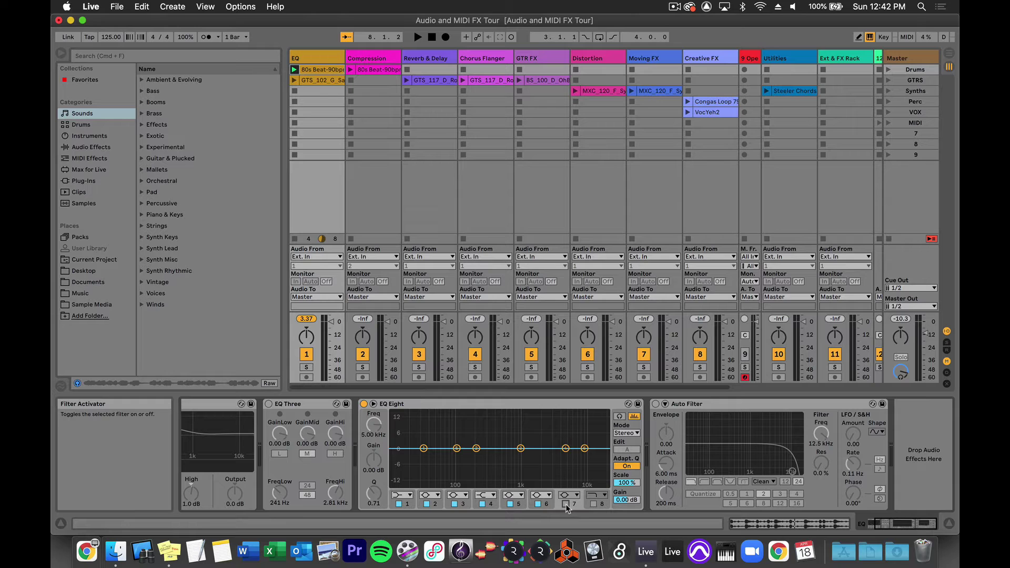
left_click(593, 504)
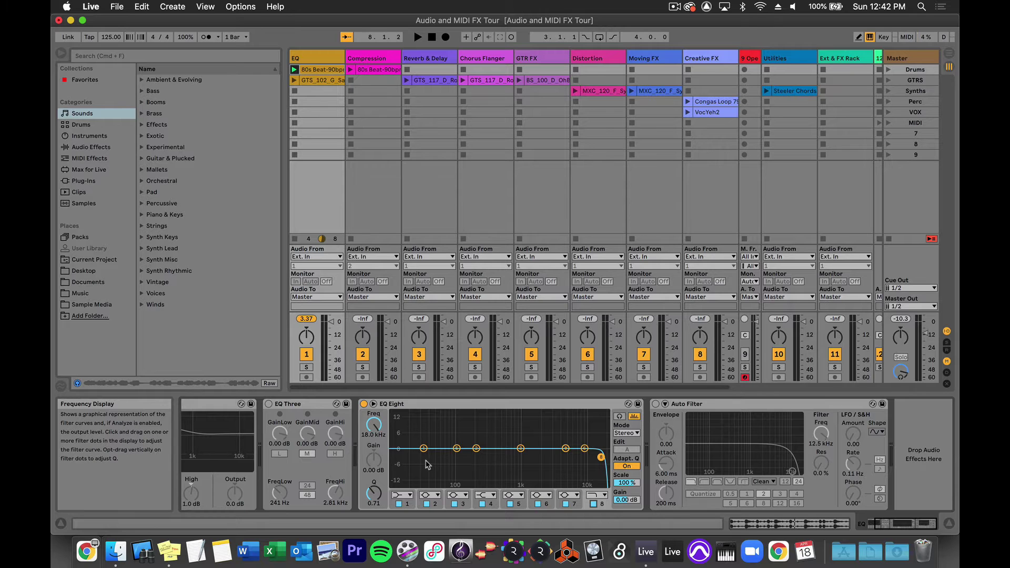
During playback, make EQ Eight's band 1 a low cut at 35.2 Hz, lower band 8's high cut to 6.81 kHz, and bypass the device
scroll(423, 462, "left", 2)
key("space")
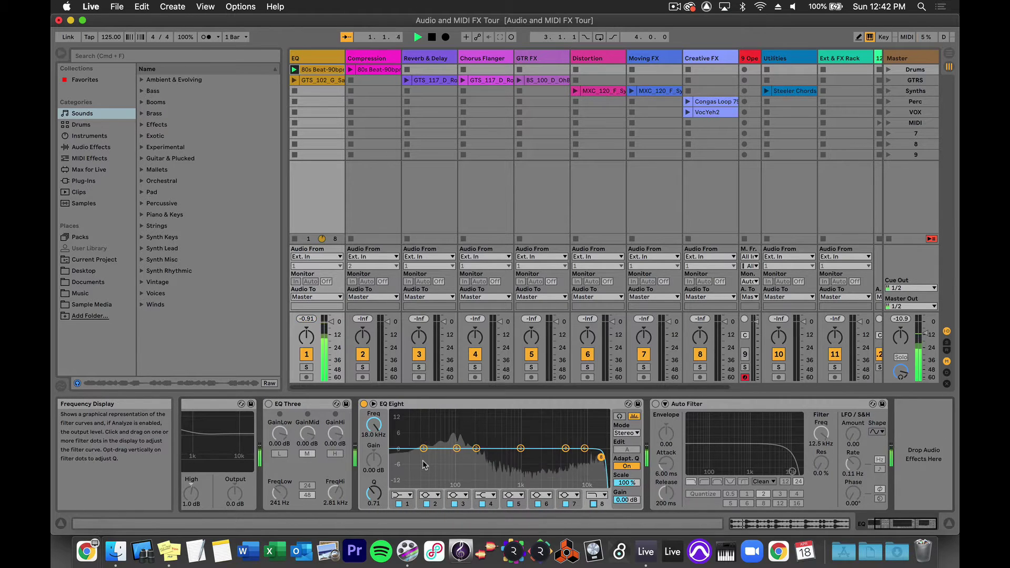
left_click(423, 448)
left_click(403, 495)
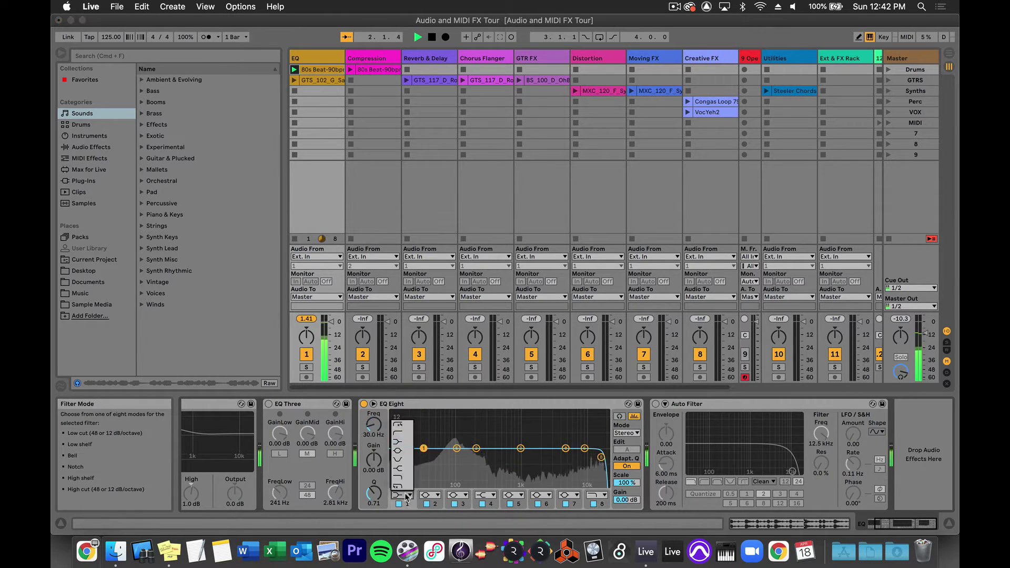
left_click(399, 426)
mouse_move(424, 449)
left_mouse_down()
mouse_move(478, 460)
mouse_move(428, 458)
left_mouse_up()
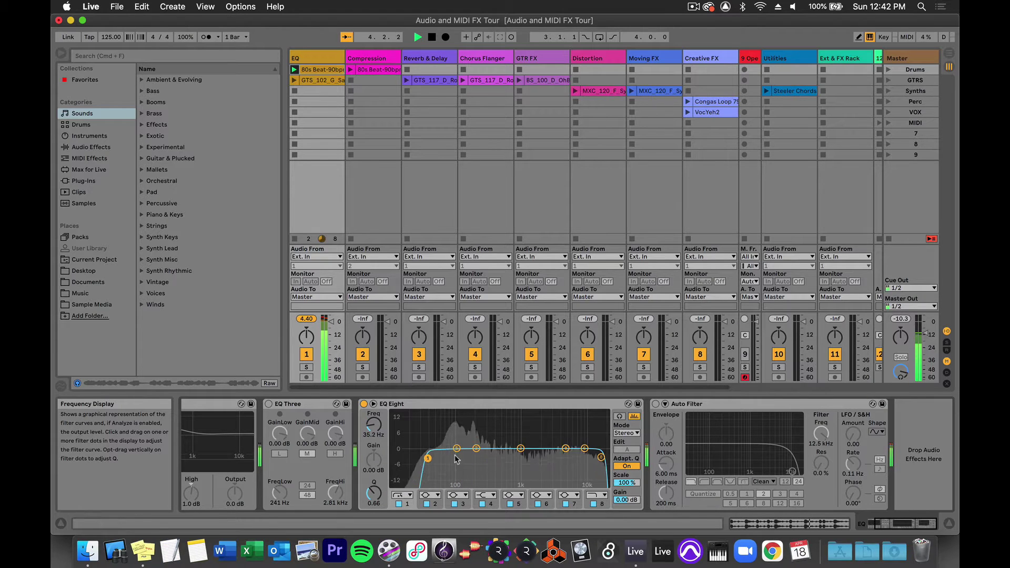
left_click_drag(602, 458, 575, 460)
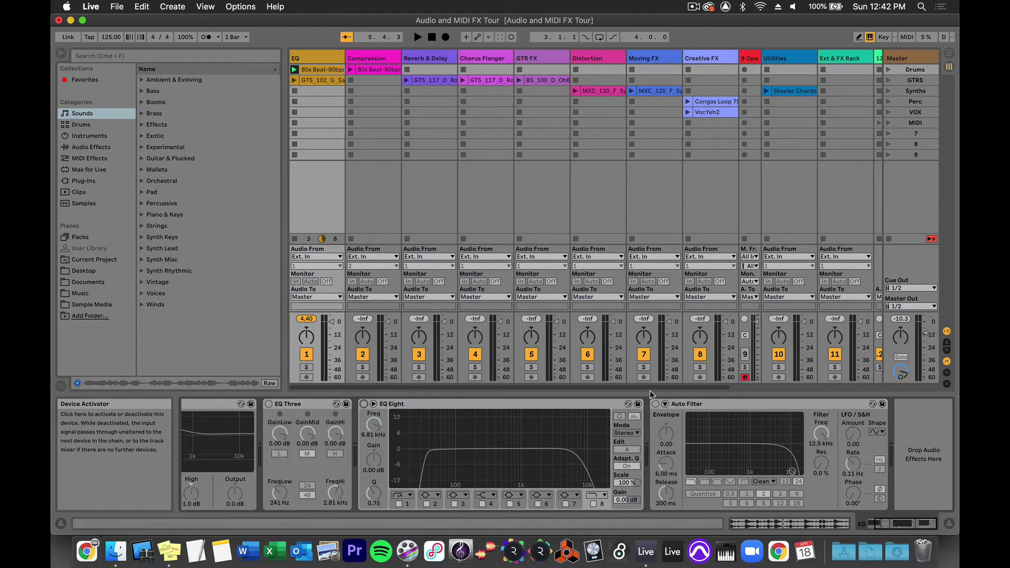
left_click(364, 404)
Turn on Auto Filter and audition the beat with envelope amount 86.7, cutoff 906 Hz and resonance 49%
left_click(656, 404)
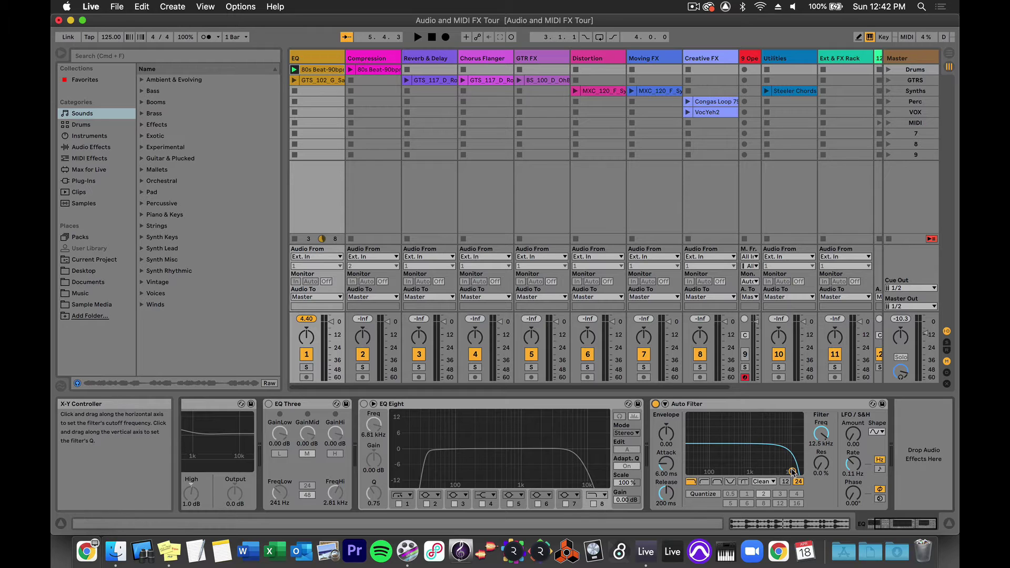
left_click_drag(792, 471, 732, 453)
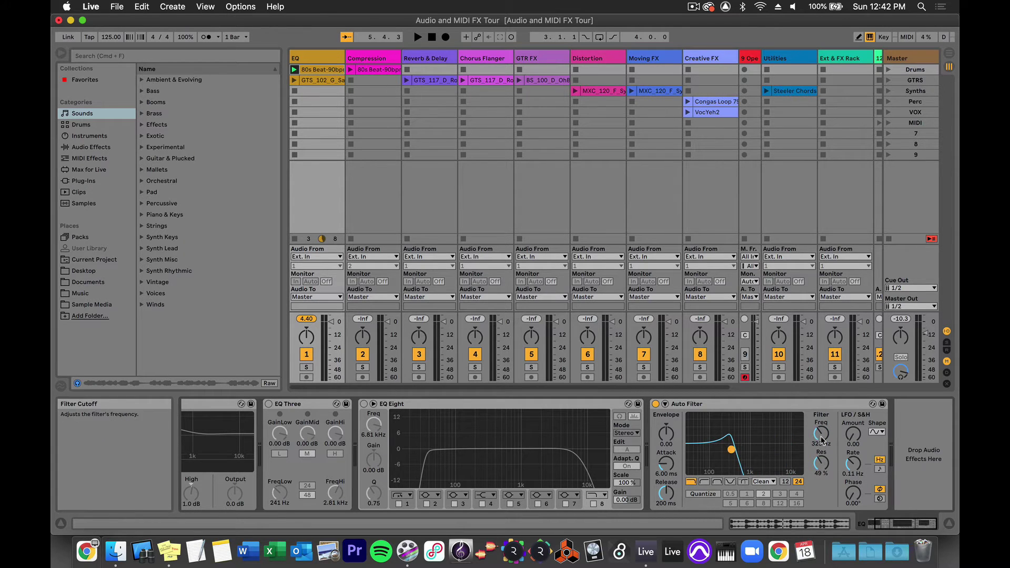
left_click_drag(666, 433, 666, 410)
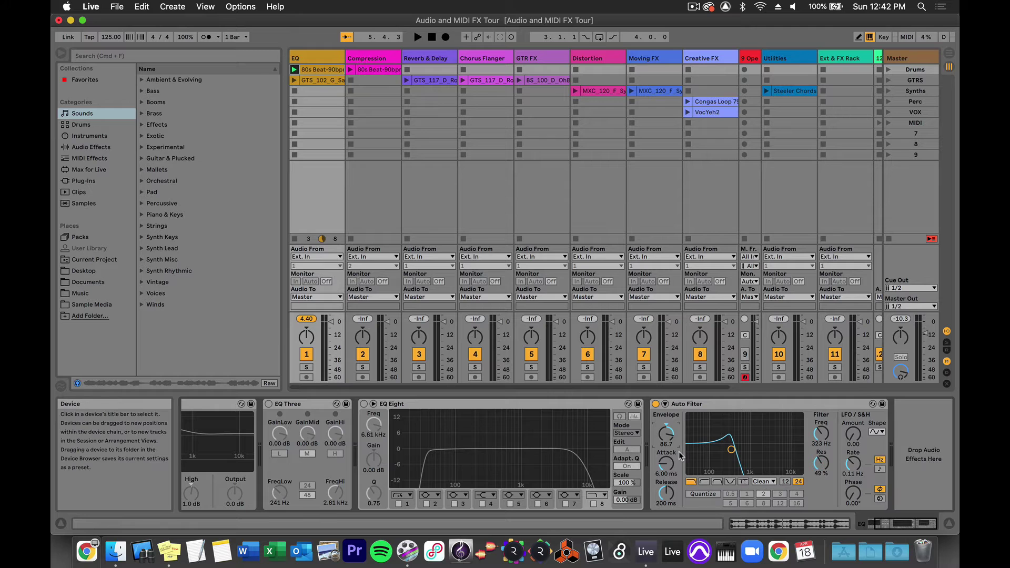
key("space")
mouse_move(732, 451)
left_mouse_down()
mouse_move(760, 451)
mouse_move(734, 451)
mouse_move(748, 450)
left_mouse_up()
key("space")
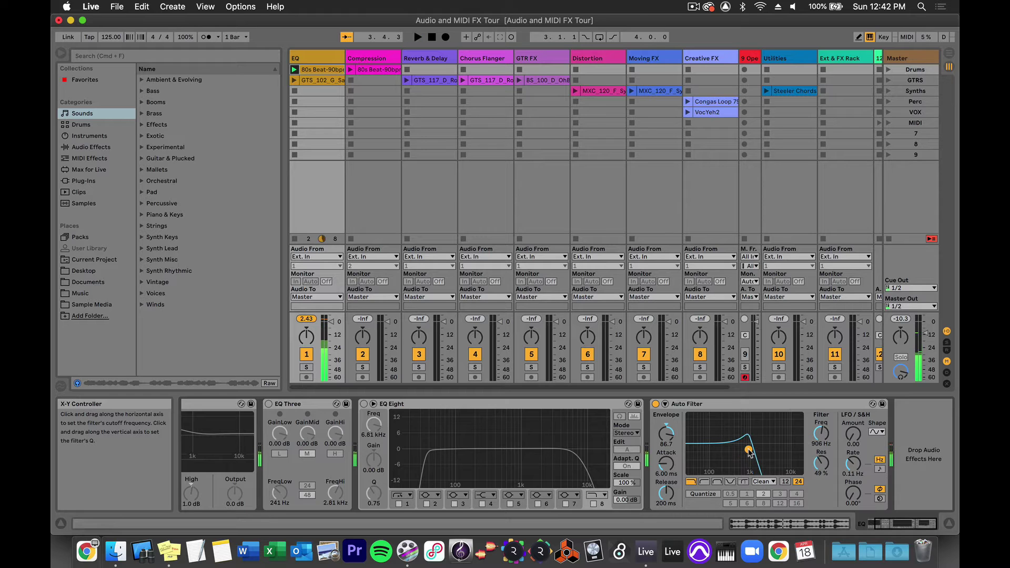
Launch the EQ track's guitar clip and set Auto Filter to envelope amount -4.03, cutoff 15.0 kHz and resonance 43%, ending with playback stopped
left_click(295, 82)
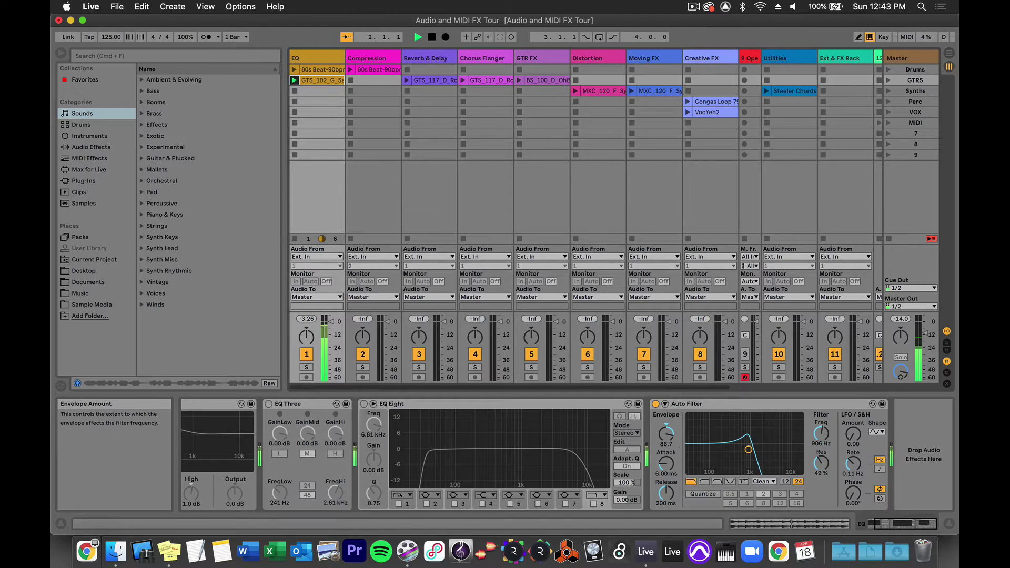
left_click_drag(666, 433, 673, 472)
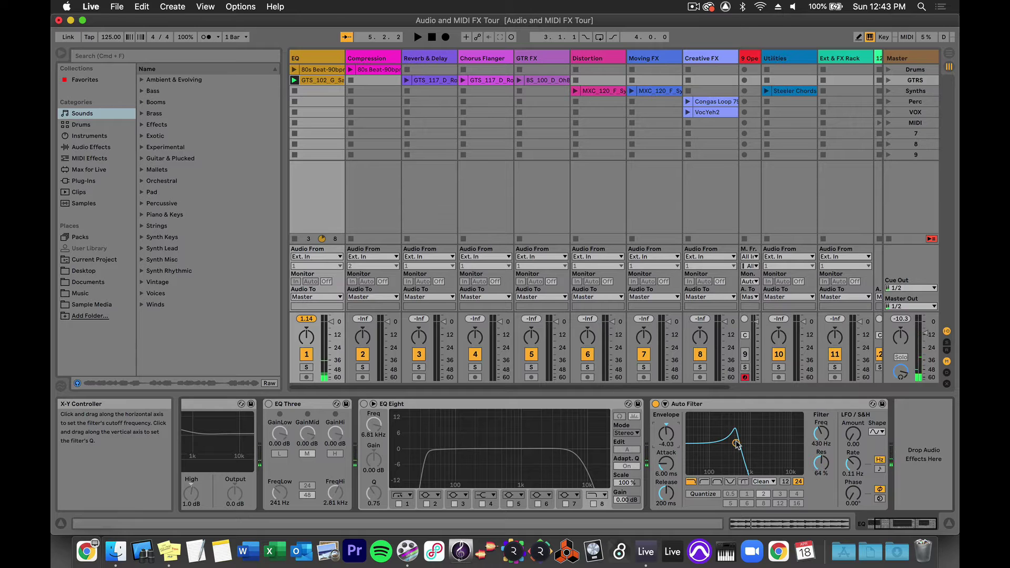
left_click_drag(736, 443, 795, 452)
key("space")
key("space")
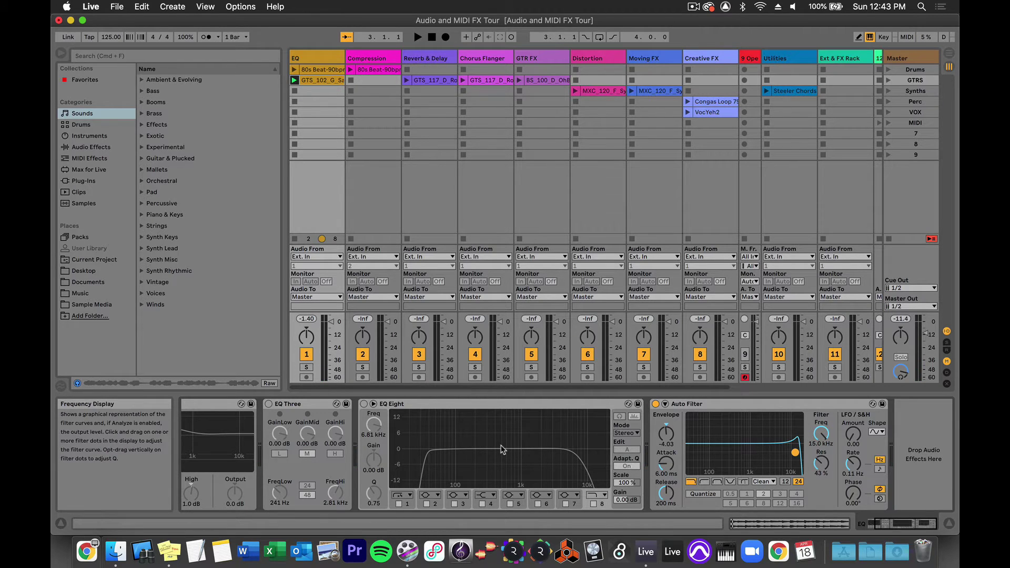
scroll(499, 453, "left", 3)
scroll(501, 449, "right", 3)
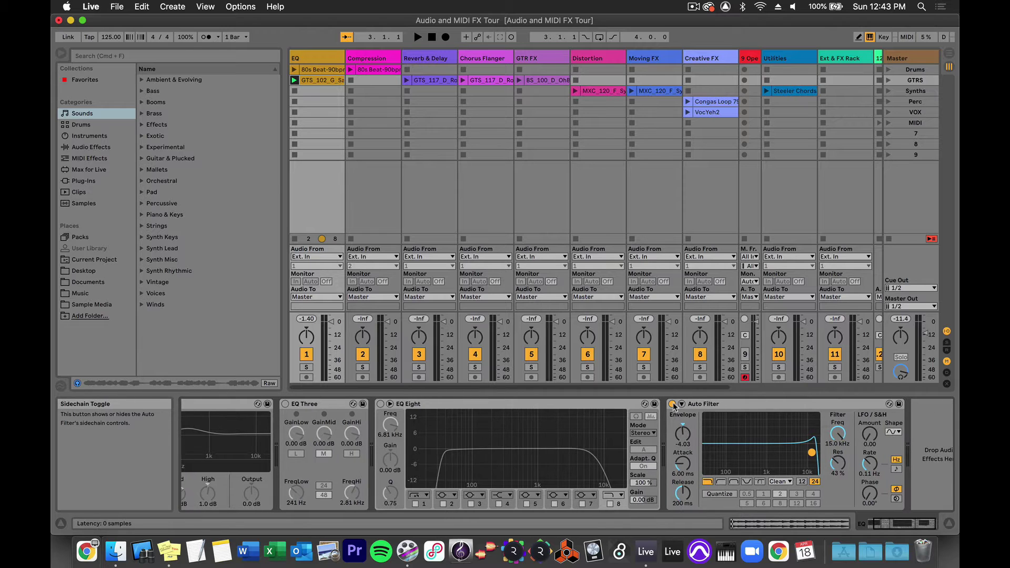
Stop the EQ track's clip and activate Compressor, Glue Compressor, Limiter, Multiband Dynamics and Drum Buss on the Compression track
left_click(367, 58)
left_click(293, 91)
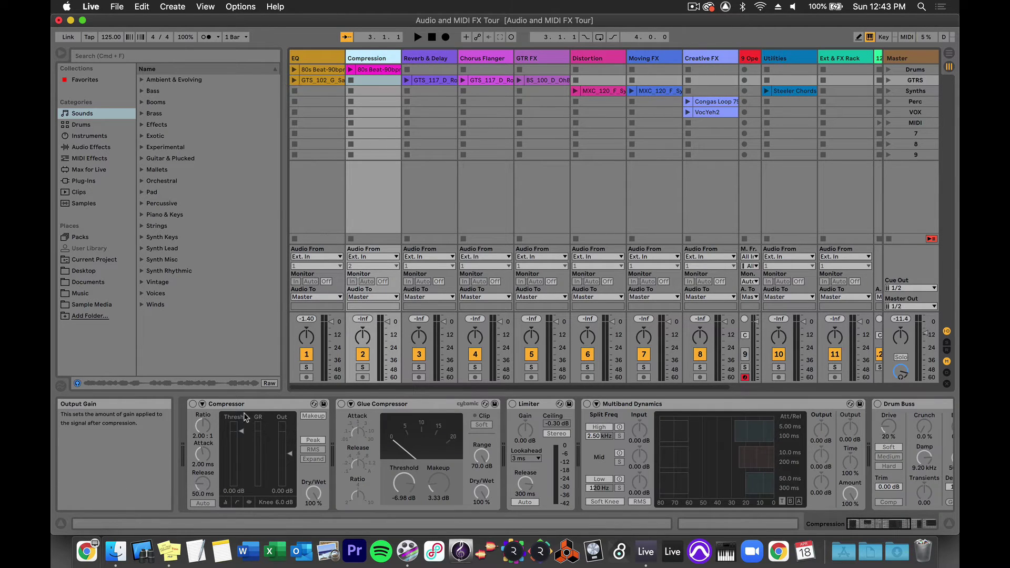
left_click(191, 403)
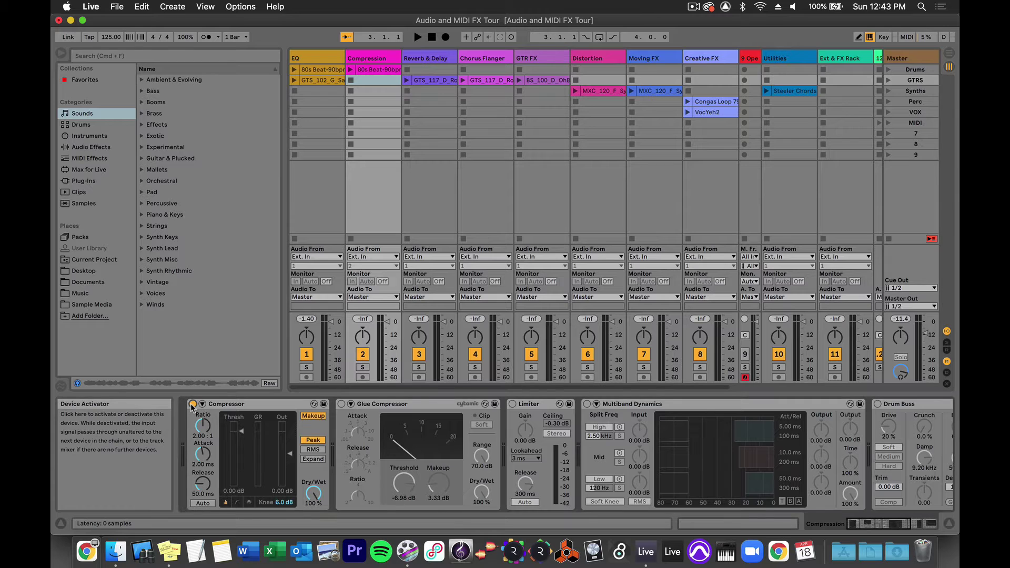
left_click(342, 404)
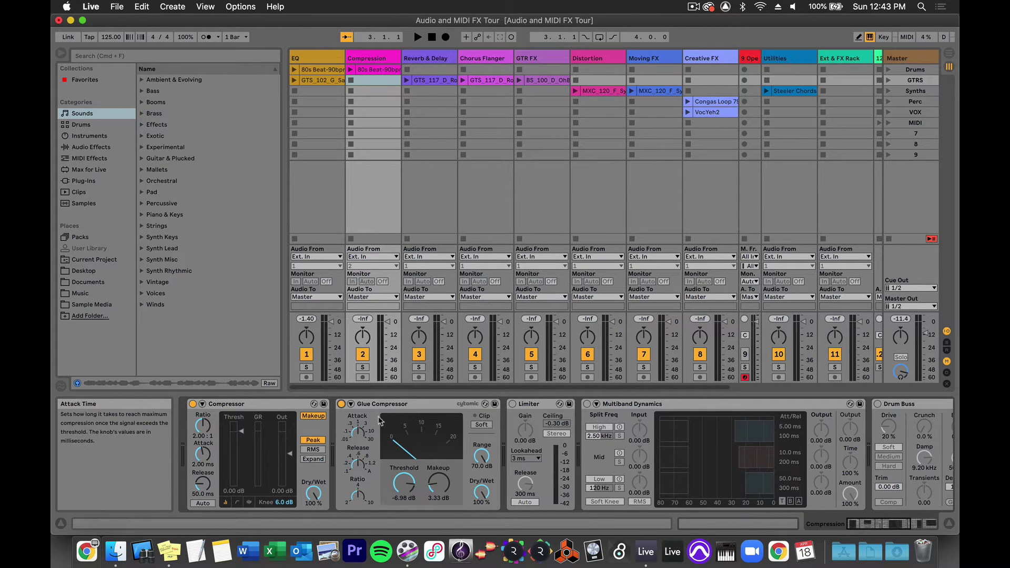
left_click(512, 404)
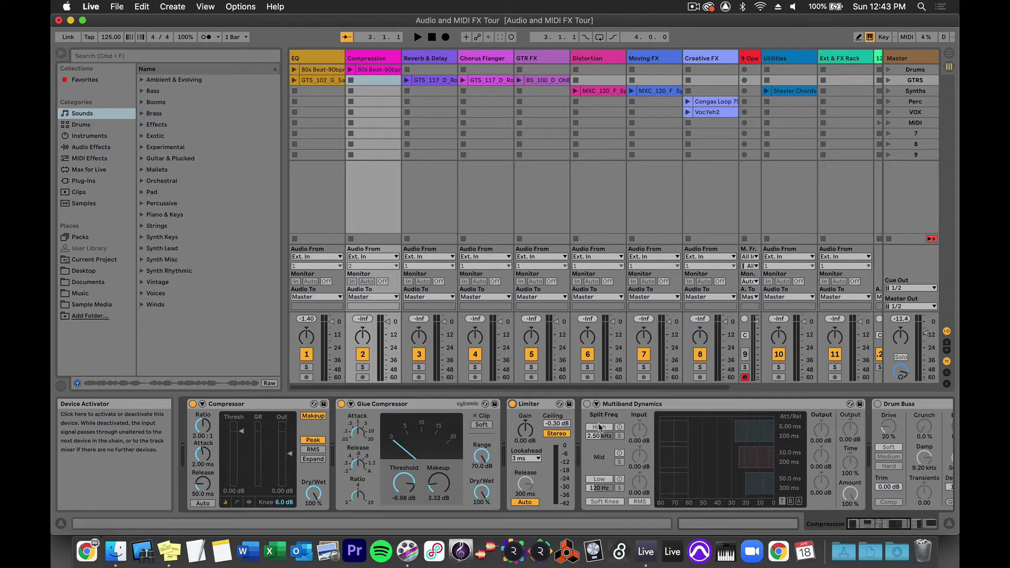
scroll(553, 421, "right", 3)
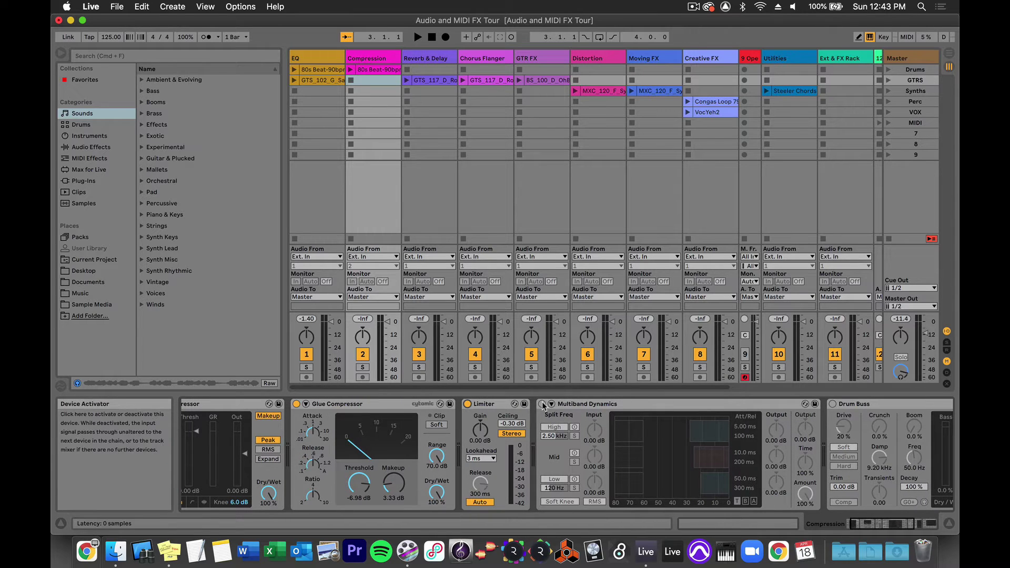
left_click(542, 404)
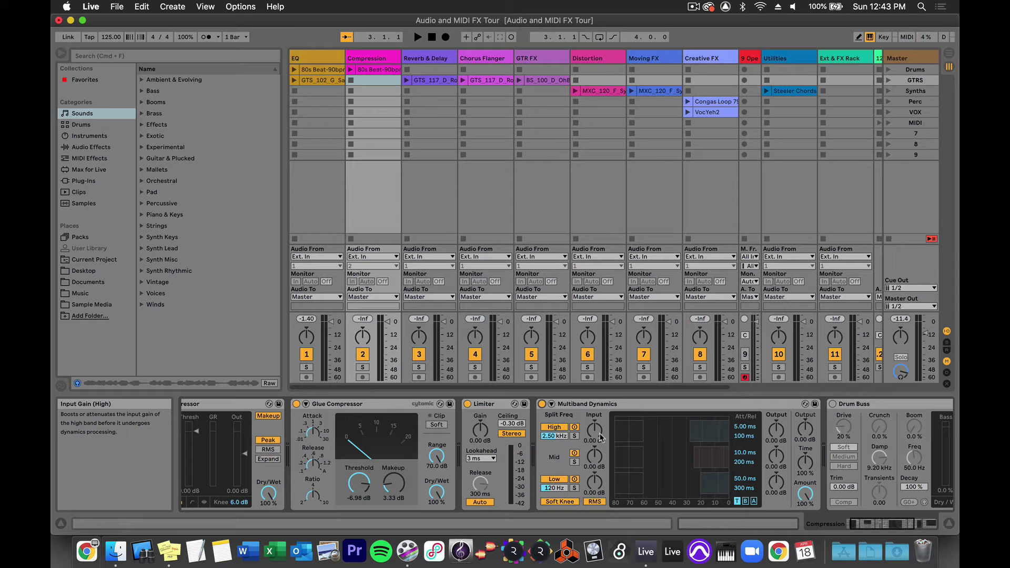
left_click(833, 404)
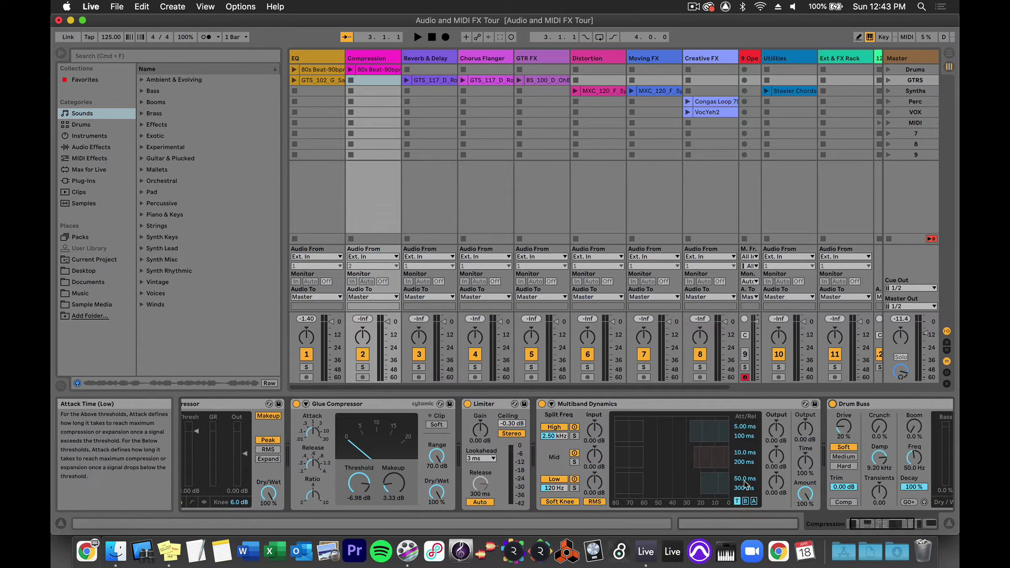
Unfold the sidechain sections of Compressor, Glue Compressor and Multiband Dynamics and review the Compression track's device chain
scroll(745, 484, "right", 5)
scroll(473, 442, "left", 6)
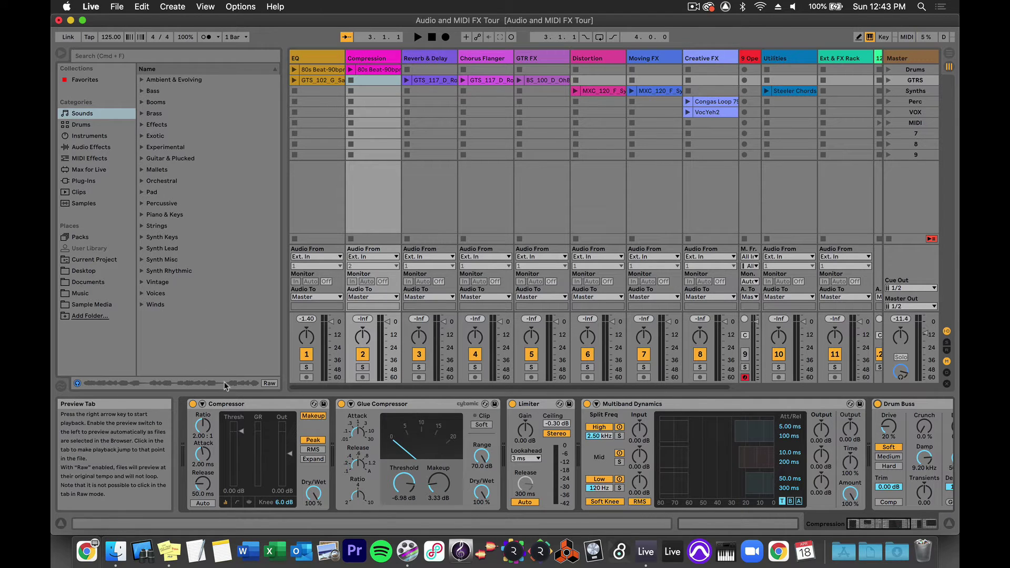
left_click(203, 405)
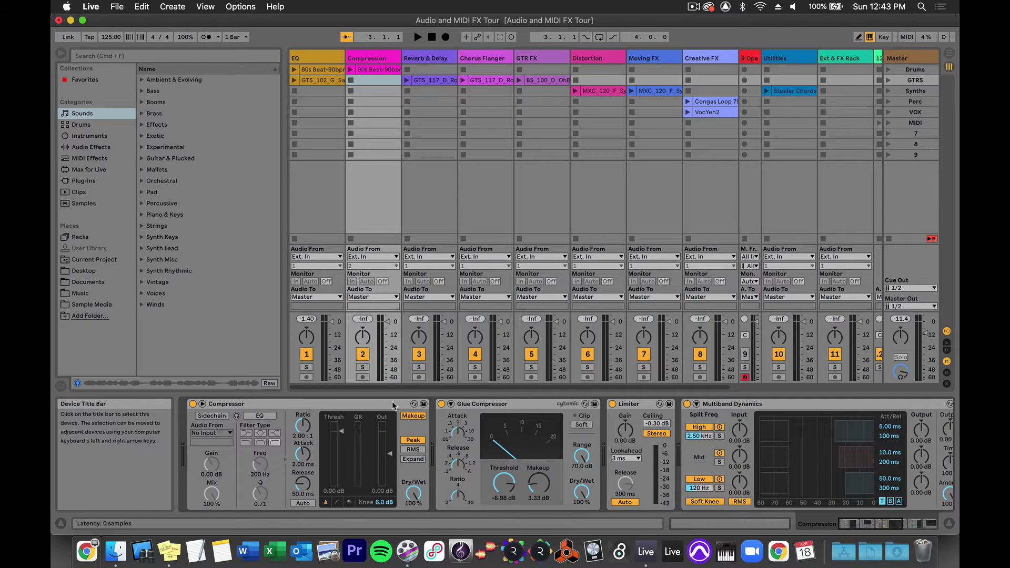
left_click(451, 404)
scroll(624, 399, "right", 5)
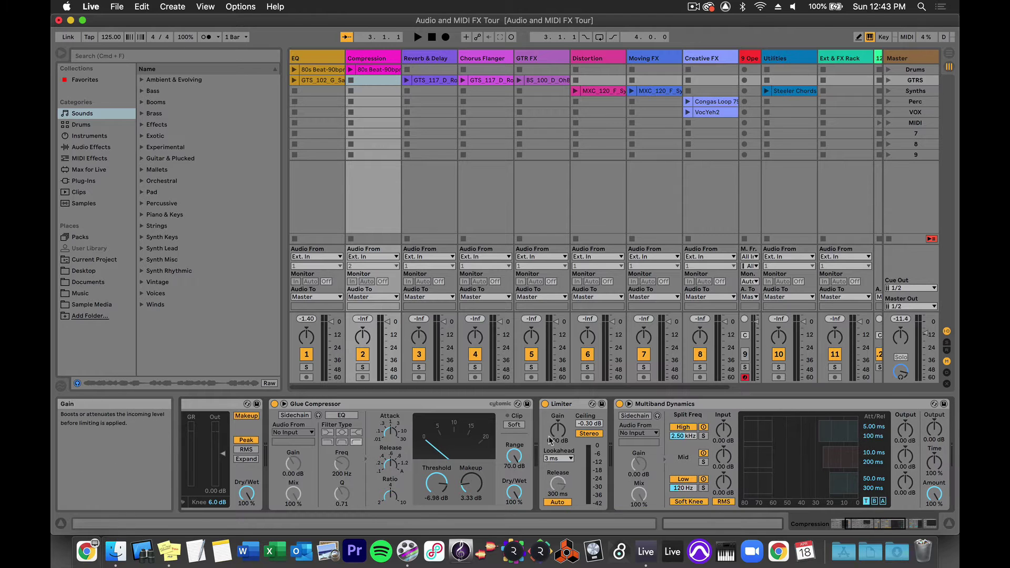
scroll(550, 441, "left", 3)
scroll(550, 441, "right", 1)
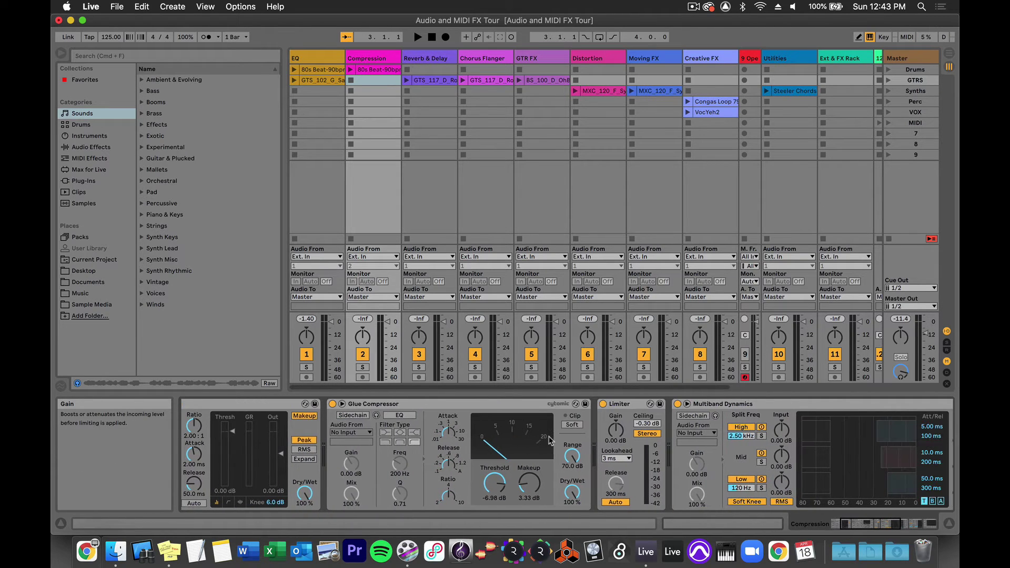
scroll(550, 441, "right", 4)
scroll(550, 441, "right", 3)
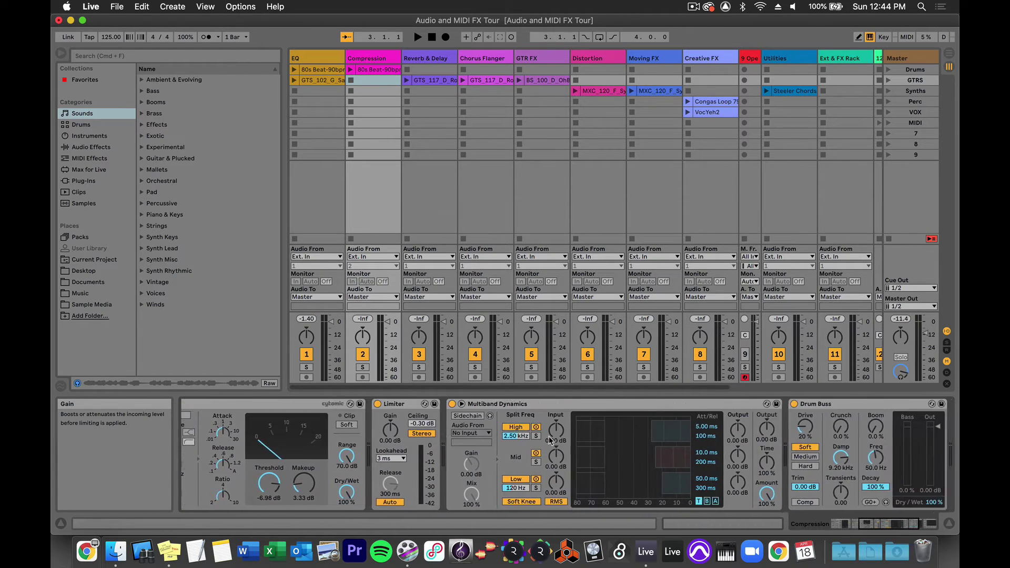
scroll(550, 441, "right", 7)
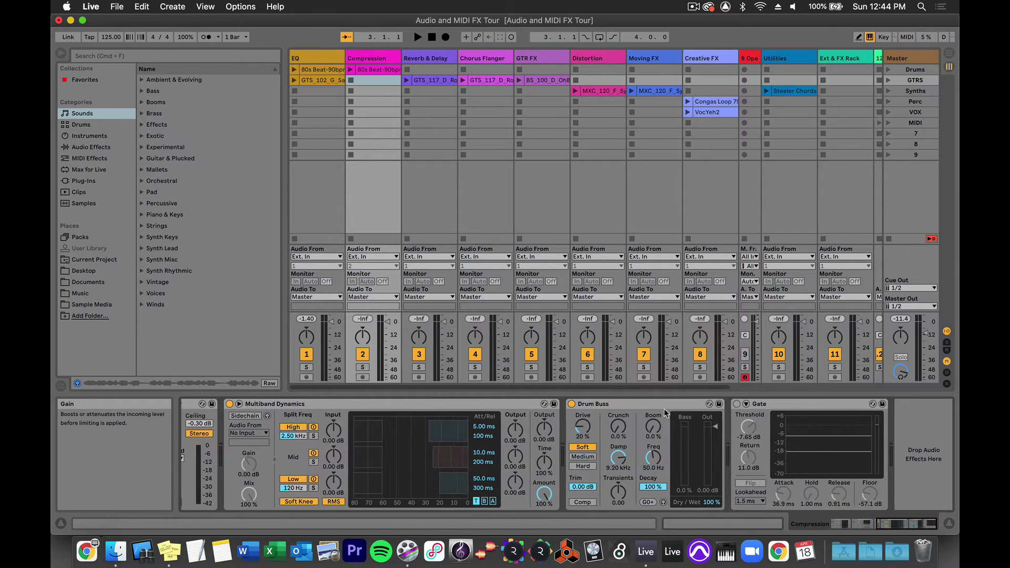
Deactivate Drum Buss, Multiband Dynamics, Limiter, Glue Compressor and Compressor on the Compression track
left_click(571, 404)
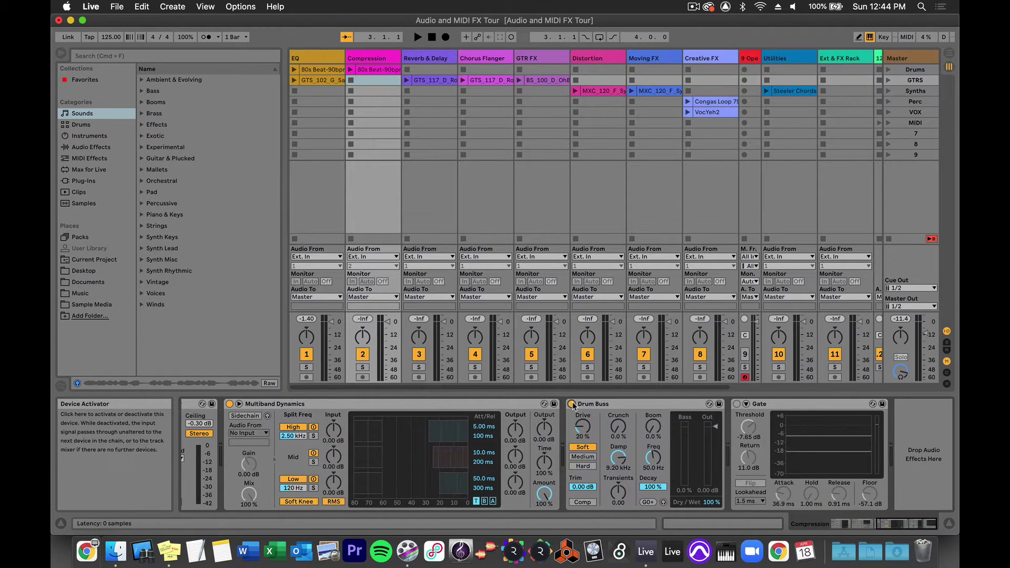
left_click(230, 404)
scroll(229, 421, "left", 10)
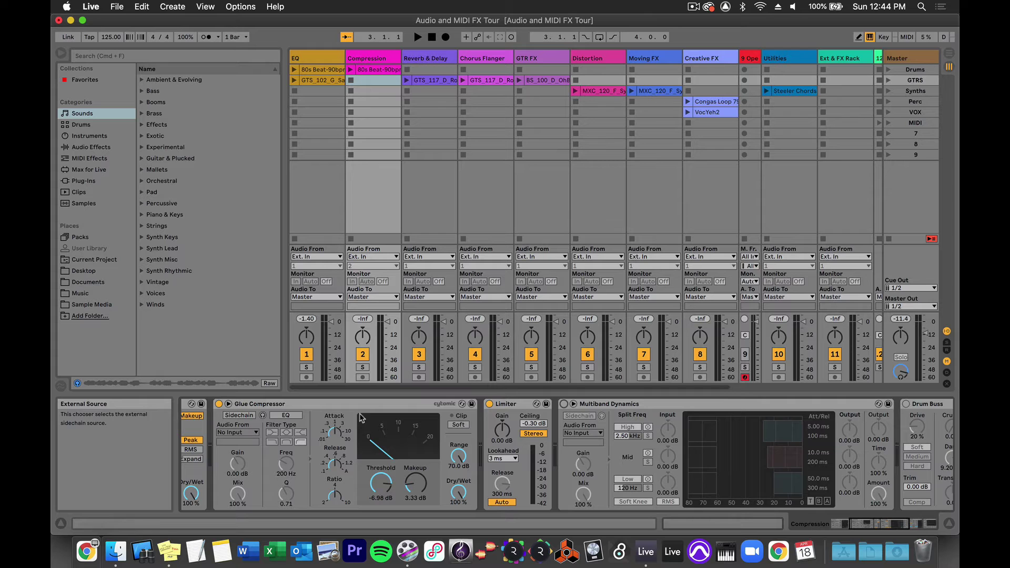
left_click(489, 404)
scroll(410, 447, "left", 4)
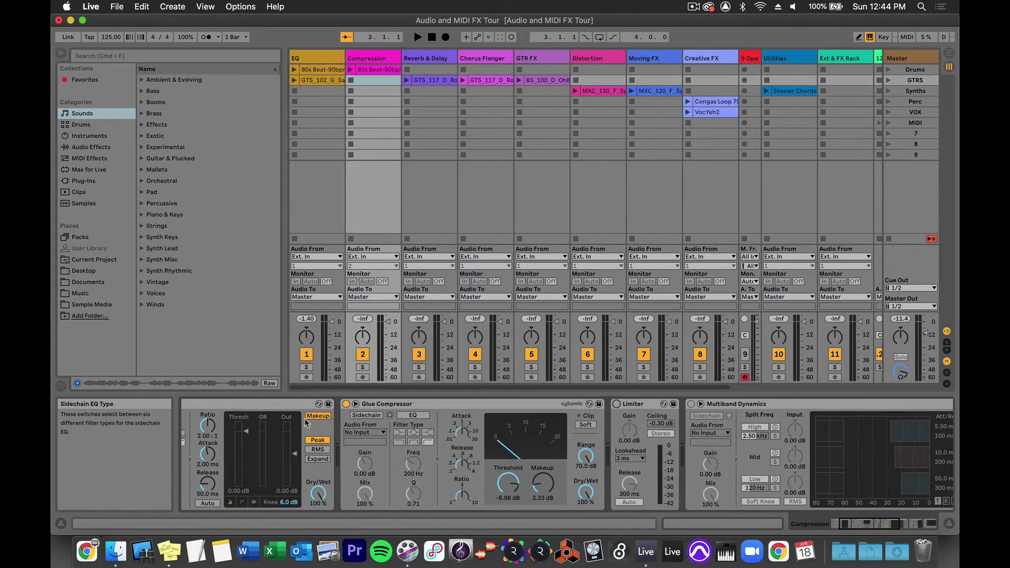
left_click(345, 404)
scroll(339, 421, "left", 3)
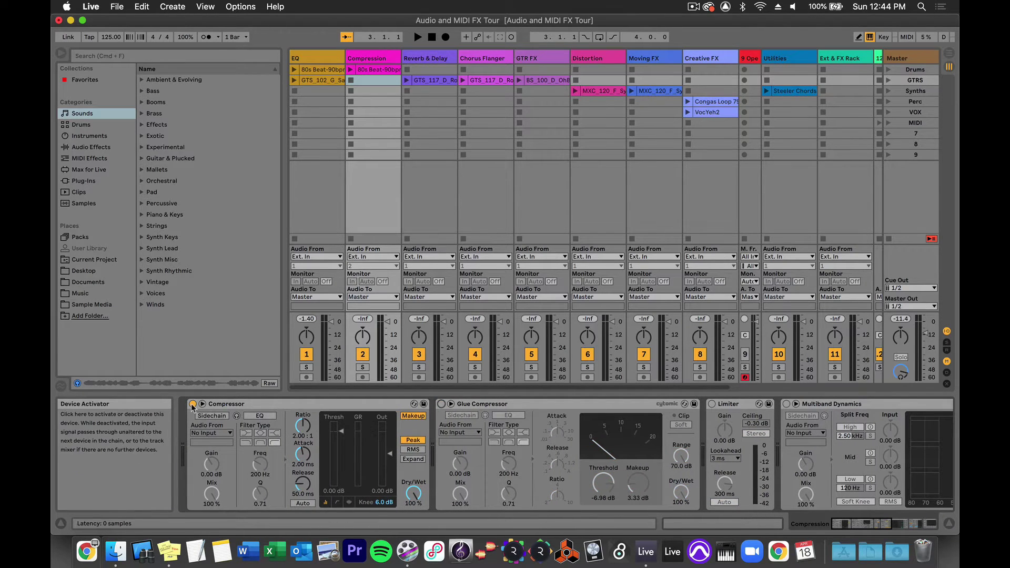
left_click(192, 404)
Activate Gate, launch the Compression track's 80s beat clip and set the gate threshold to -13.4 dB during playback
scroll(285, 465, "right", 15)
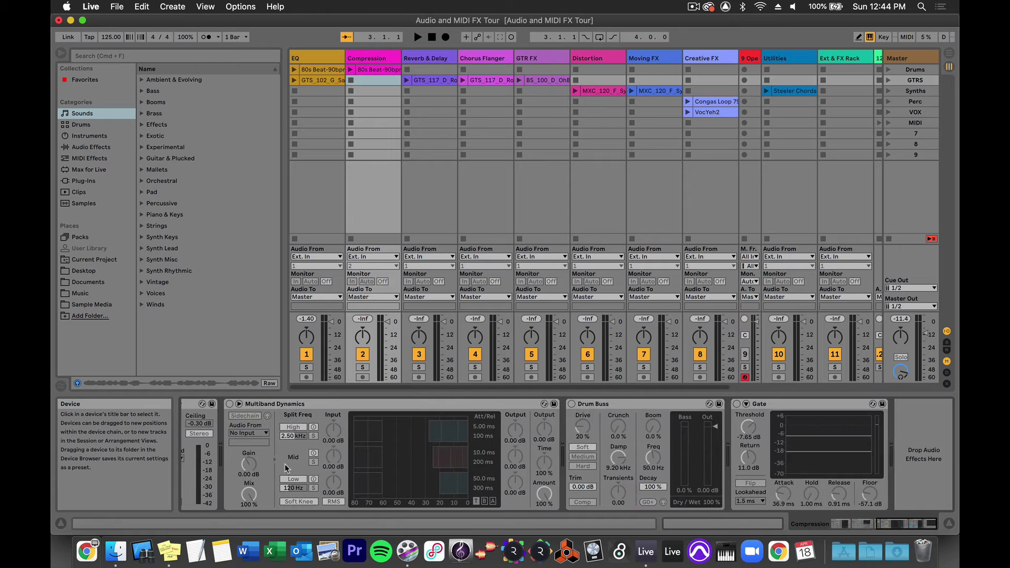
left_click(737, 404)
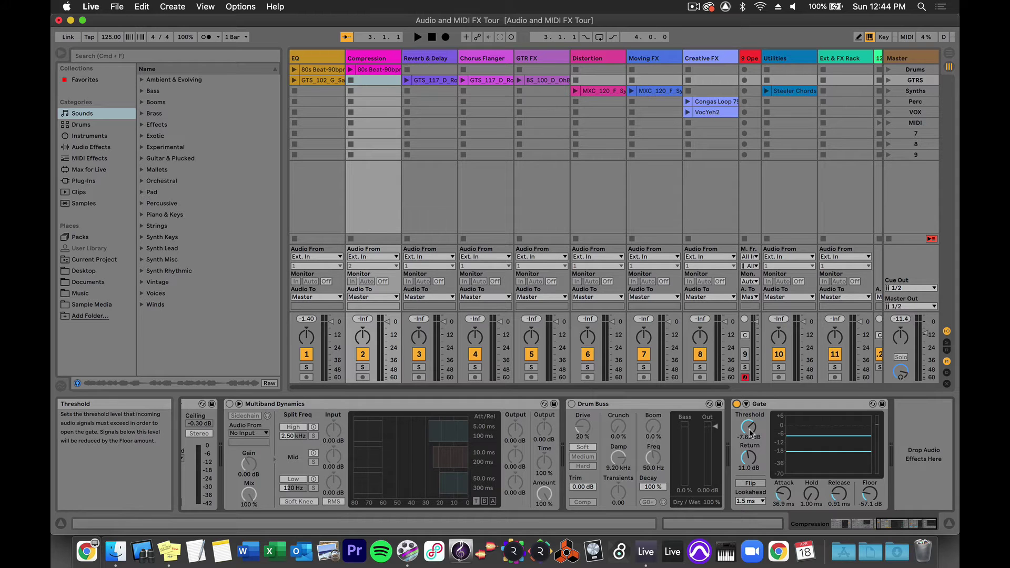
key("space")
left_click(350, 70)
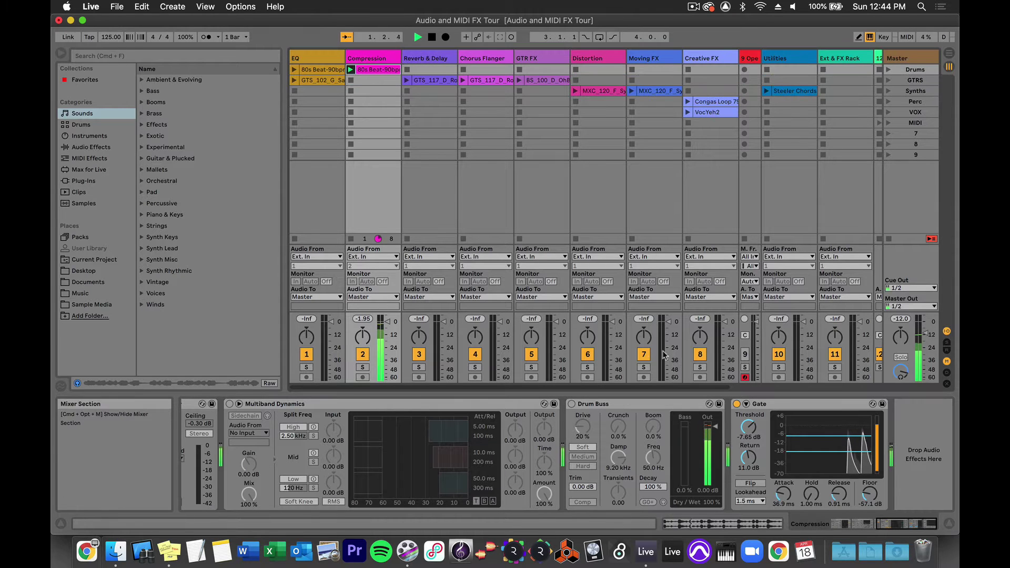
left_click_drag(748, 429, 748, 473)
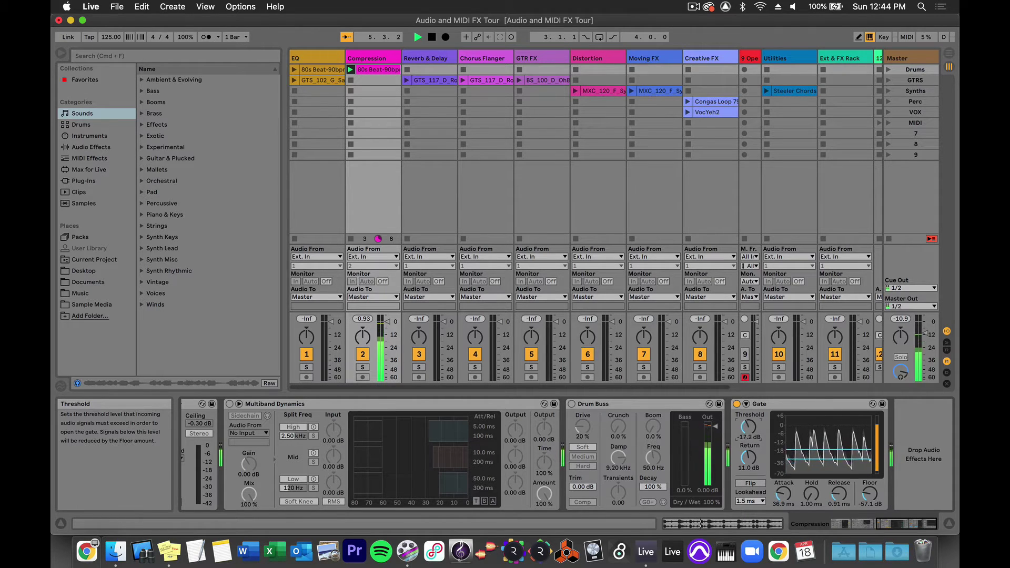
left_click_drag(748, 427, 748, 428)
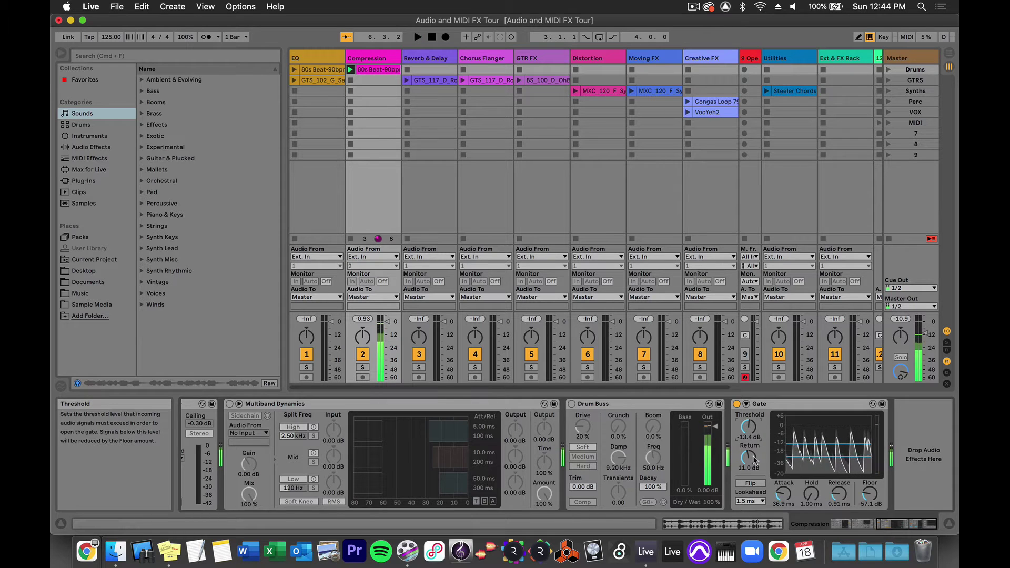
Audition the beat through Gate with Flip enabled and threshold at -16.2 dB, ending with Flip off and playback stopped
left_click(750, 483)
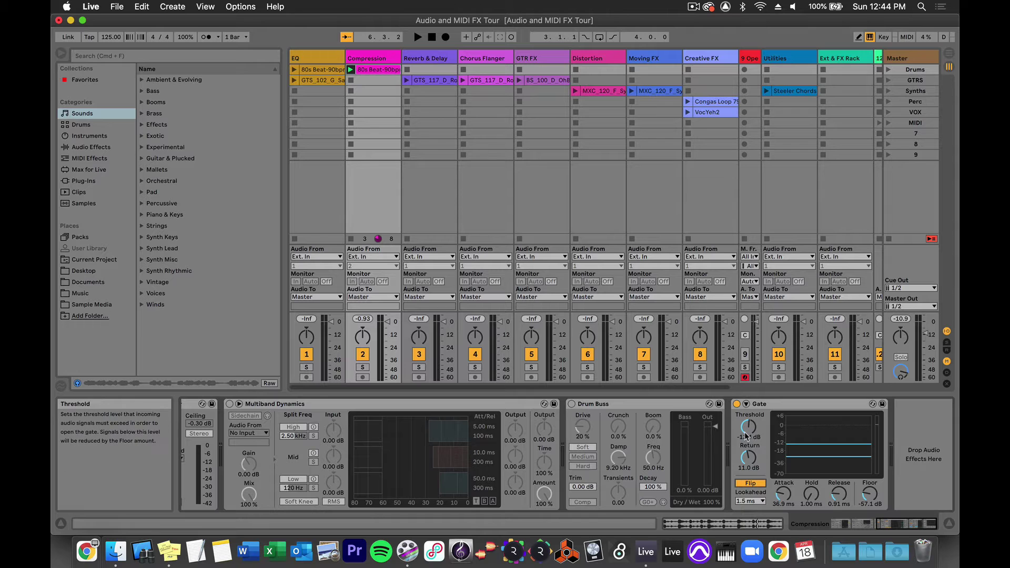
key("space")
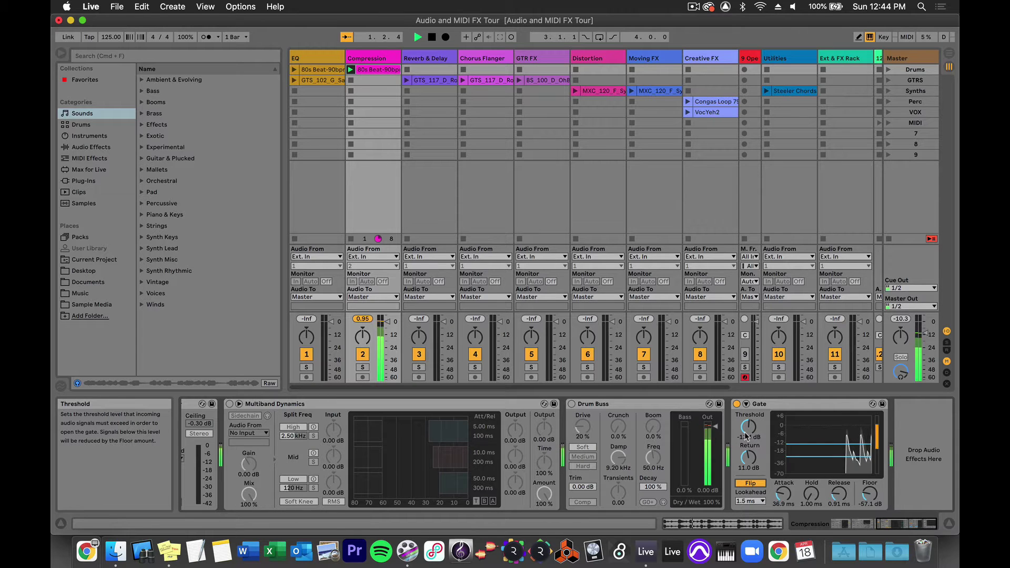
mouse_move(748, 430)
left_mouse_down()
mouse_move(748, 445)
mouse_move(748, 406)
mouse_move(748, 438)
left_mouse_up()
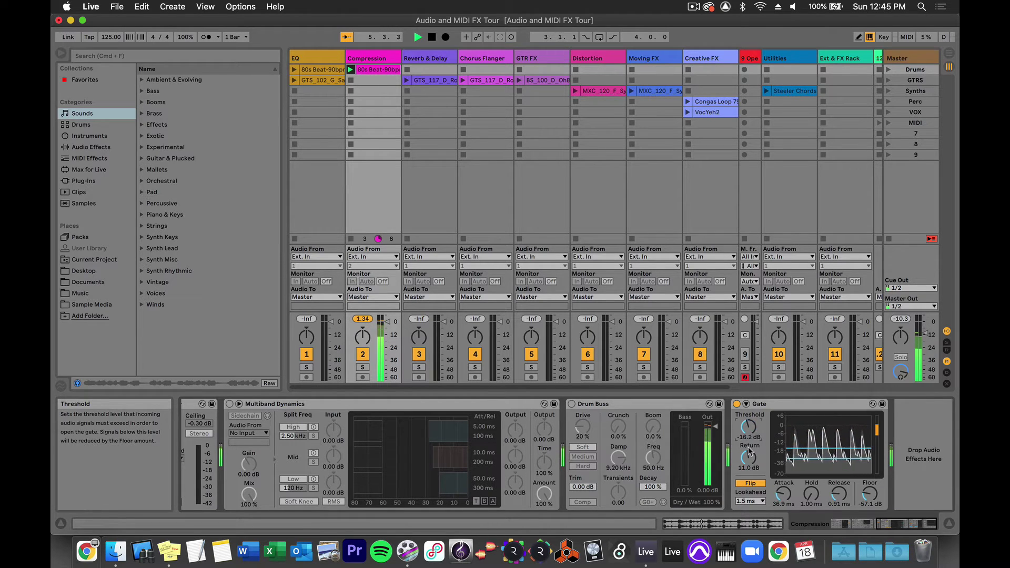
left_click(751, 484)
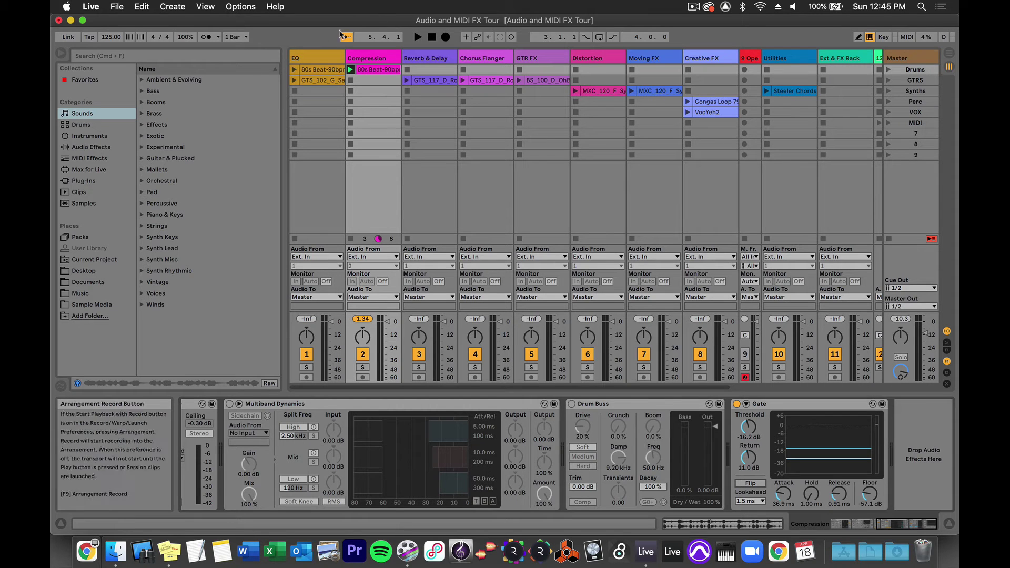
Review the EQ track's device chain and return to the Compression track's devices
left_click(310, 57)
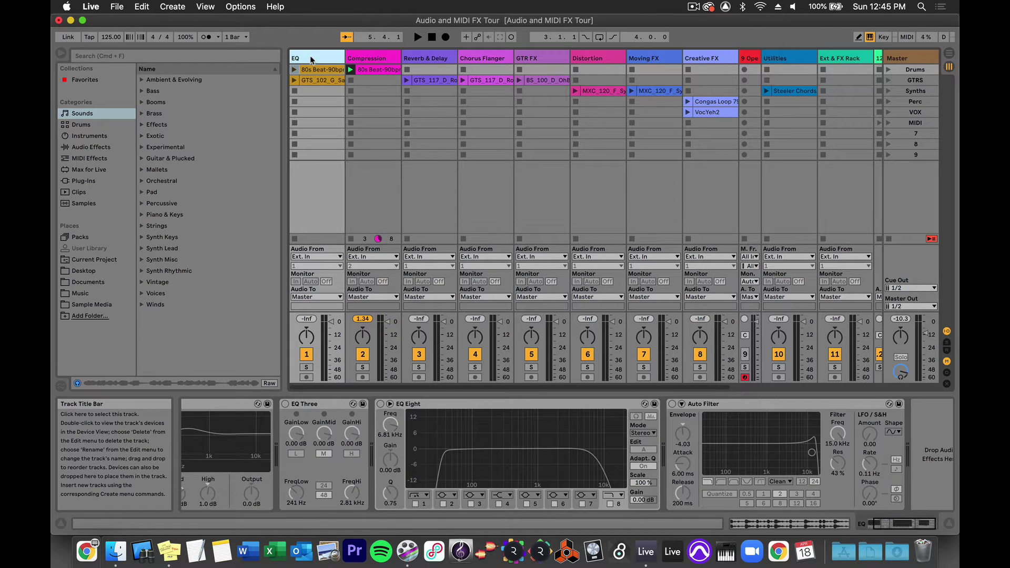
left_click(576, 451)
scroll(578, 451, "right", 3)
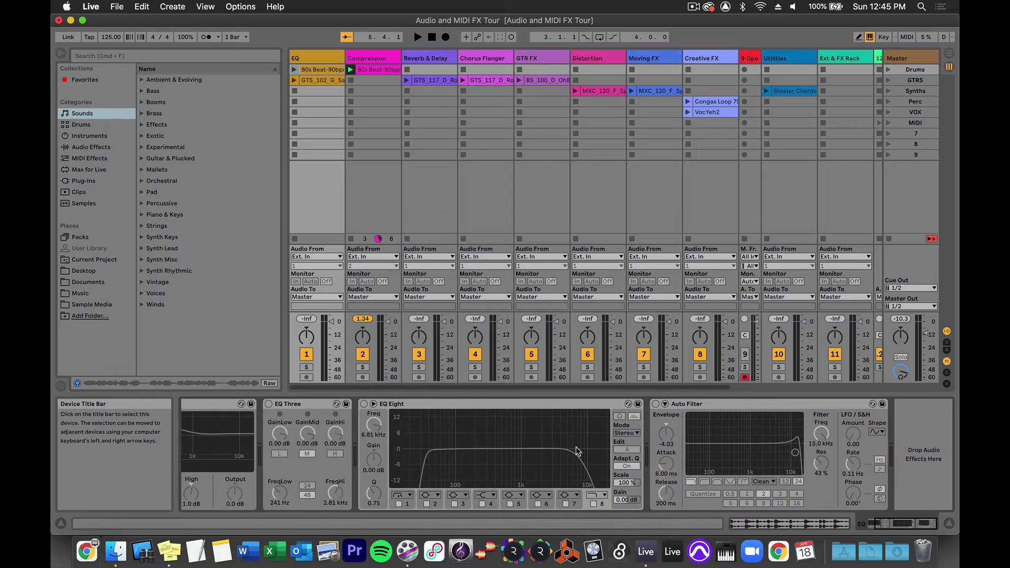
scroll(578, 451, "left", 3)
left_click(378, 57)
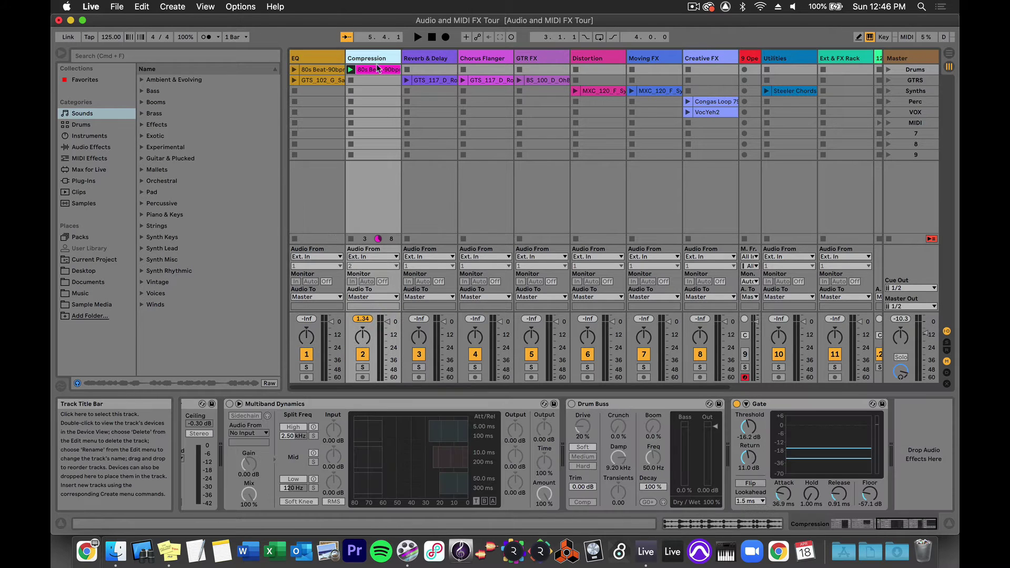
Bypass Gate and stop the Compression track's clip
scroll(332, 453, "right", 5)
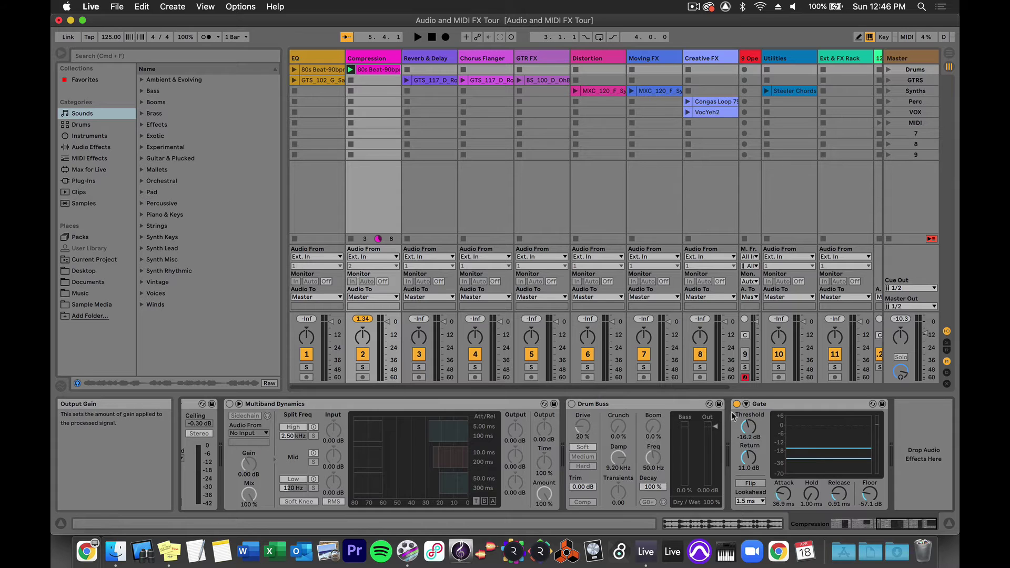
left_click(737, 404)
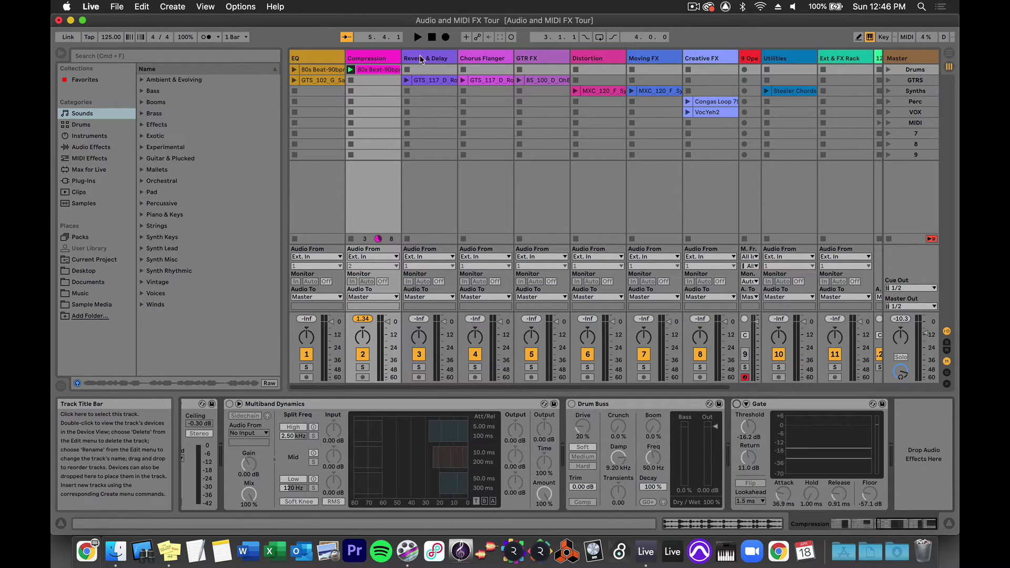
left_click(351, 80)
Activate the Reverb and Delay devices on the Reverb & Delay track
left_click(430, 58)
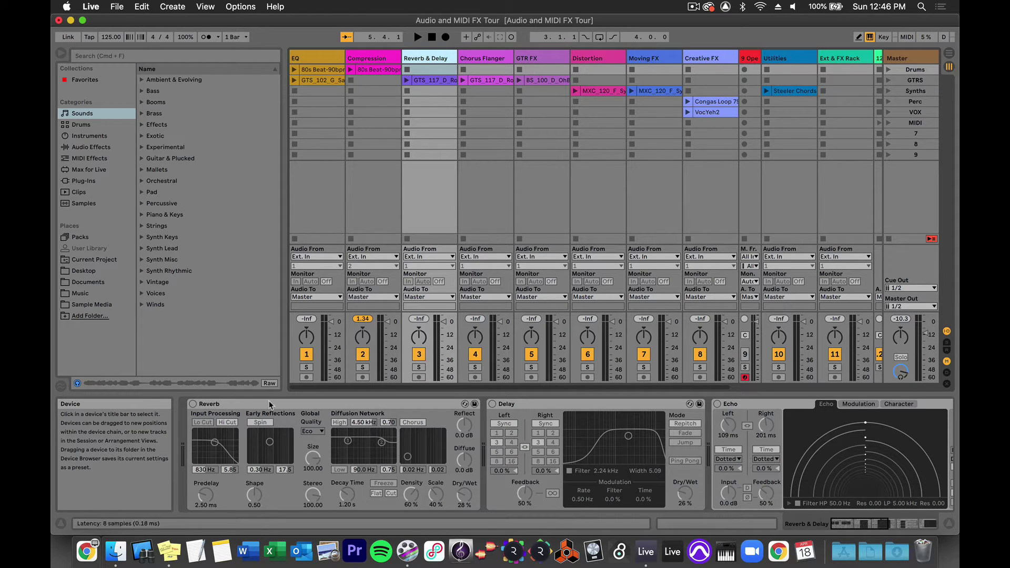
left_click(242, 403)
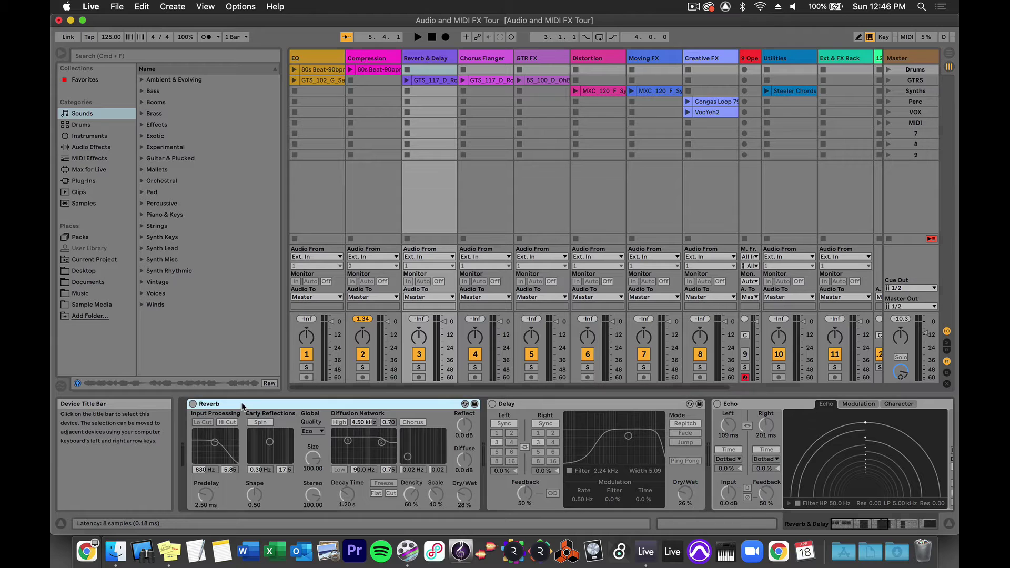
left_click(193, 404)
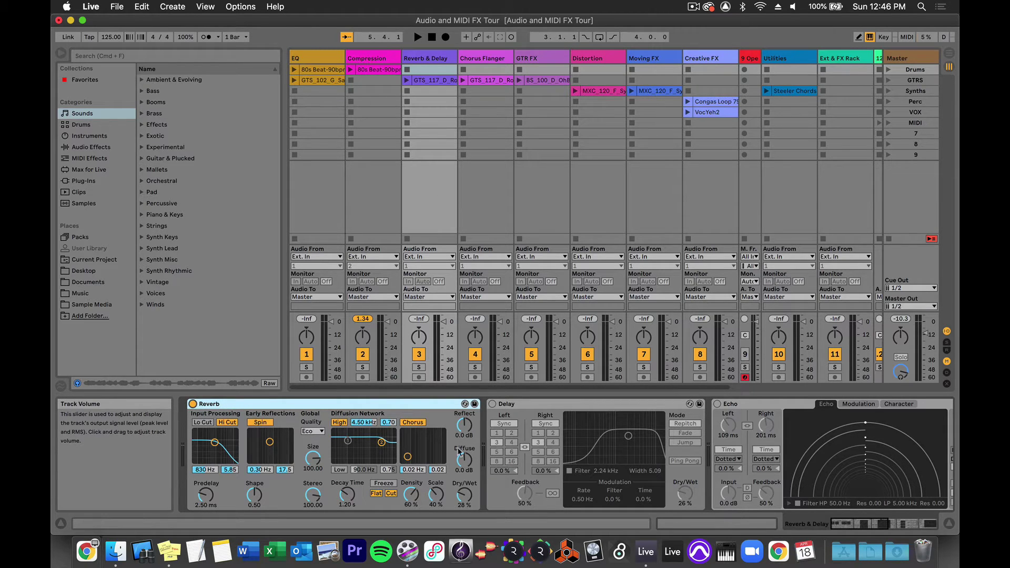
left_click(492, 404)
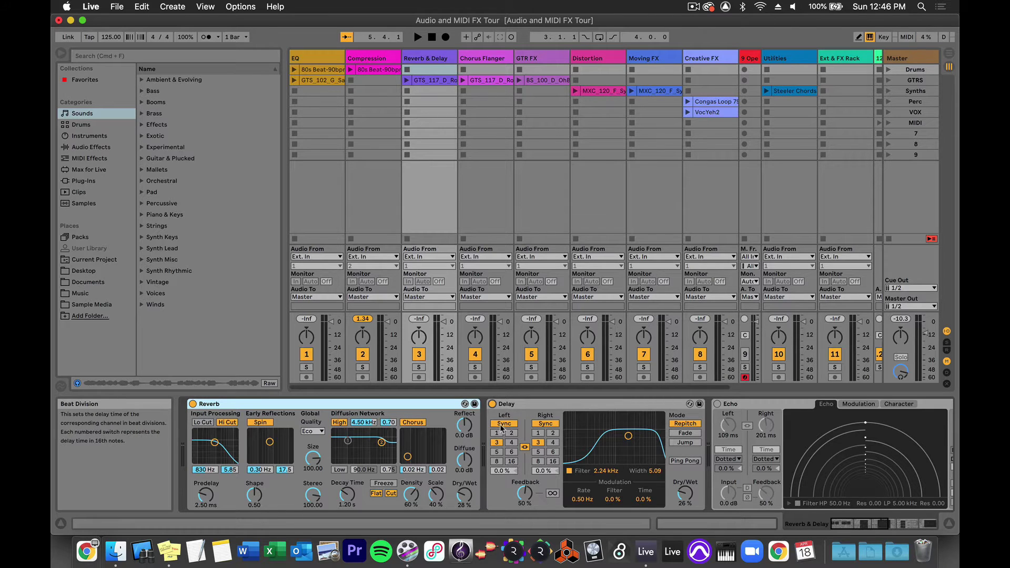
Unlink Delay's left and right channels and try Time mode on both before returning them to Sync
left_click(524, 448)
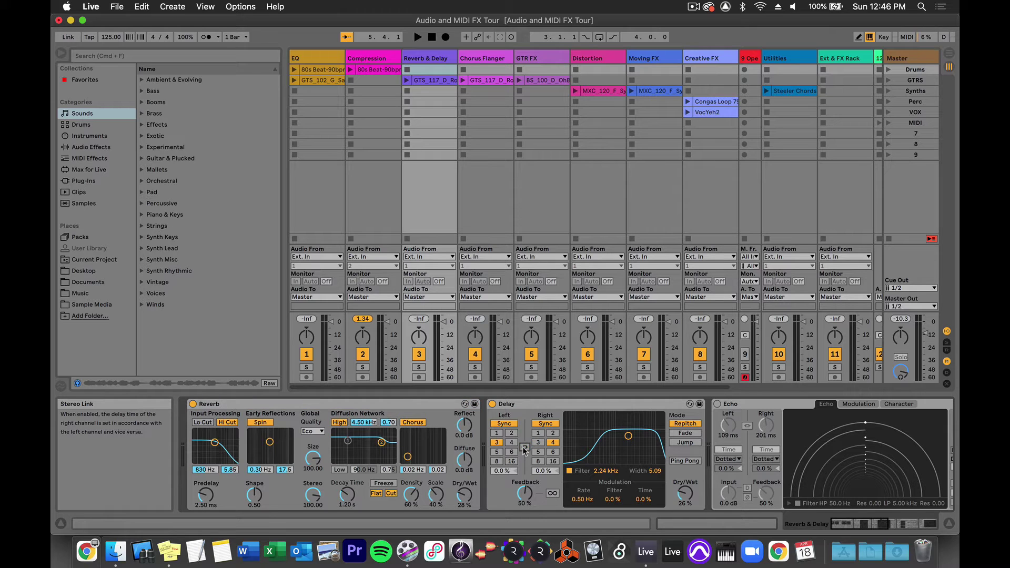
left_click(508, 424)
left_click(543, 424)
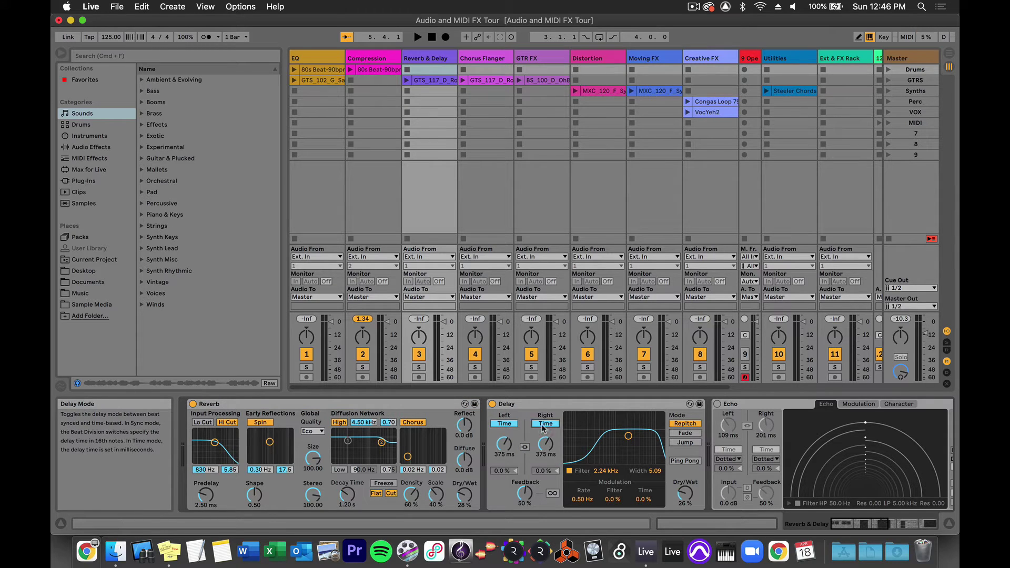
left_click(504, 424)
left_click(547, 424)
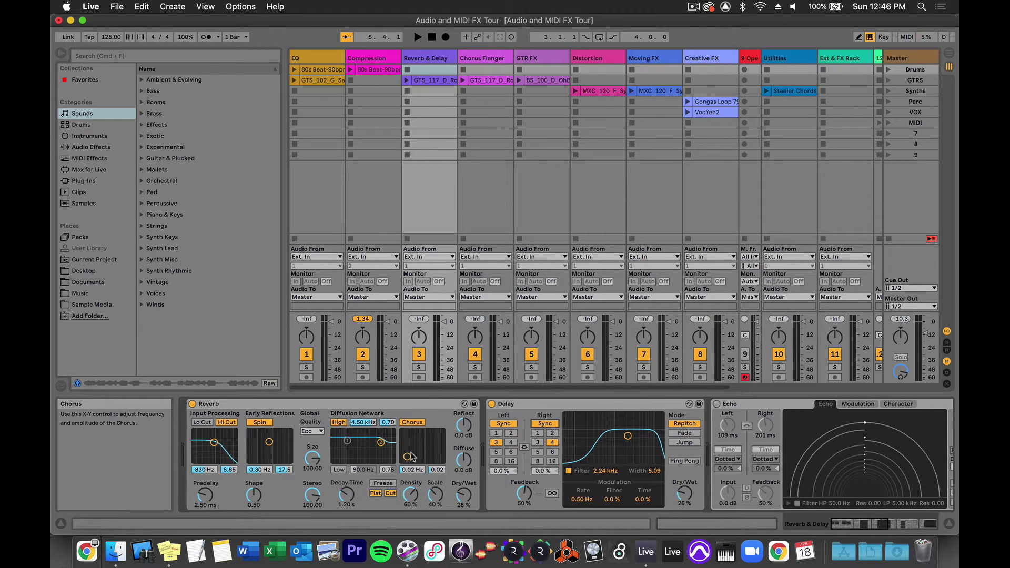
Activate Echo with Delay bypassed, try Stereo and Mid/Side channel modes, keeping Mid/Side, and show Echo's modulation settings
scroll(295, 455, "right", 5)
scroll(327, 437, "right", 6)
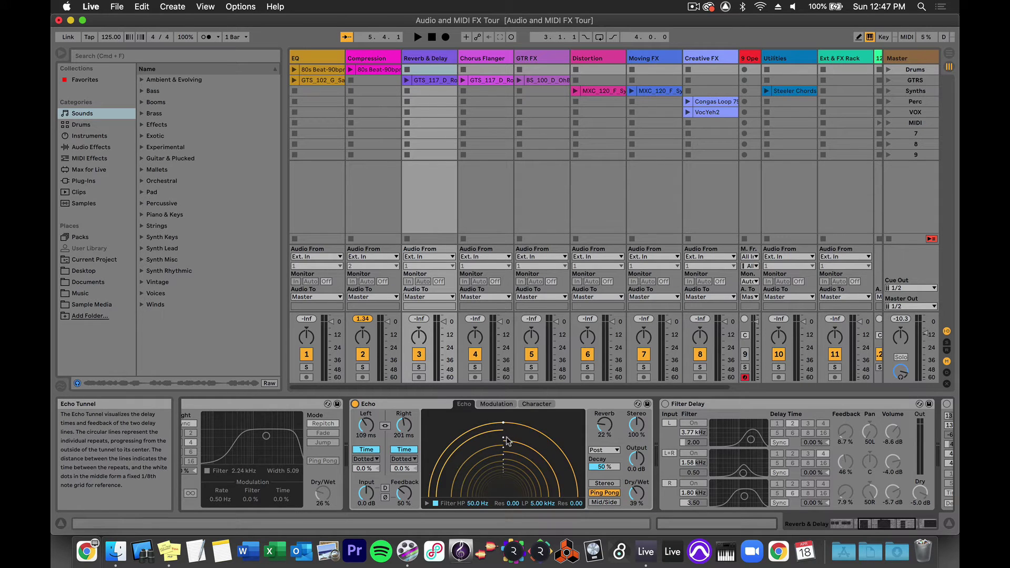
left_click(603, 484)
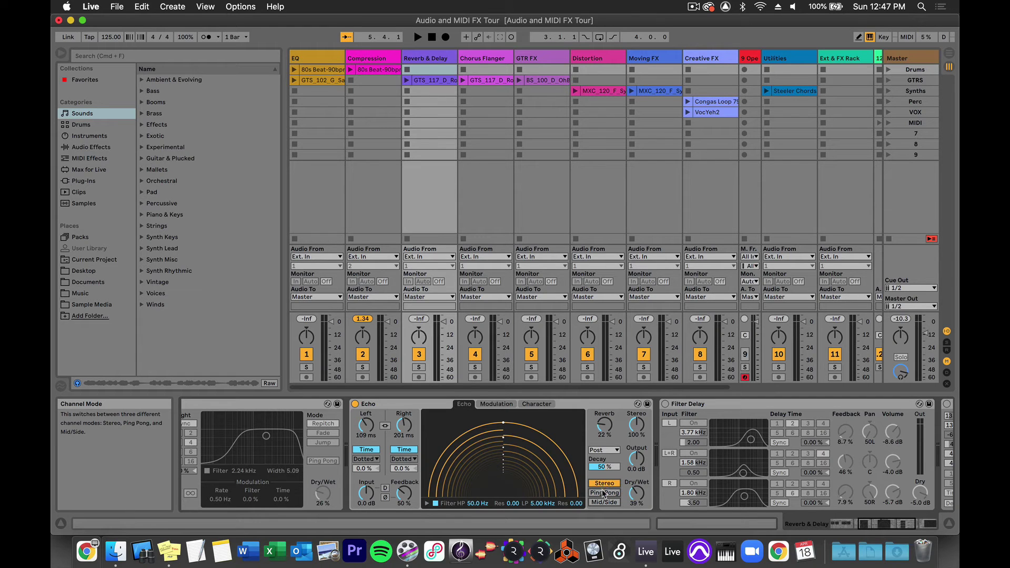
left_click(605, 503)
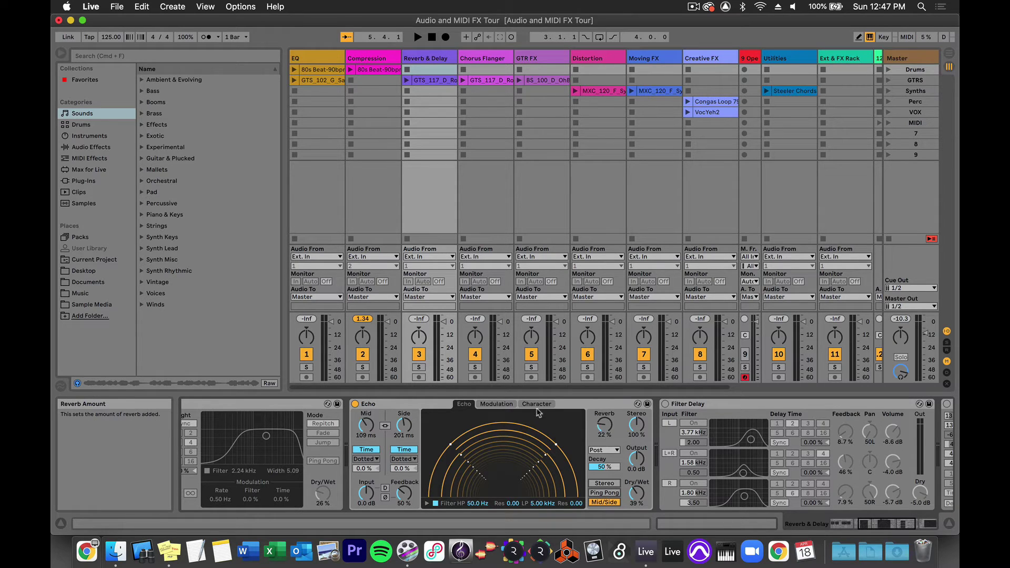
left_click(498, 405)
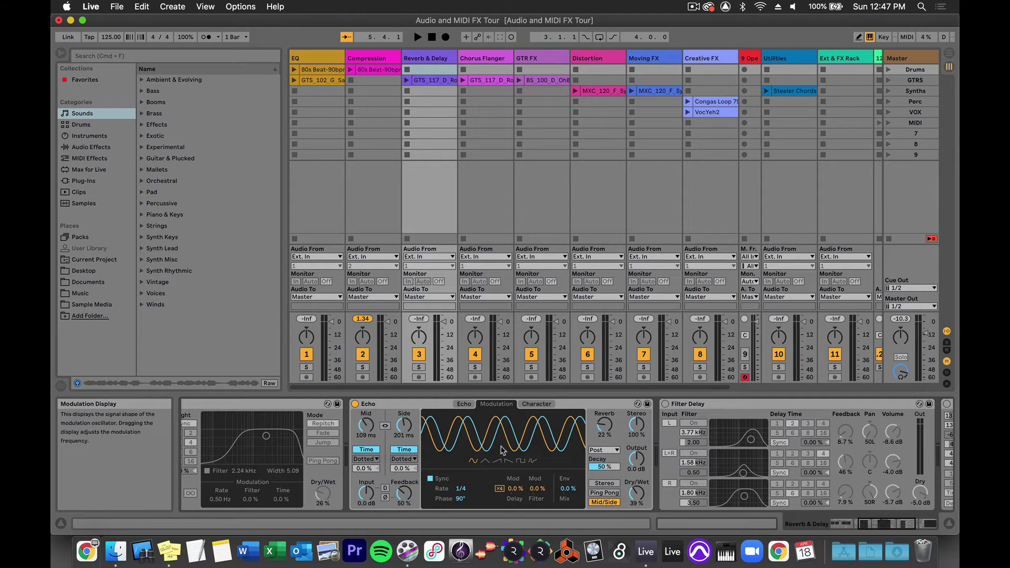
Check Echo's Character settings, and audition the Reverb & Delay clip with Echo in Ping Pong mode and feedback at 30%
left_click(534, 405)
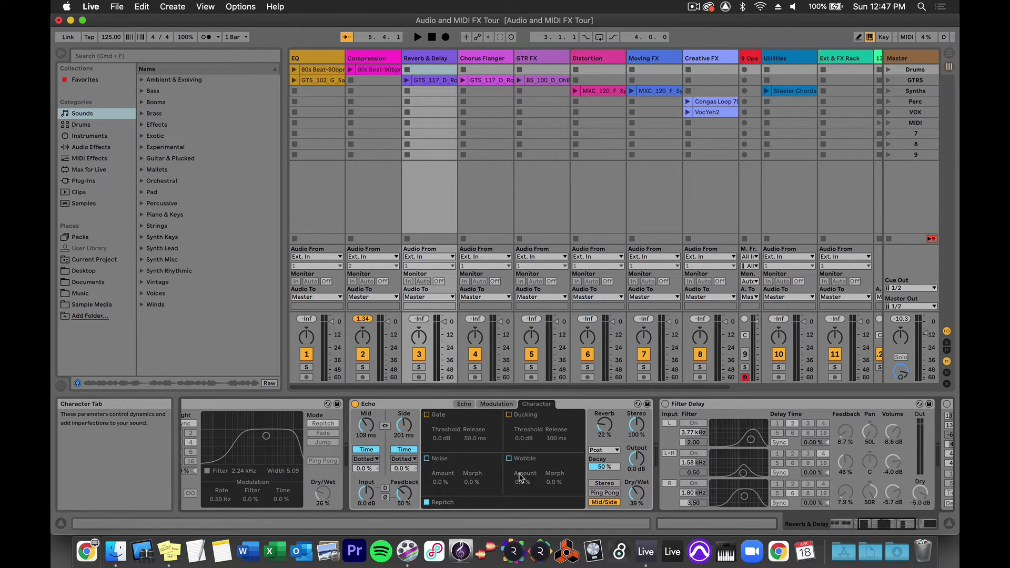
left_click(464, 406)
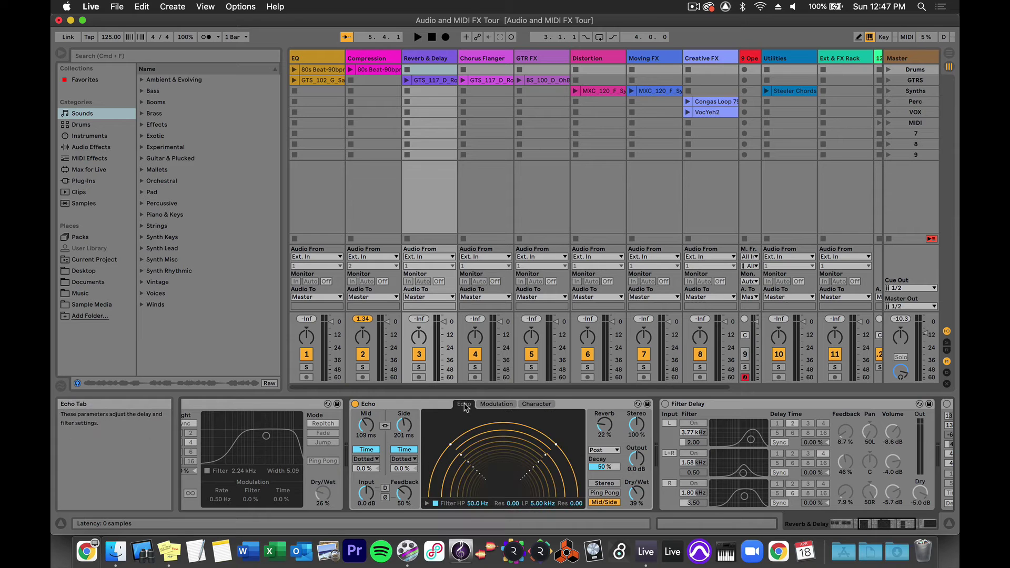
left_click(405, 80)
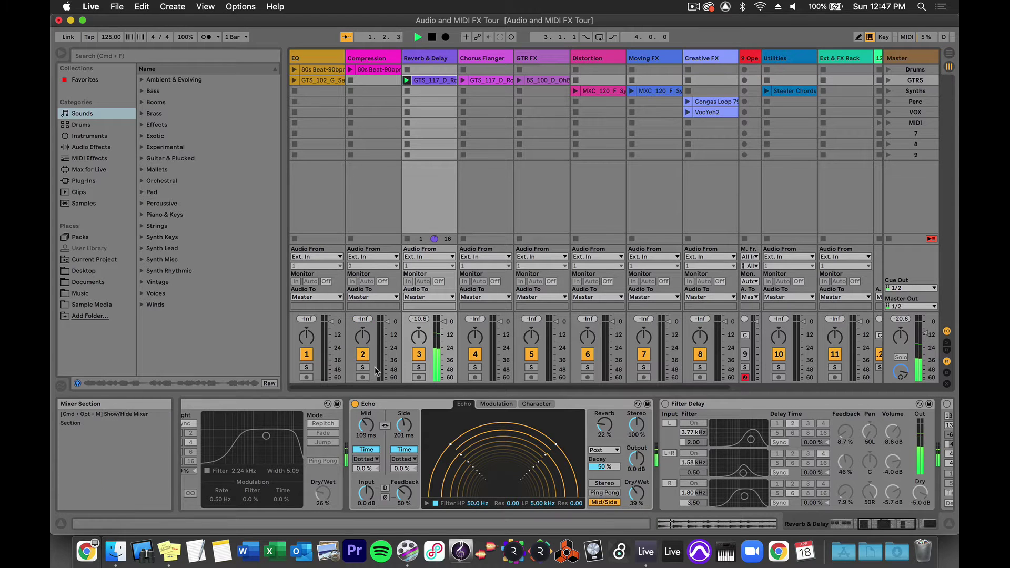
left_click(600, 493)
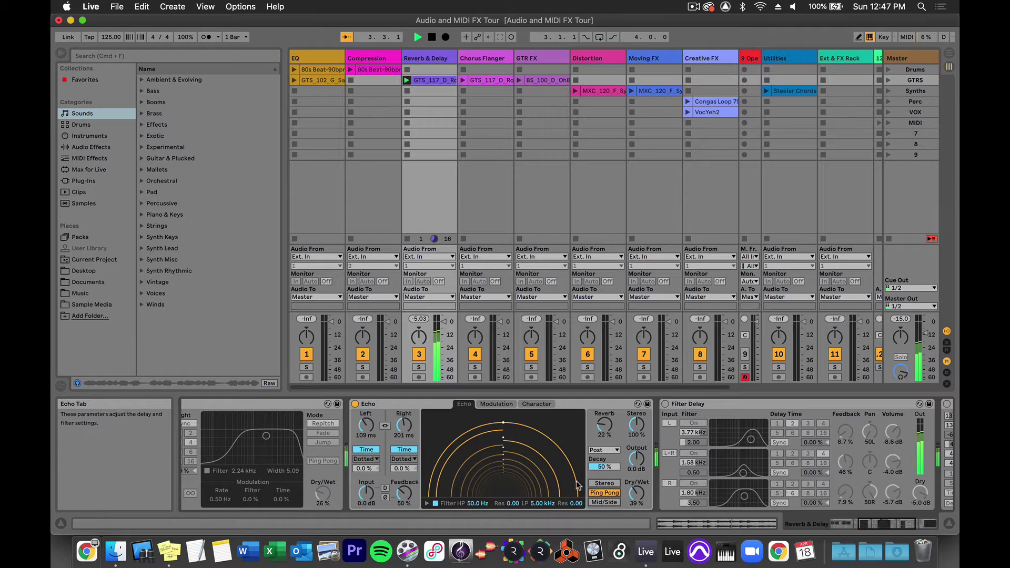
left_click_drag(404, 492, 404, 500)
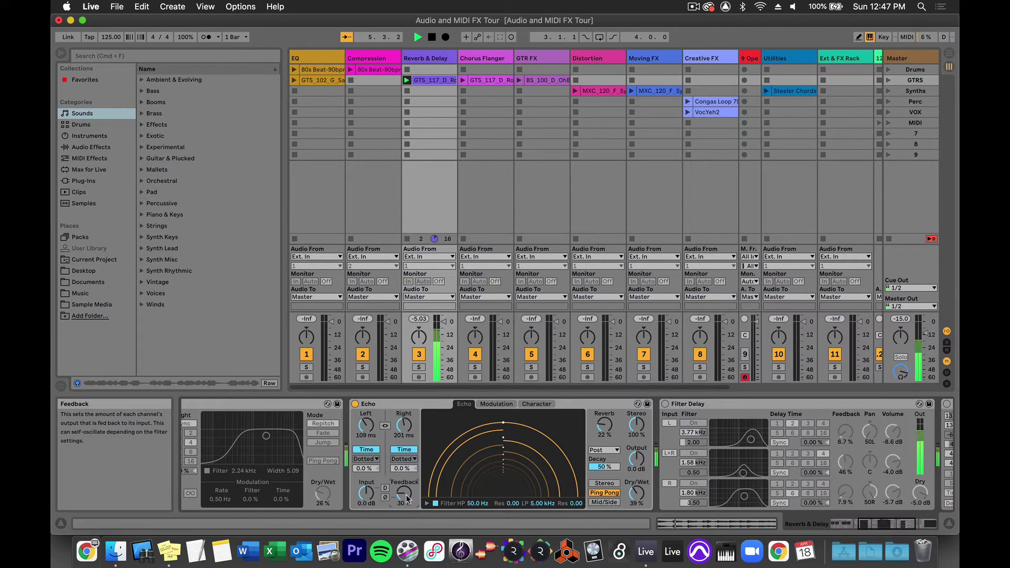
key("space")
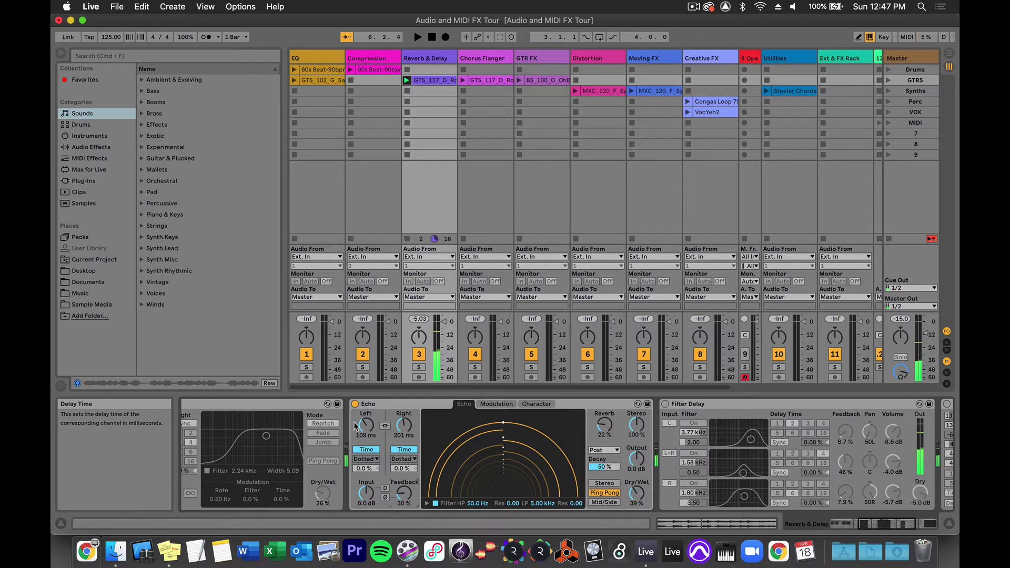
Shorten Echo's delay times to 2.66 ms for the left channel and 3.59 ms for the right
left_click_drag(364, 425, 364, 468)
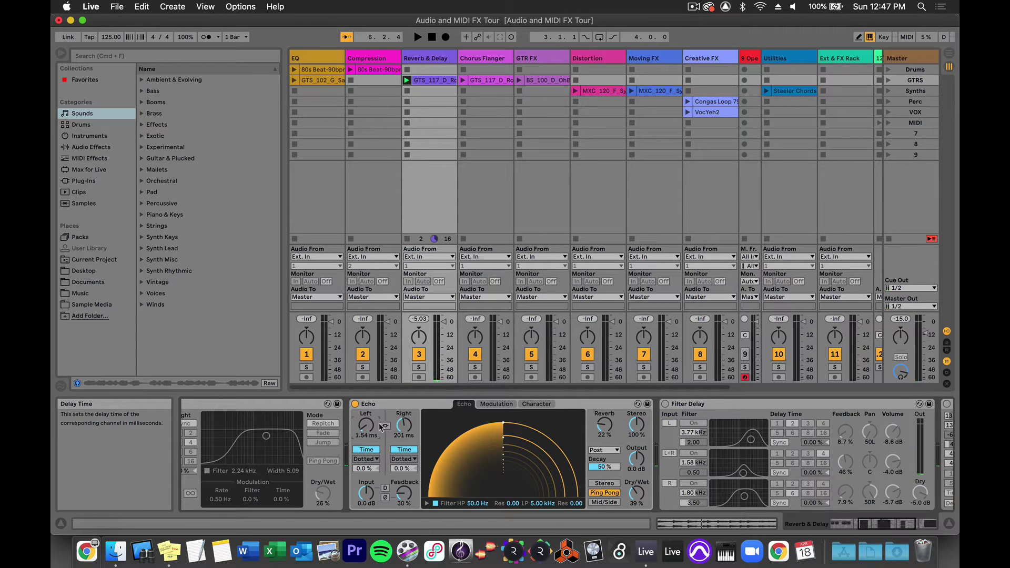
left_click_drag(400, 424, 399, 470)
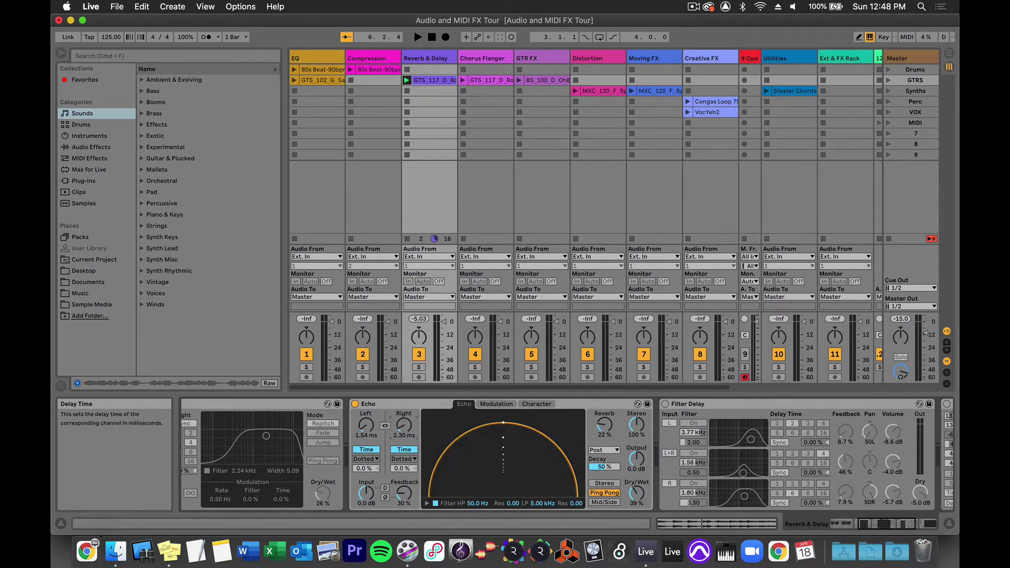
left_click_drag(366, 425, 367, 418)
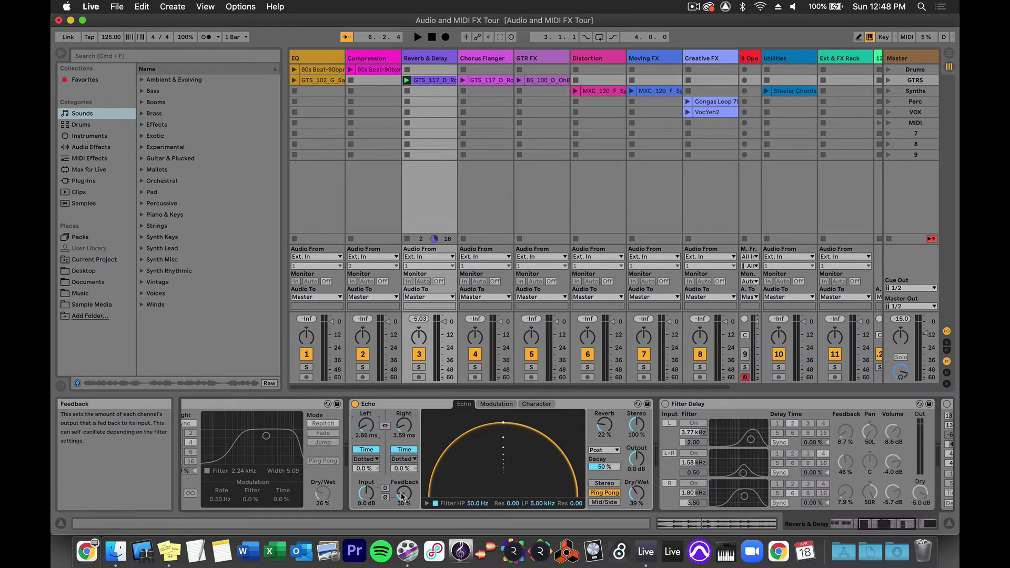
Audition Echo with feedback raised to 98% and Dry/Wet at 51%, and bypass the device
left_click_drag(402, 496, 402, 473)
key("space")
left_click_drag(644, 496, 644, 484)
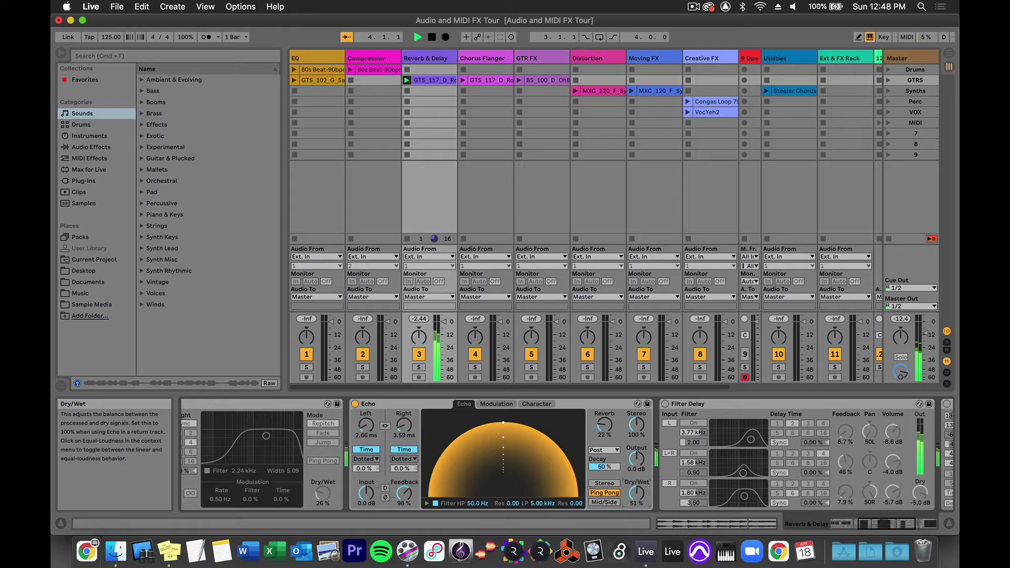
left_click(356, 404)
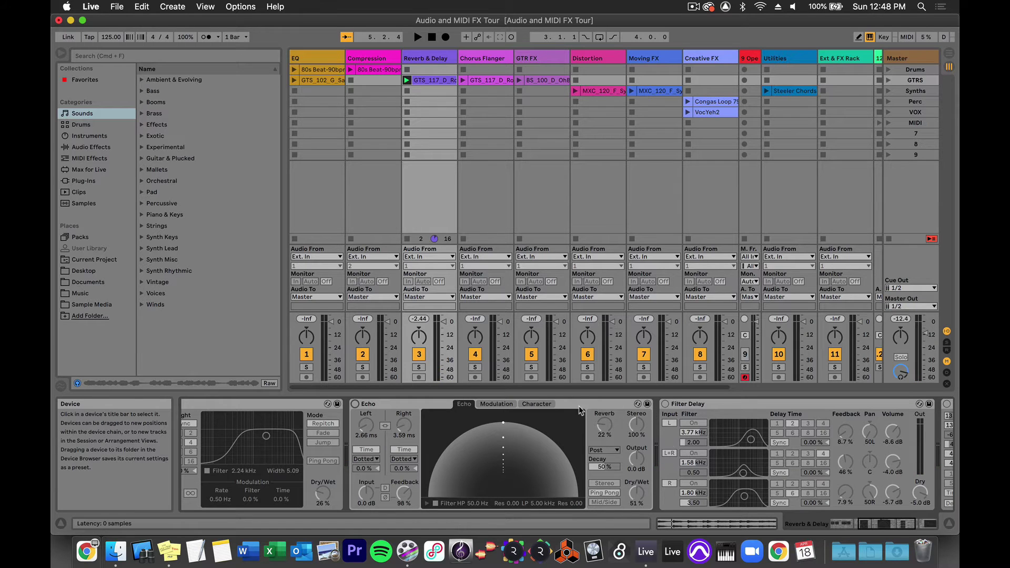
Activate Filter Delay and try switching its L, L+R and R delay lines off and back on
scroll(579, 406, "right", 5)
scroll(579, 406, "right", 5)
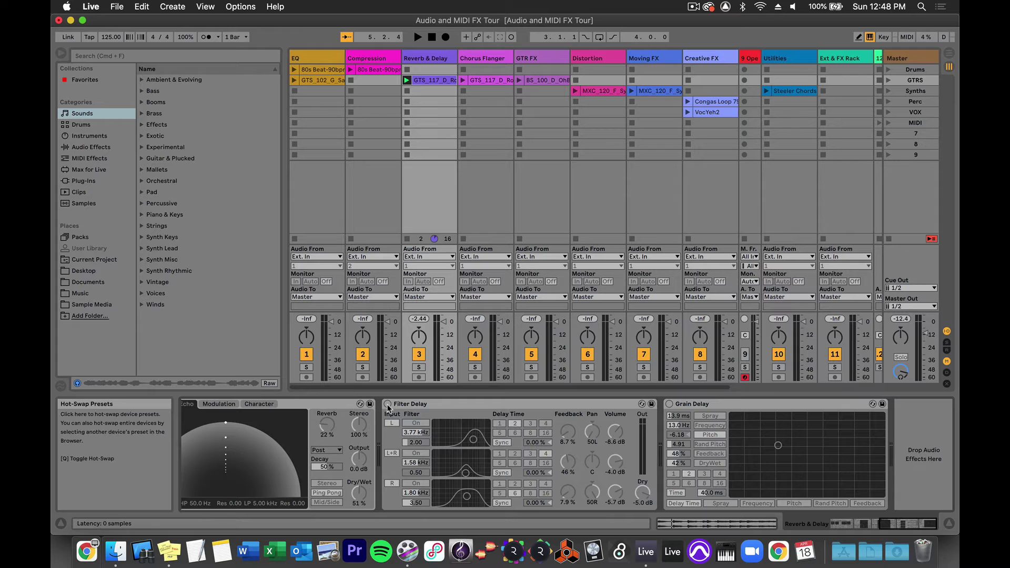
left_click(388, 404)
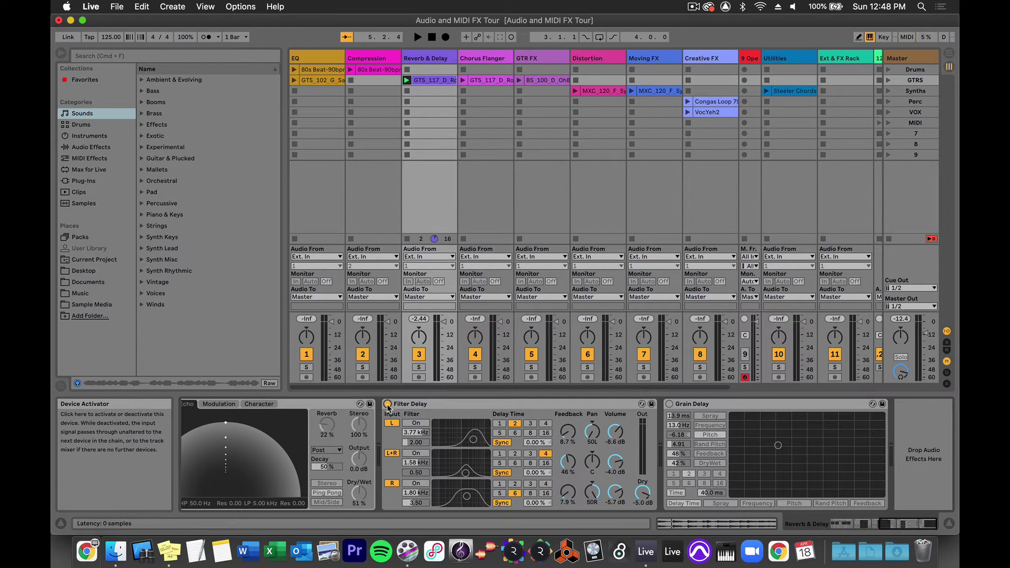
left_click(391, 423)
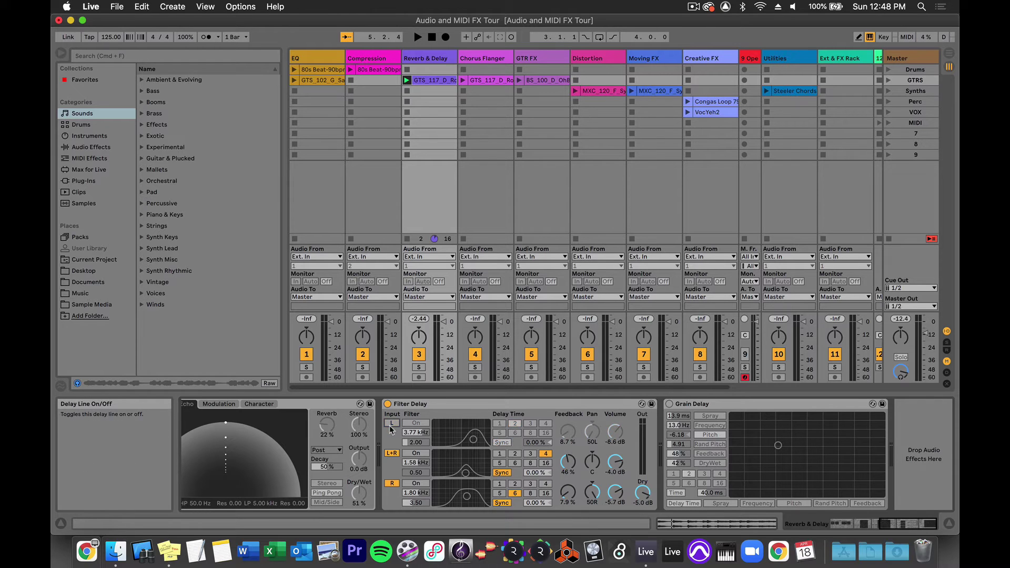
left_click(392, 453)
left_click(391, 482)
left_click(392, 483)
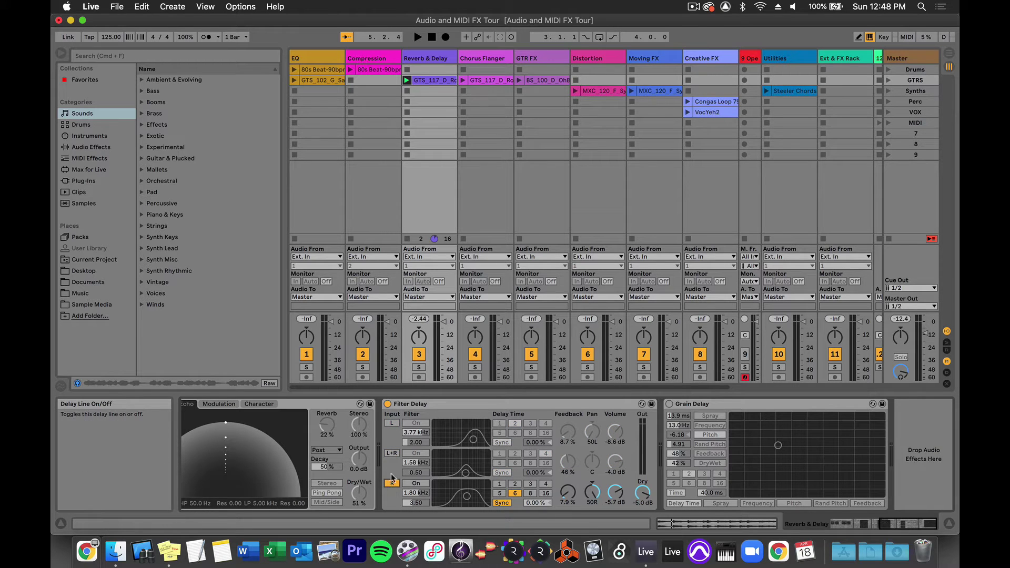
left_click(392, 453)
left_click(392, 423)
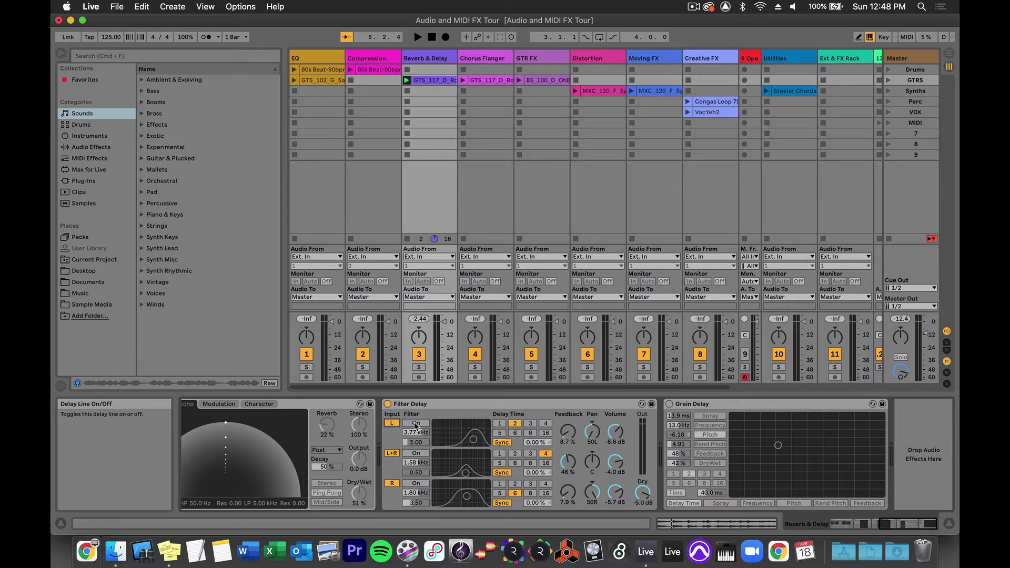
Enable the bandpass filters on all three Filter Delay lines
left_click(416, 423)
left_click(416, 453)
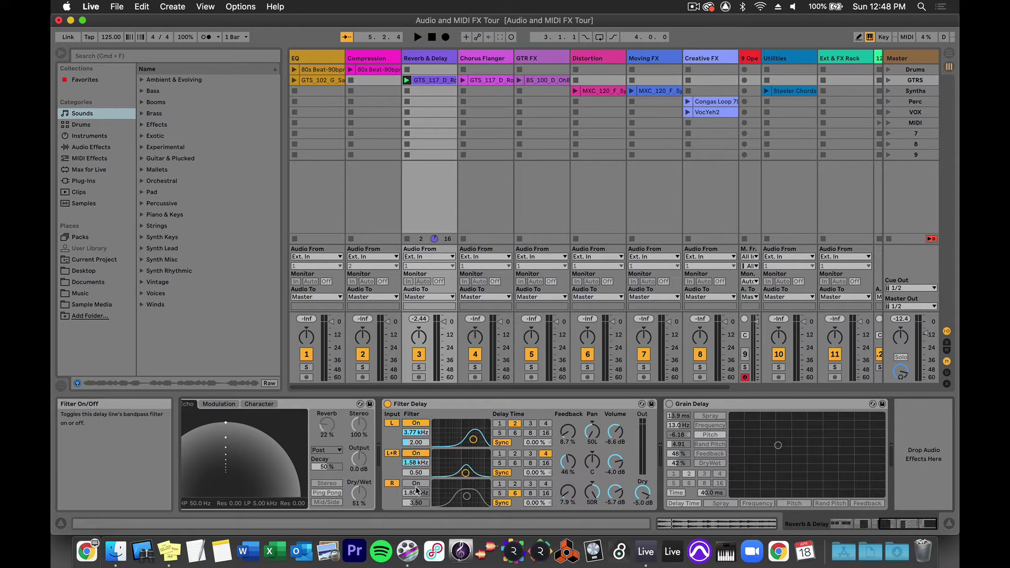
left_click(416, 483)
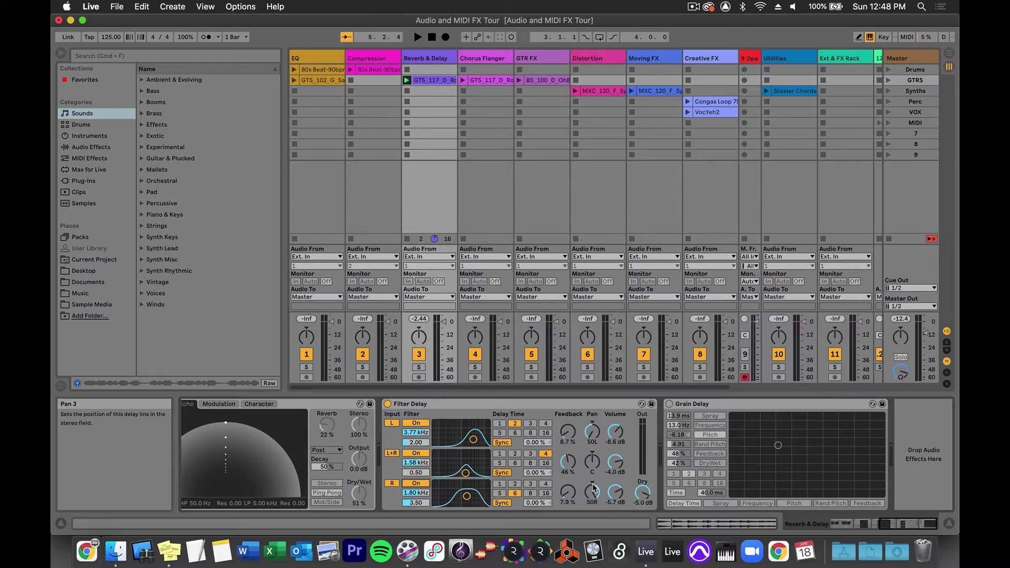
Audition Filter Delay while lowering the L filter to 311 Hz and the R filter to 193 Hz, and bypass the device
key("space")
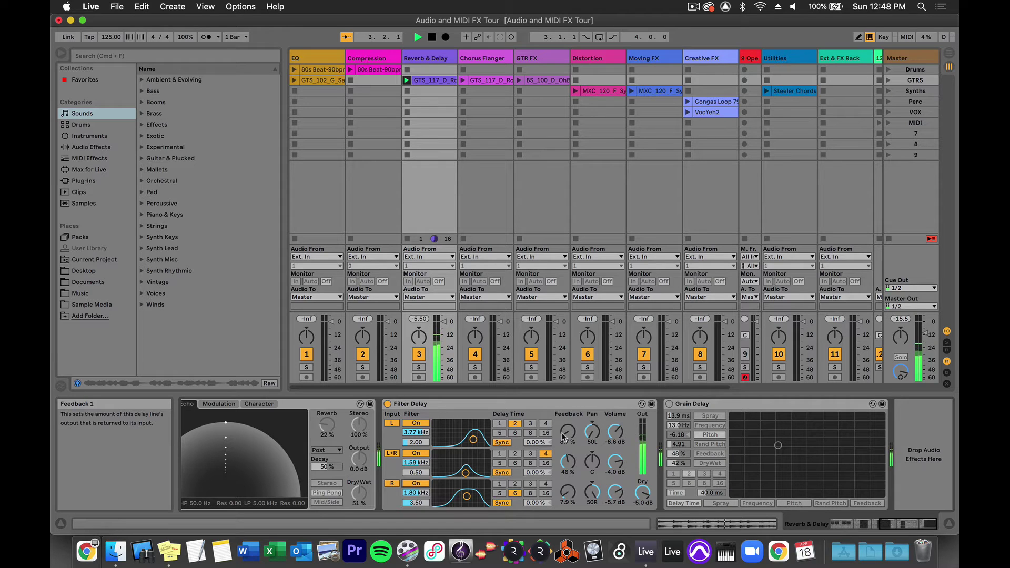
left_click_drag(474, 440, 451, 434)
left_click_drag(469, 496, 448, 498)
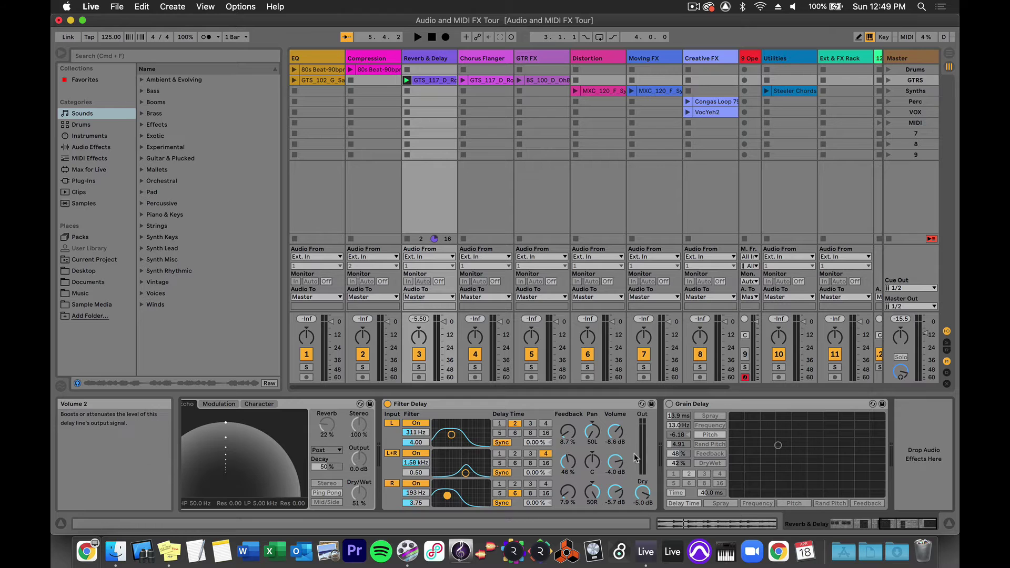
left_click(387, 403)
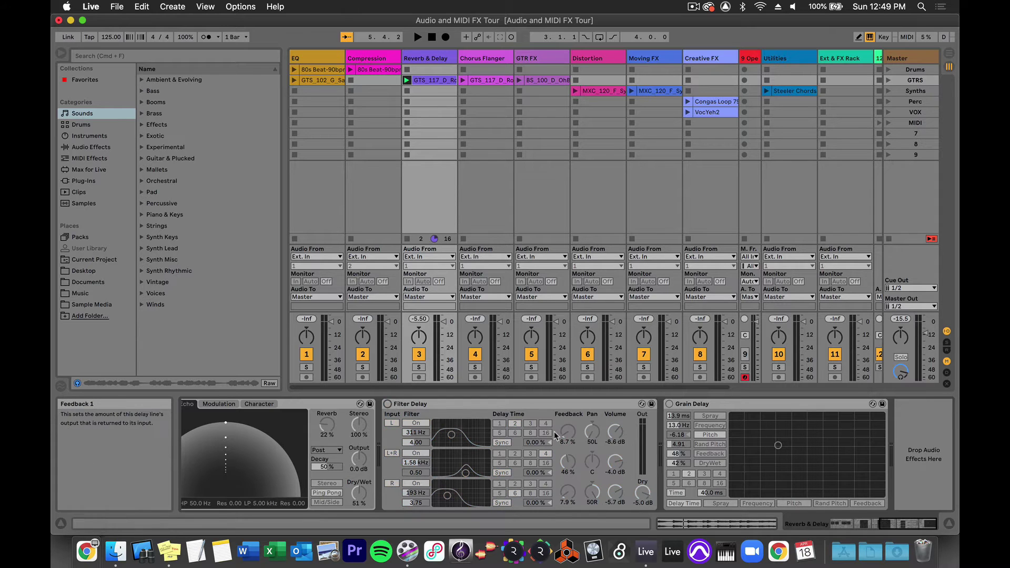
Activate Grain Delay, assign Spray to the vertical and Pitch to the horizontal X-Y axis, and set them to 71.7 ms and -8.76
left_click(669, 404)
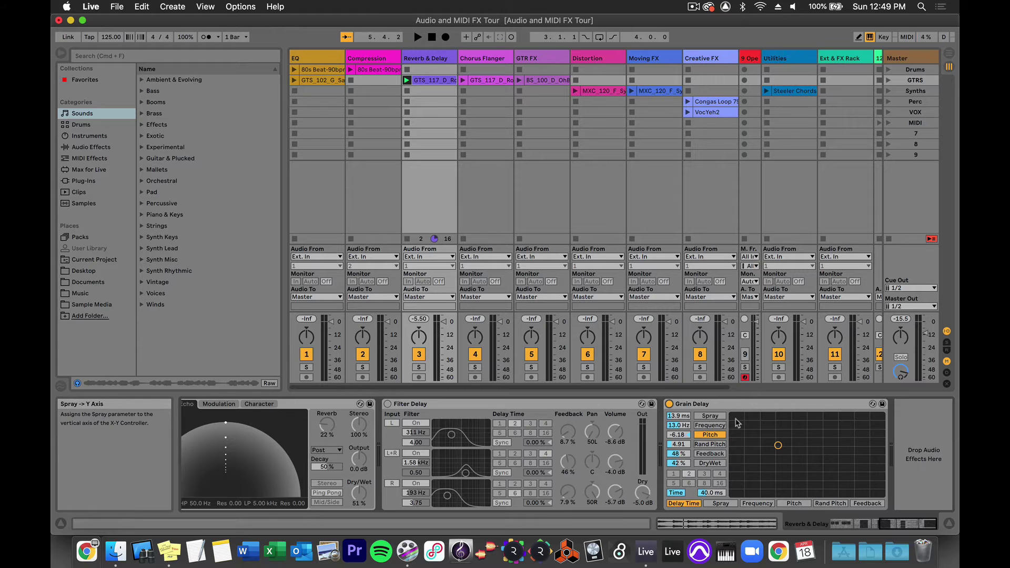
left_click(709, 416)
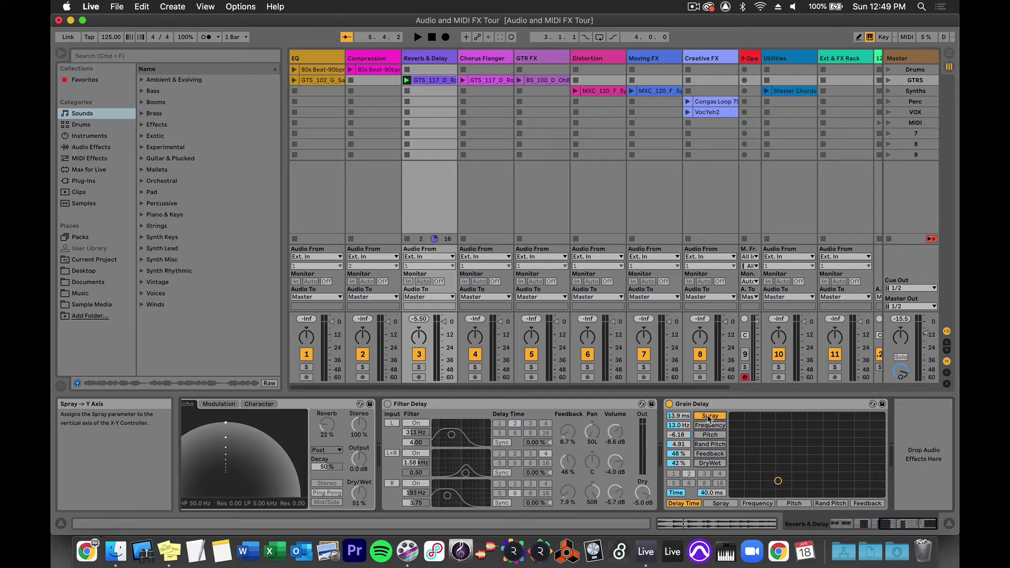
left_click(795, 504)
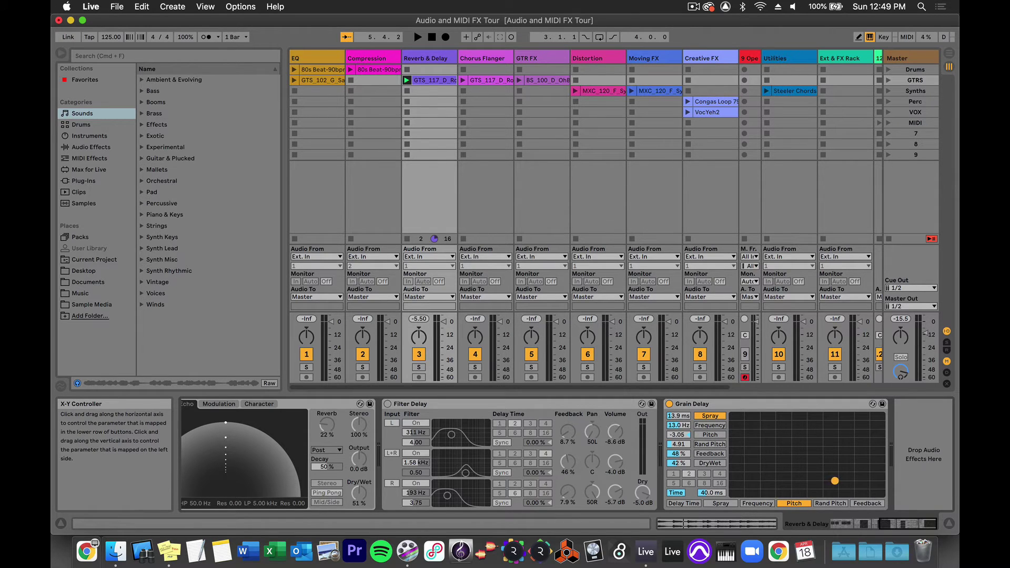
mouse_move(836, 482)
left_mouse_down()
mouse_move(809, 480)
mouse_move(817, 464)
left_mouse_up()
Swap Grain Delay's X-Y axes to Spray horizontal and Pitch vertical, and set Spray to 104 ms and Pitch to -13.1
left_click(726, 504)
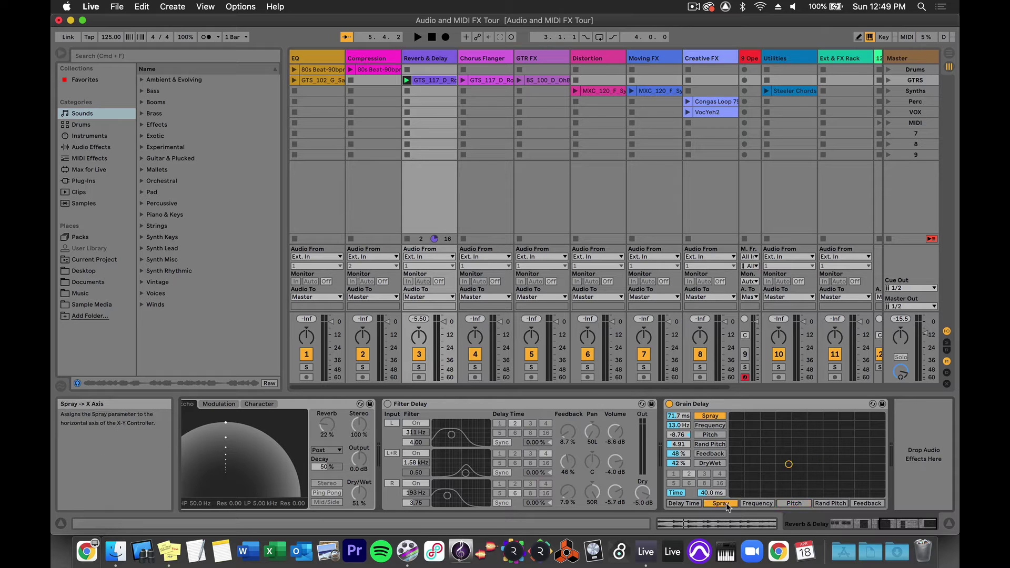
left_click(725, 435)
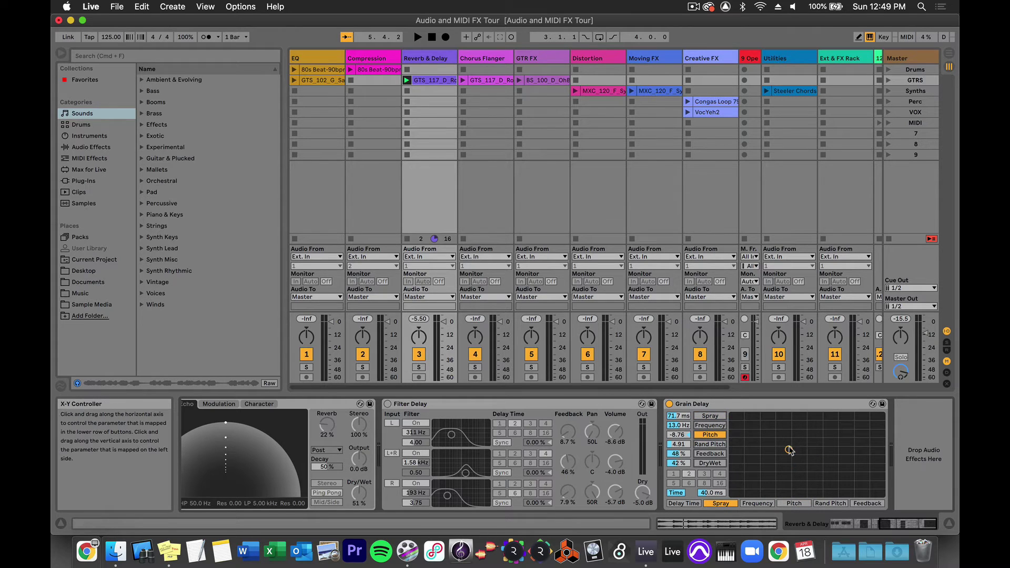
mouse_move(788, 449)
left_mouse_down()
mouse_move(786, 438)
mouse_move(787, 455)
mouse_move(821, 456)
mouse_move(801, 456)
left_mouse_up()
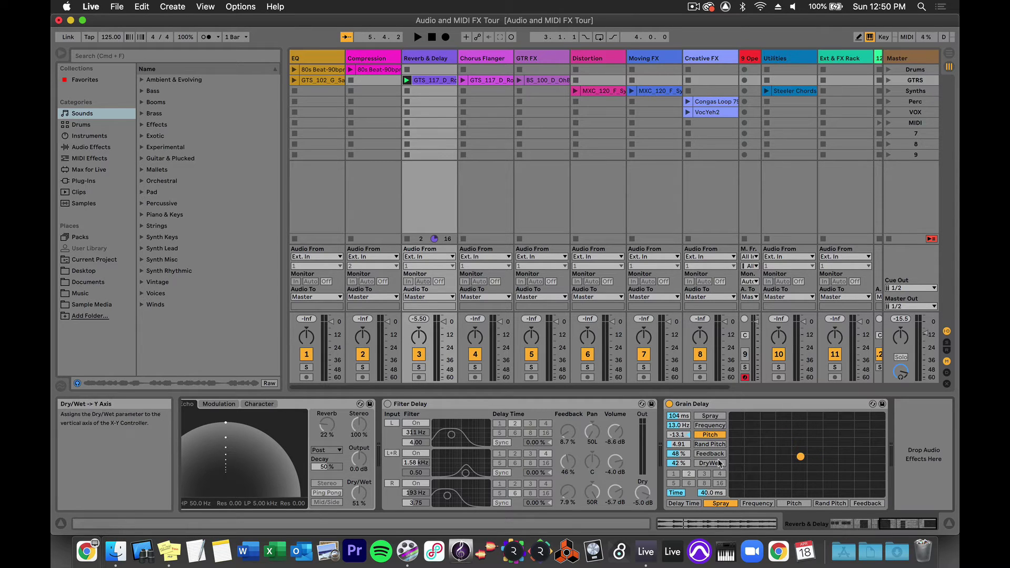
Assign Grain Delay's Feedback vertically and Random Pitch horizontally, set Feedback to 45%, and reset Pitch and Random Pitch to 0
left_click(710, 453)
left_click(829, 504)
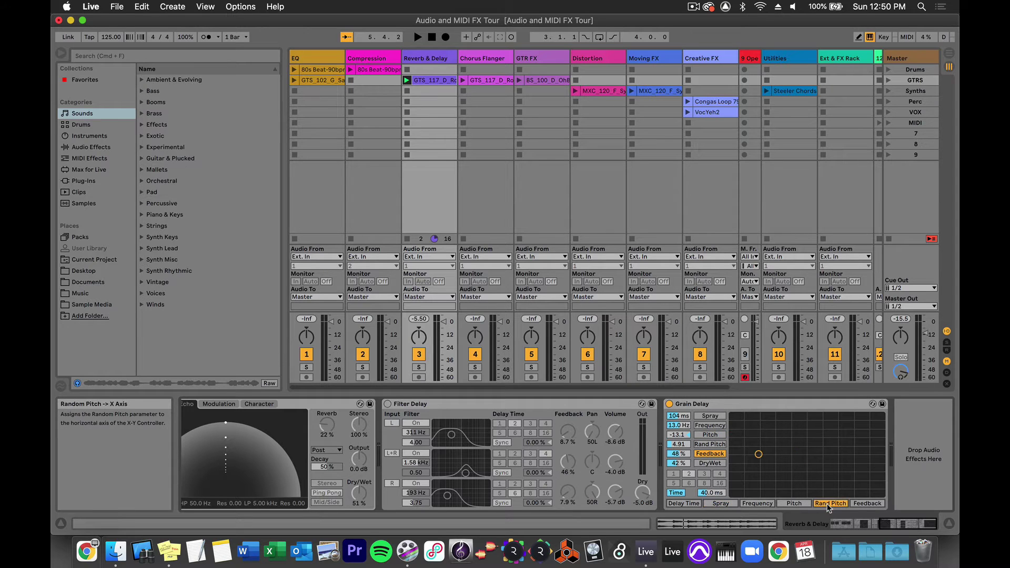
mouse_move(758, 454)
left_mouse_down()
mouse_move(780, 454)
mouse_move(772, 456)
left_mouse_up()
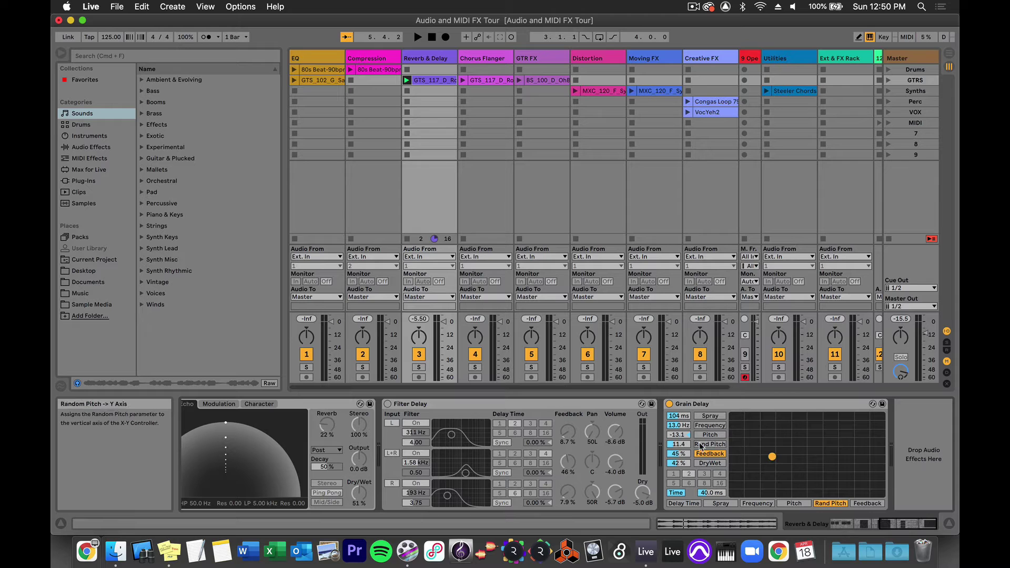
double_click(679, 444)
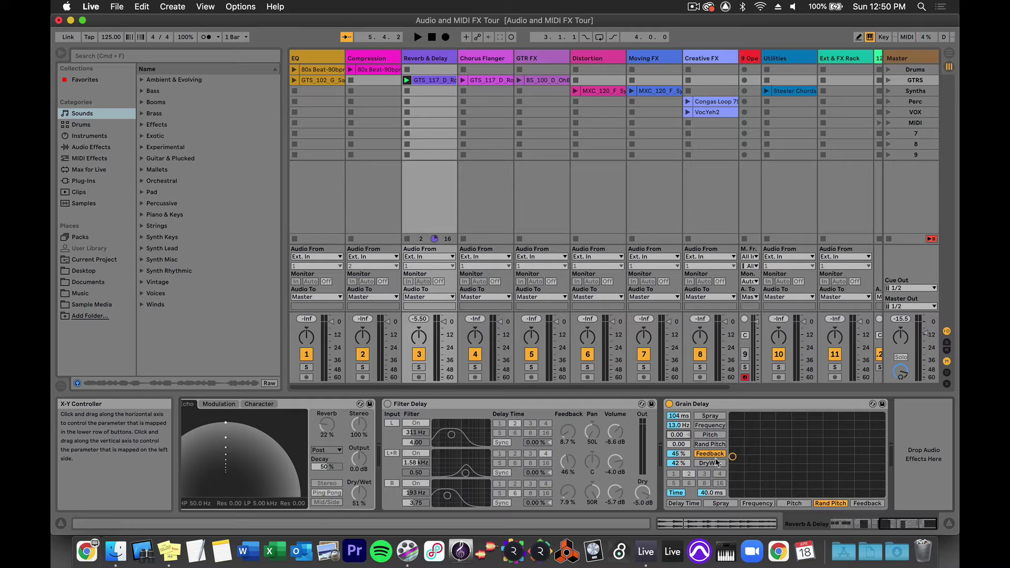
Audition Grain Delay with Random Pitch at 1.12, assigning Pitch to the horizontal axis and setting Pitch to 1.33 and Feedback to 16%
key("space")
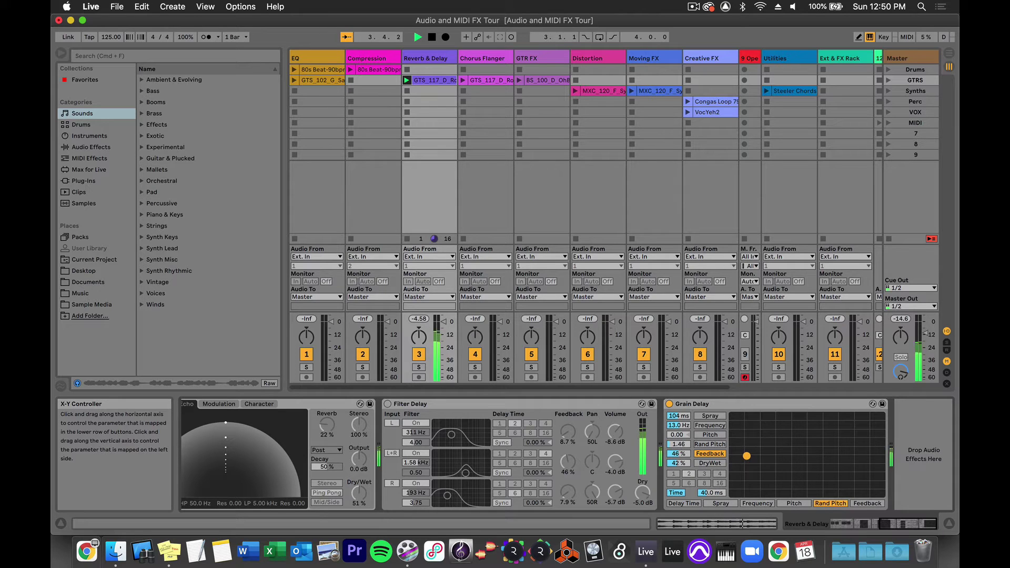
left_click_drag(745, 453, 743, 450)
left_click(794, 503)
left_click(844, 448)
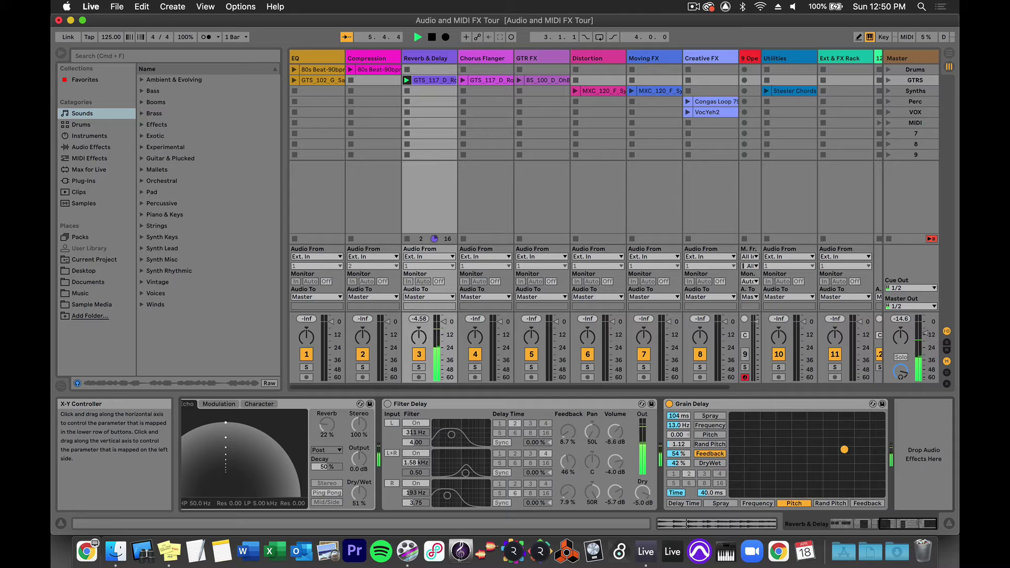
left_click_drag(845, 445, 844, 442)
left_click_drag(843, 445, 849, 481)
key("space")
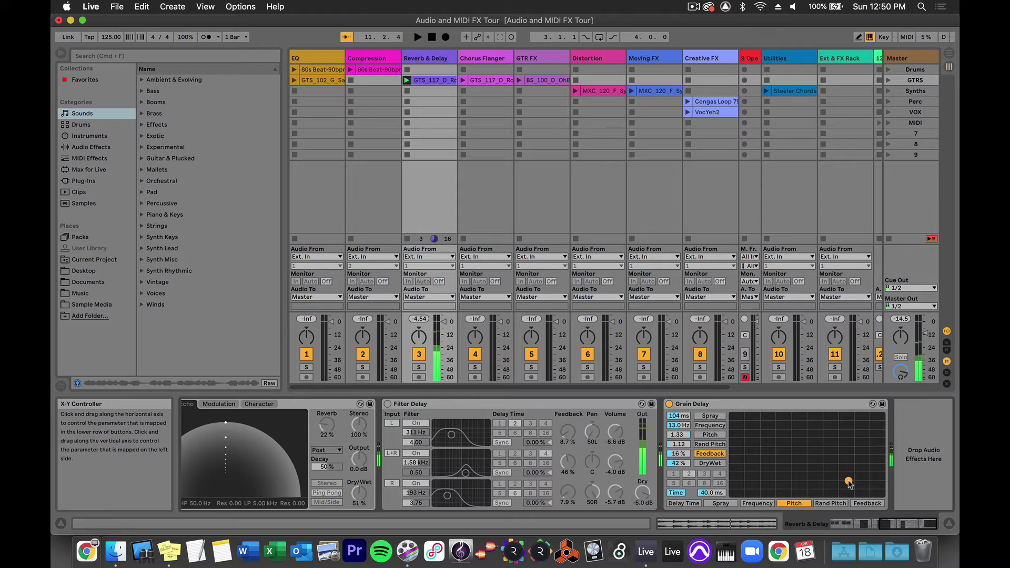
Bypass Grain Delay, stop the Reverb & Delay track's clip, and show the Chorus Flanger track's devices
left_click(669, 404)
left_click(406, 91)
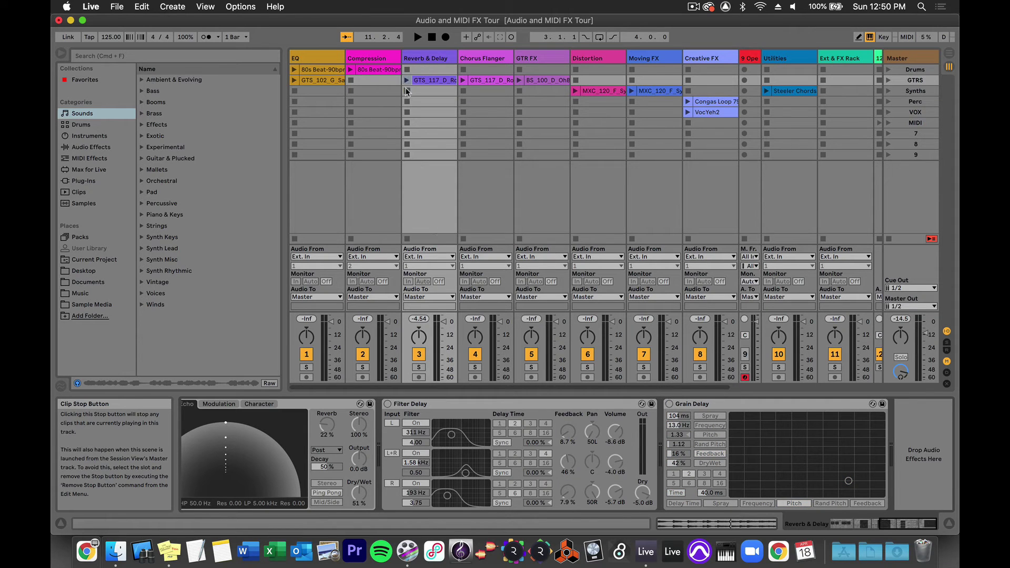
left_click(483, 57)
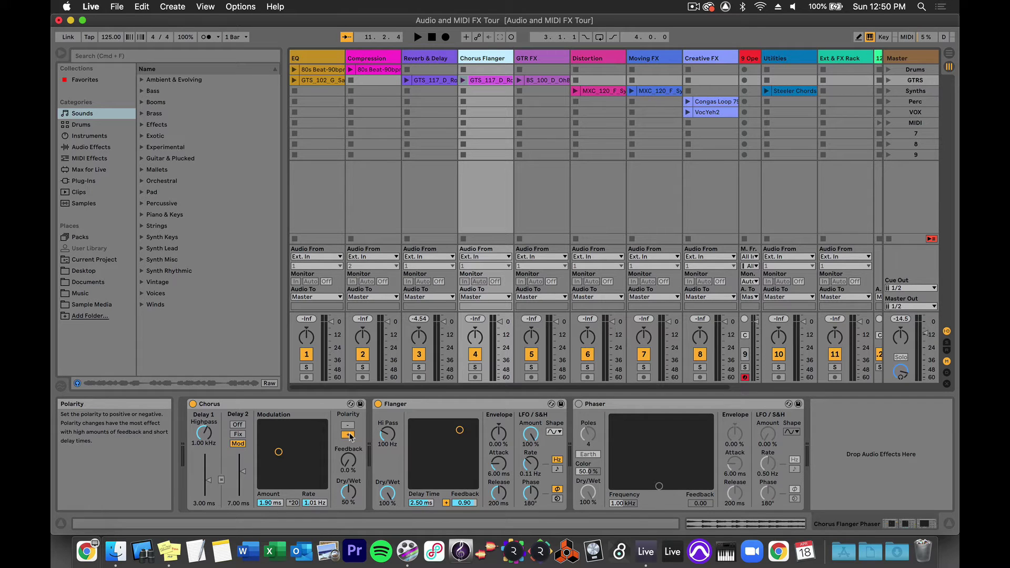
Bypass Flanger and Chorus, and play the Chorus Flanger track's guitar clip without effects
left_click(378, 404)
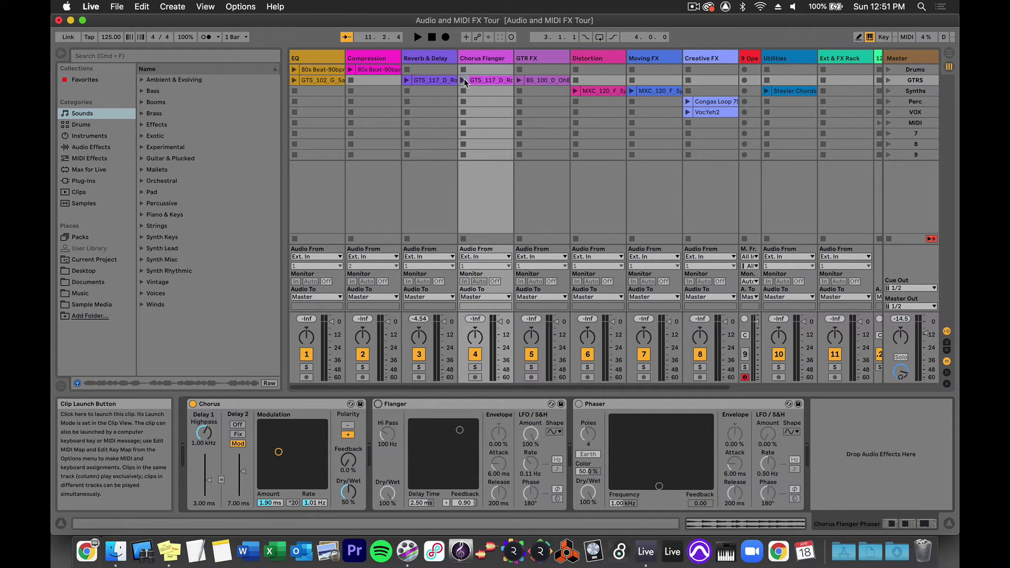
key("0")
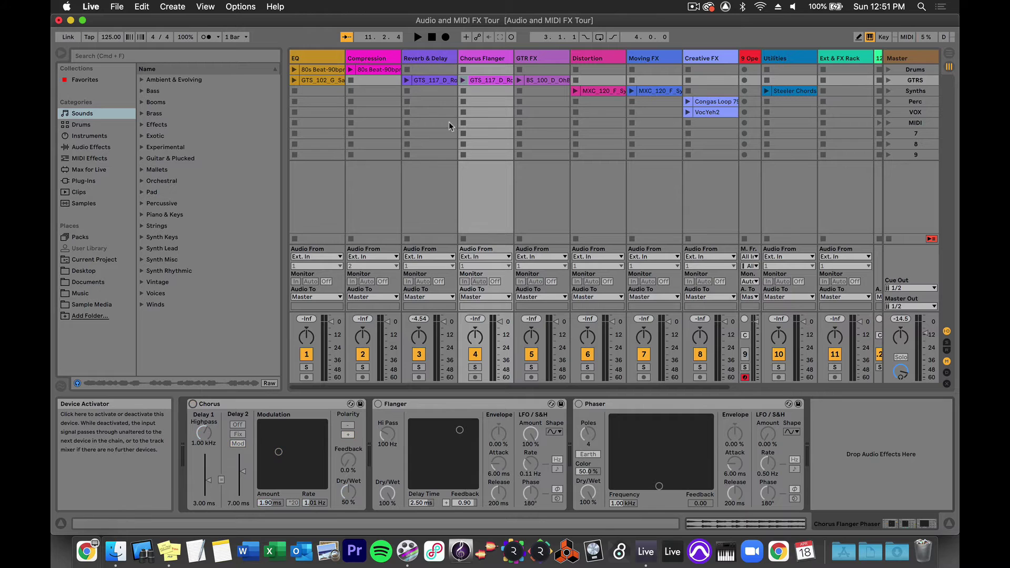
left_click(462, 80)
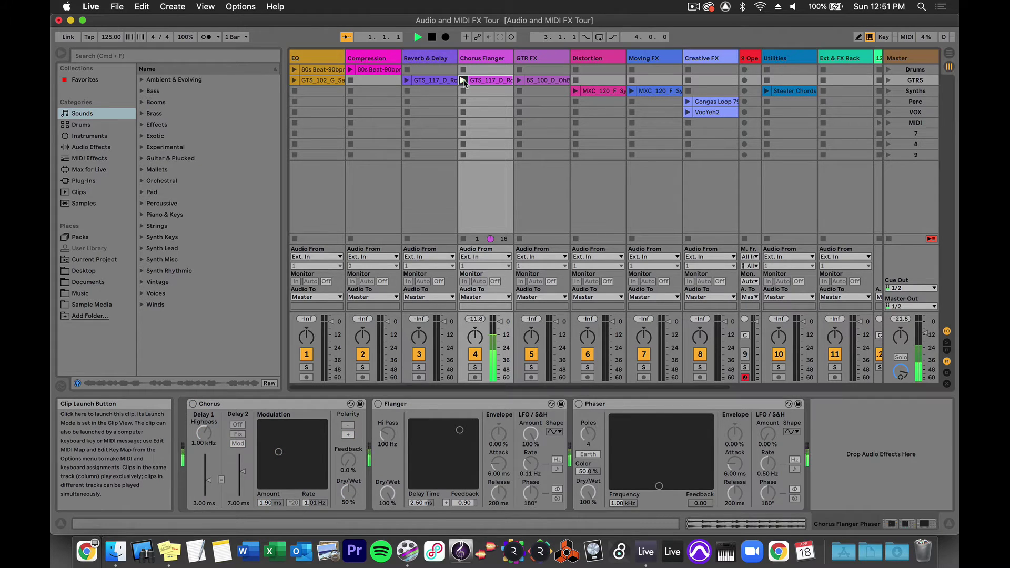
Activate Chorus during playback, set its modulation Amount to 1.69 ms and Rate to 0.97 Hz, and stop playback
left_click(193, 404)
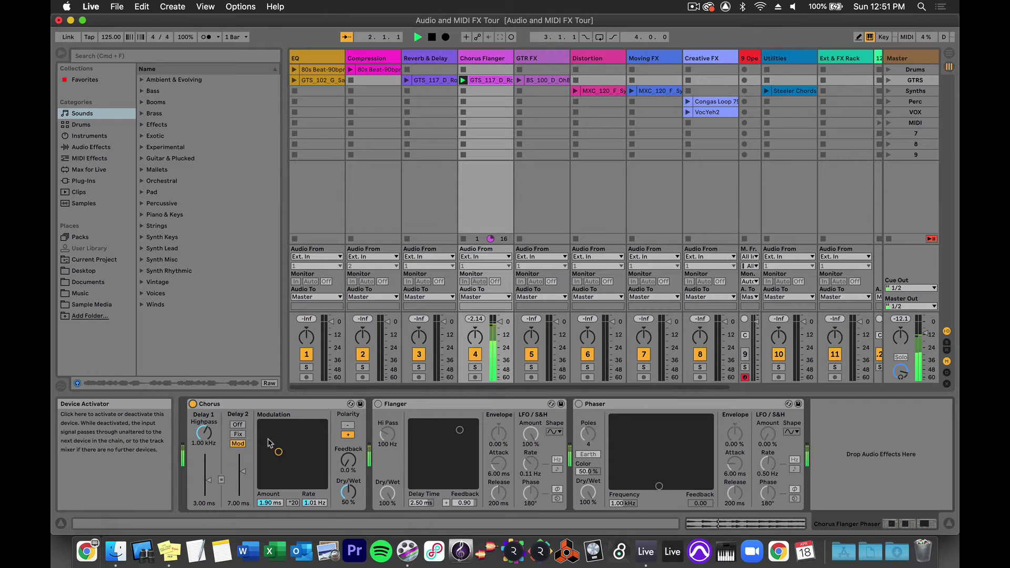
left_click_drag(278, 451, 277, 454)
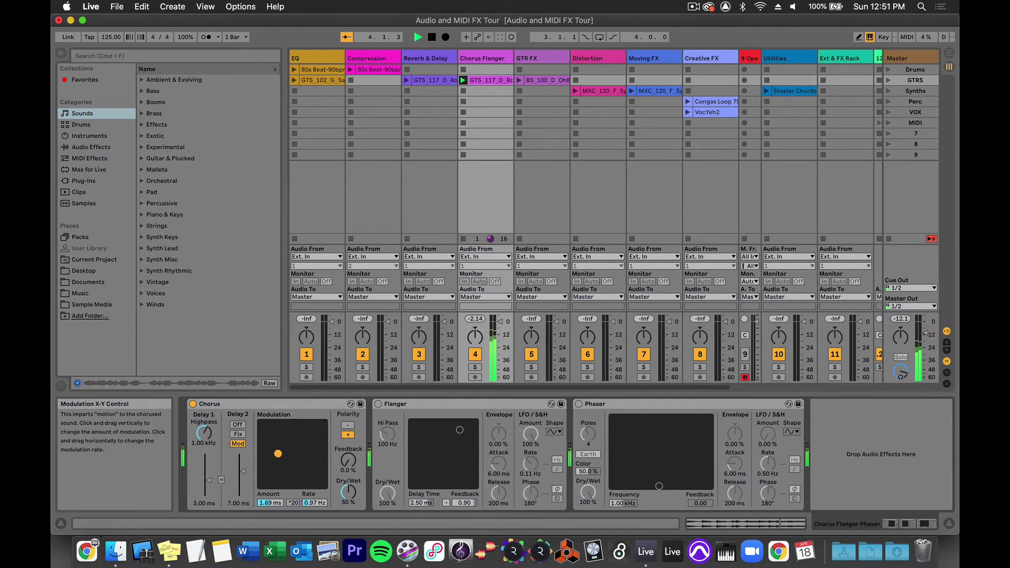
key("space")
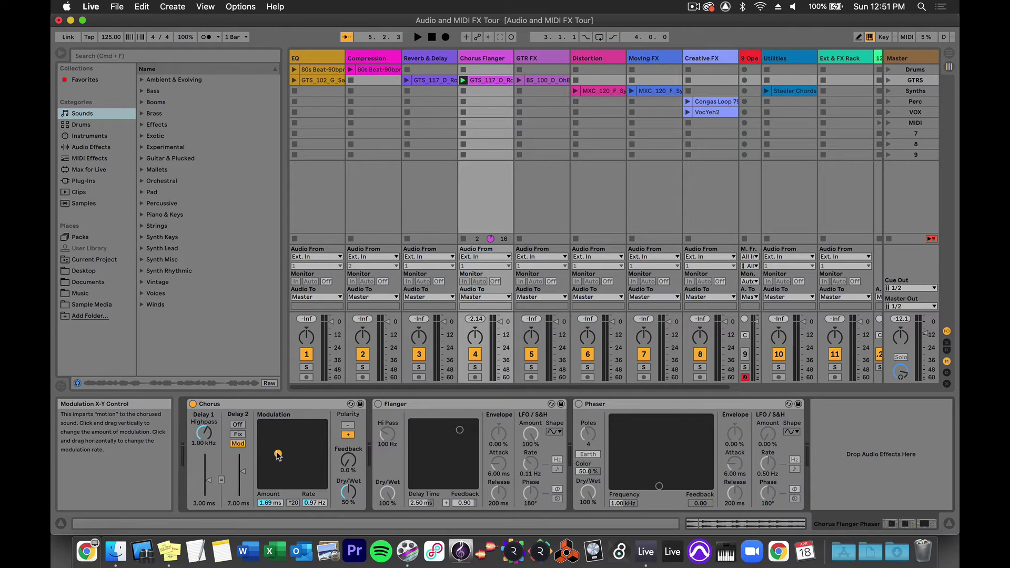
Audition Chorus with modulation Amount at 0.33 ms and Rate at 0.20 Hz, and bypass it after stopping playback
key("space")
left_click_drag(277, 455, 269, 474)
key("space")
key("space")
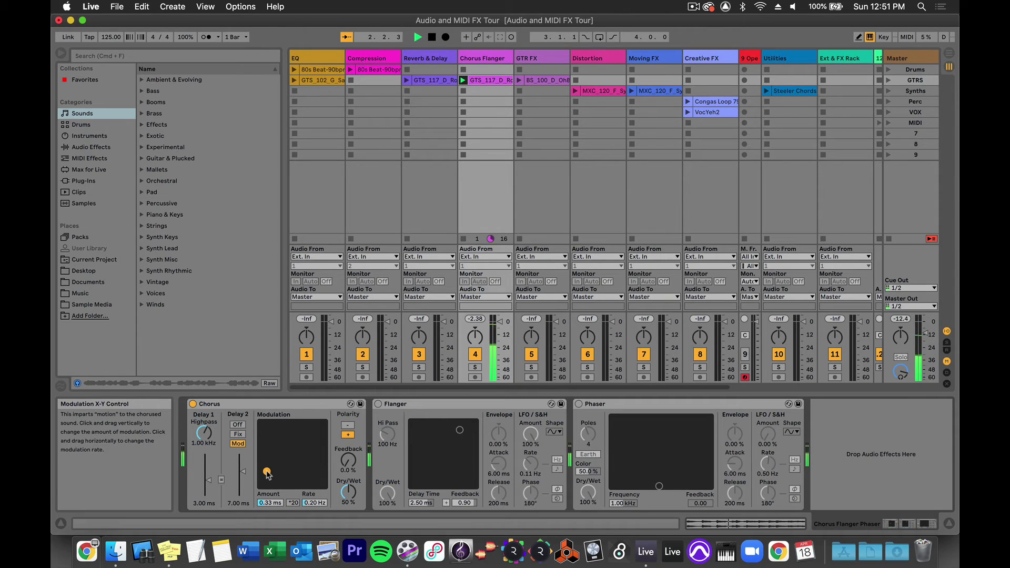
key("space")
left_click(193, 404)
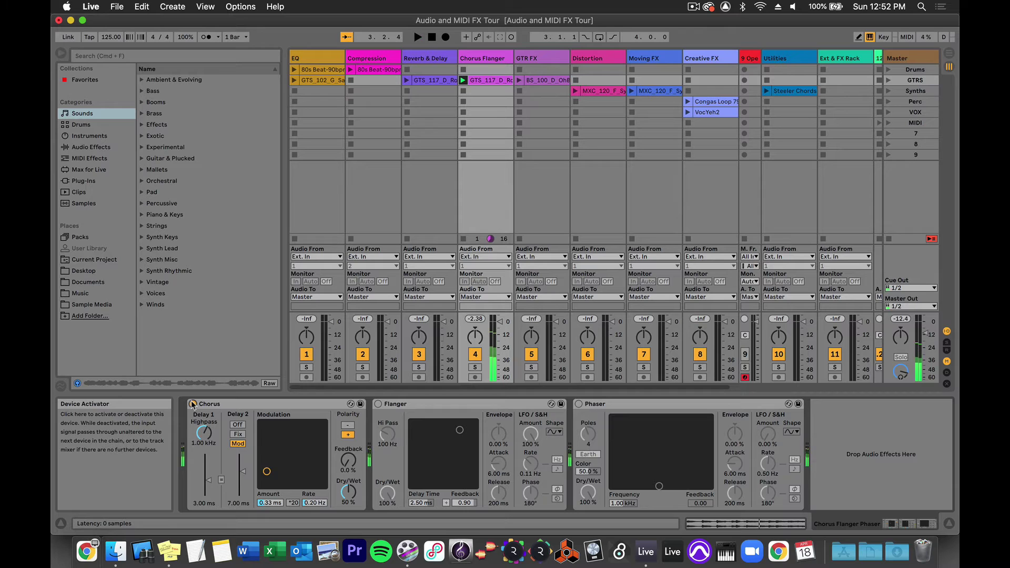
Activate and audition Flanger, setting Delay Time to 4.01 ms and Feedback to 0.80, and bypass it after stopping playback
left_click(377, 404)
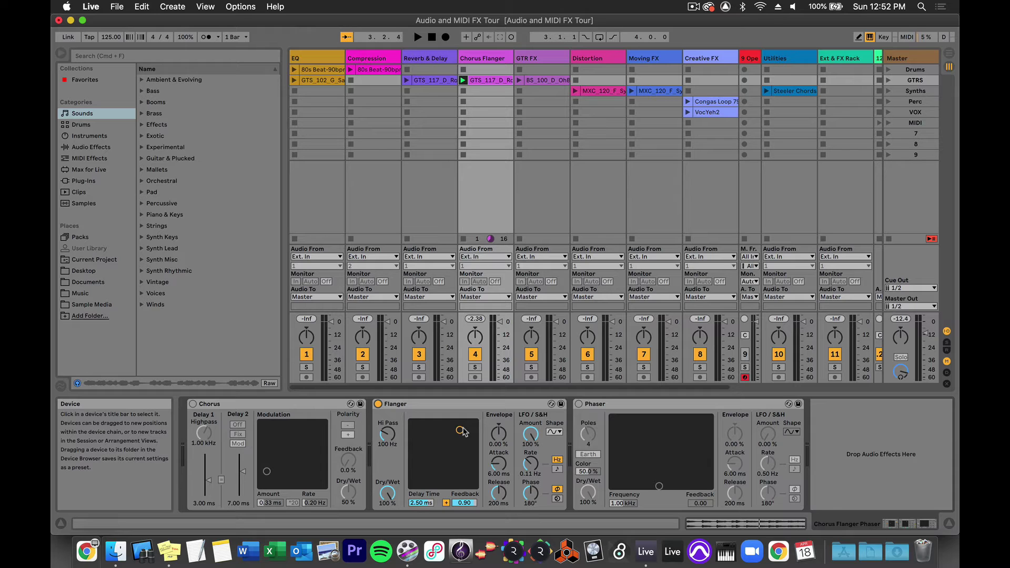
key("space")
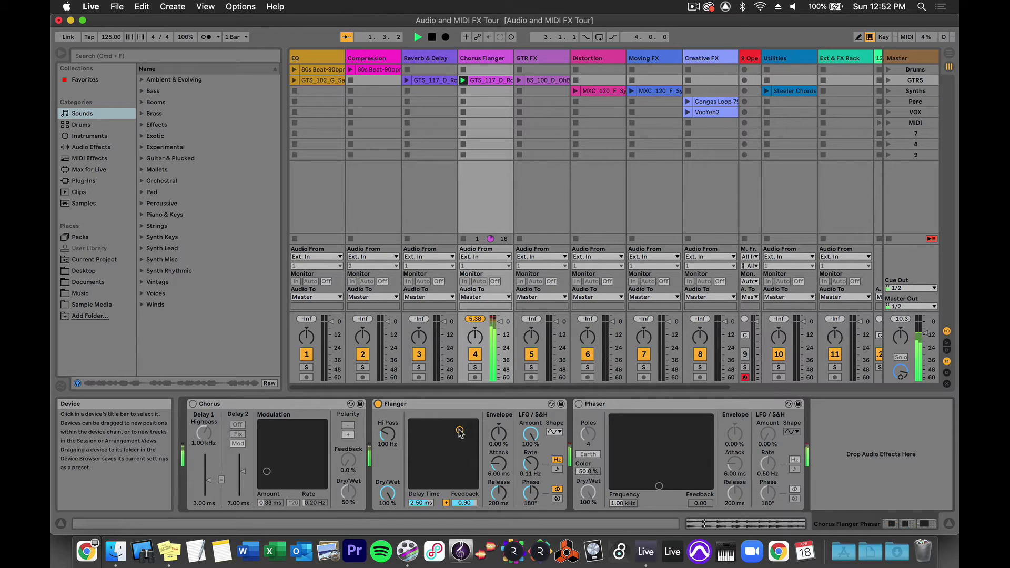
left_click_drag(460, 430, 467, 439)
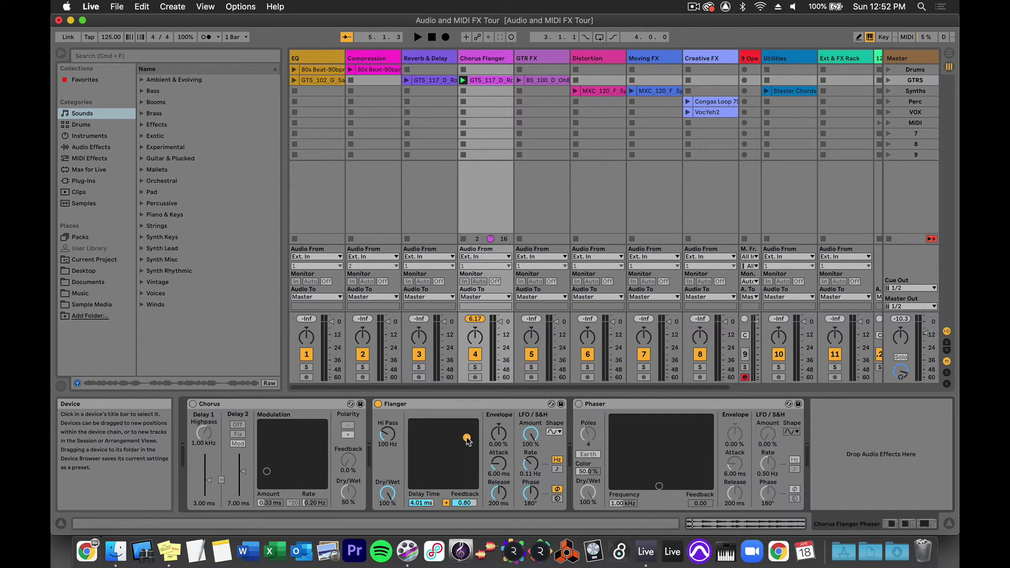
key("space")
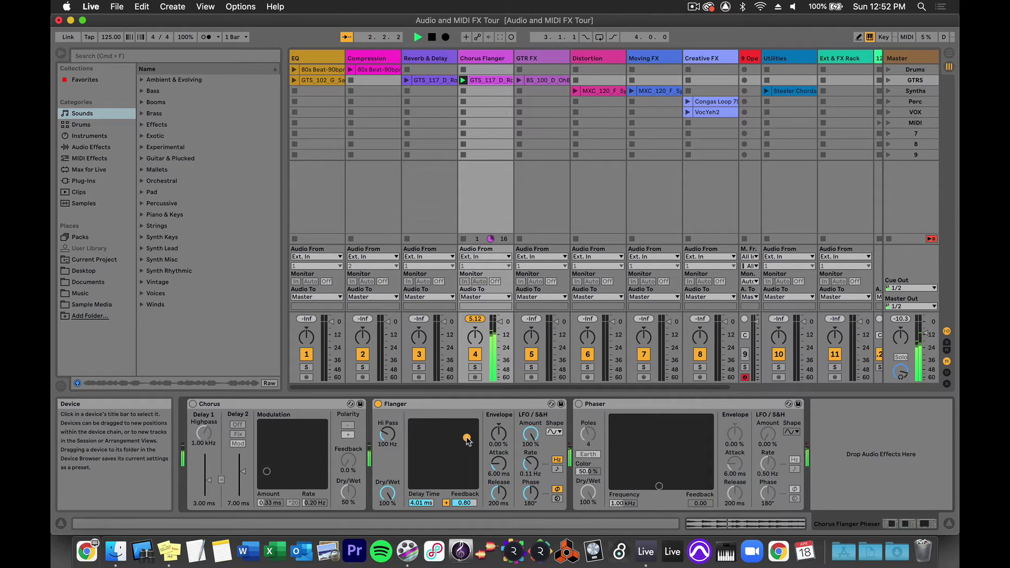
key("space")
left_click(377, 404)
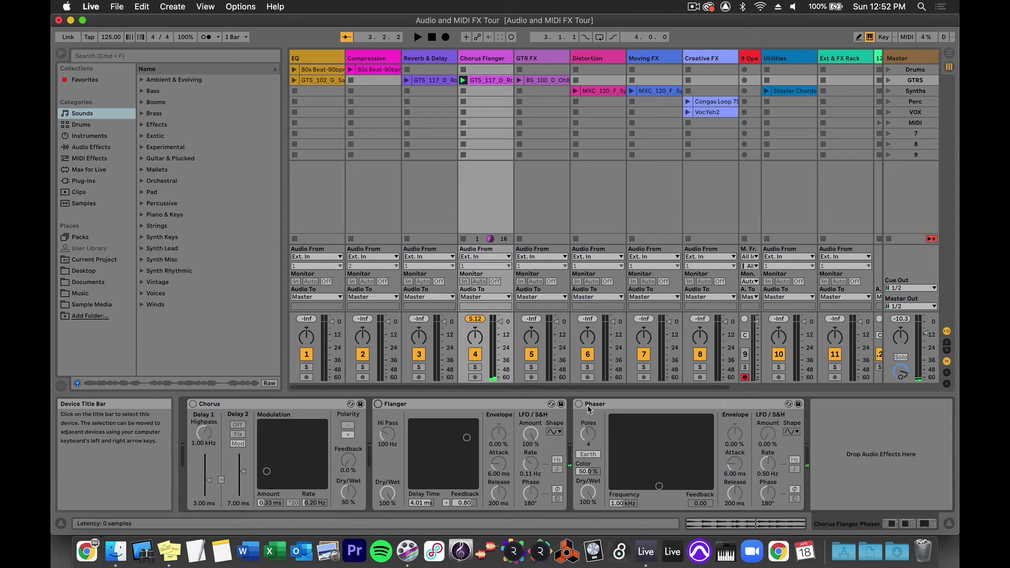
Audition Phaser with Frequency at 6.06 kHz, Feedback at 0.96 and LFO Amount at 50%, and bypass it after stopping playback
left_click(578, 403)
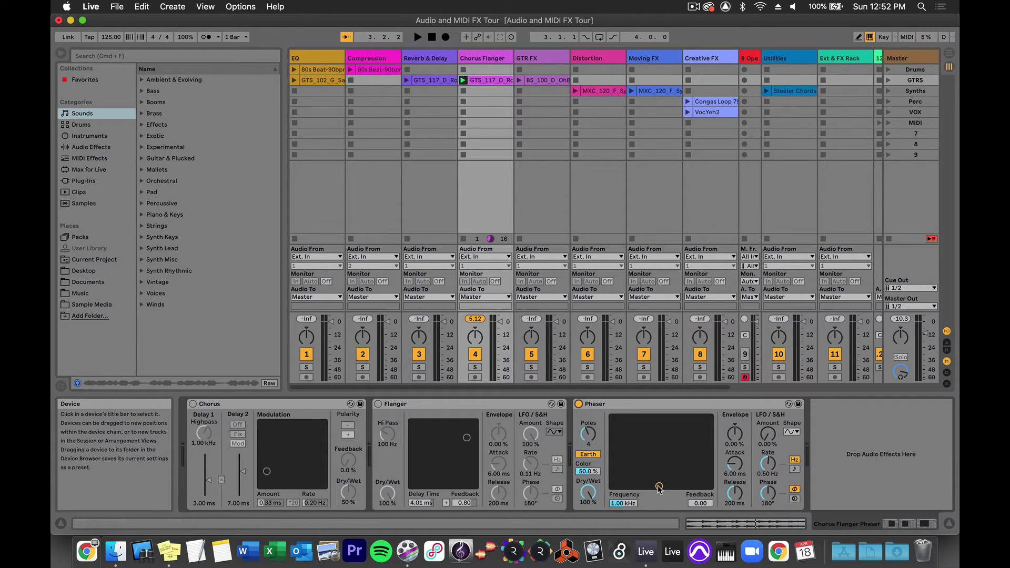
key("space")
left_click_drag(660, 486, 690, 427)
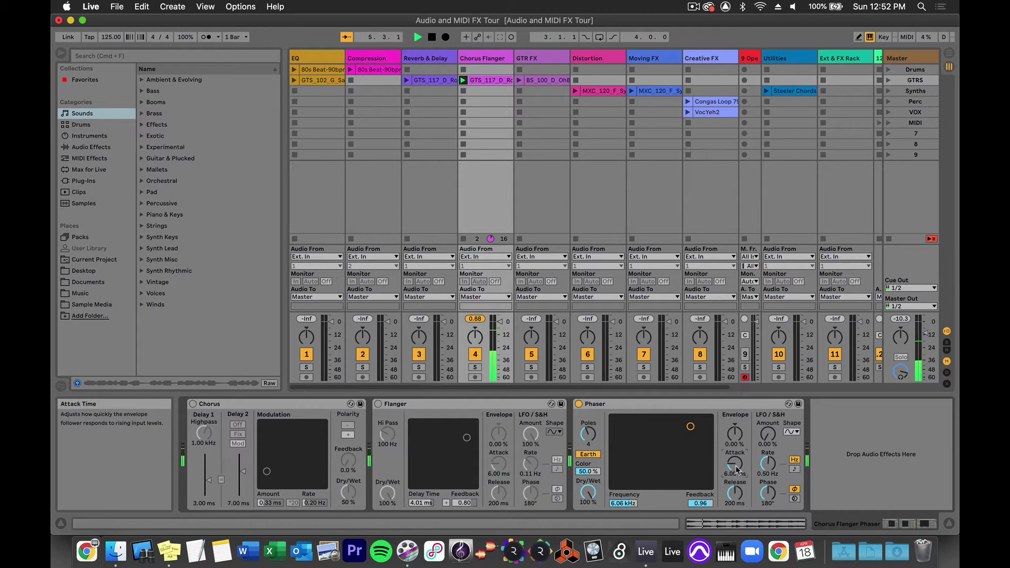
left_click_drag(768, 437, 768, 414)
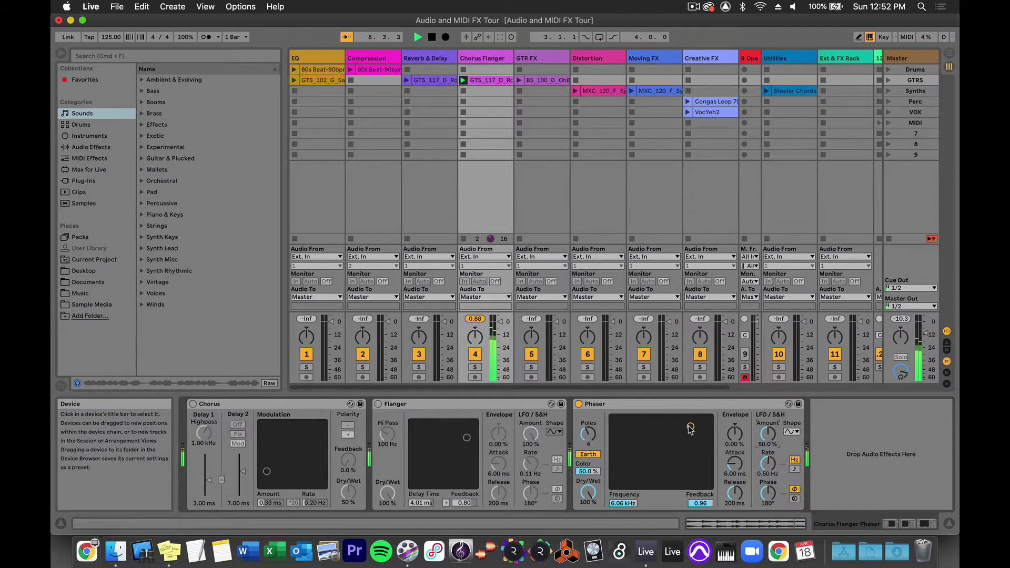
key("space")
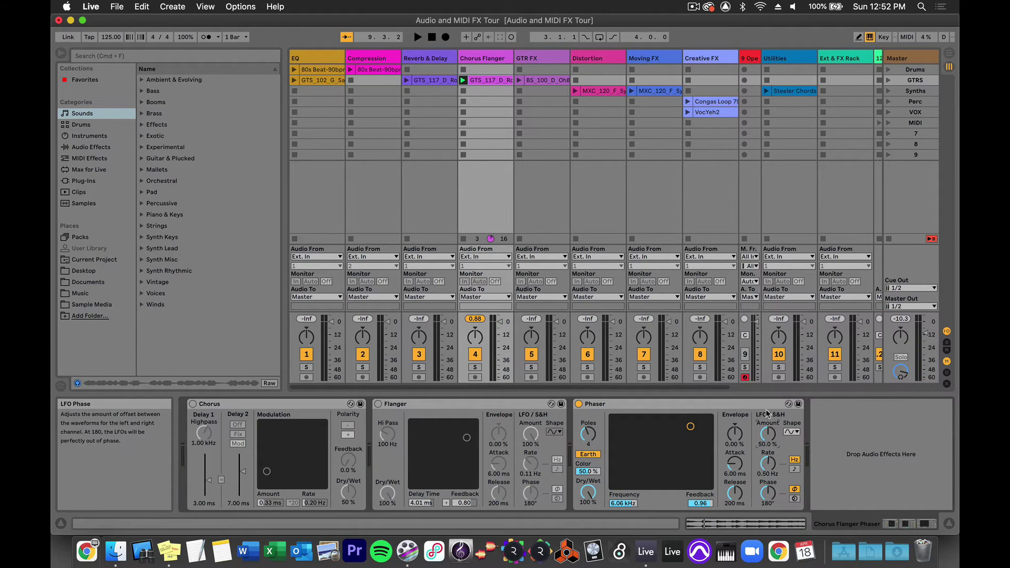
left_click(579, 404)
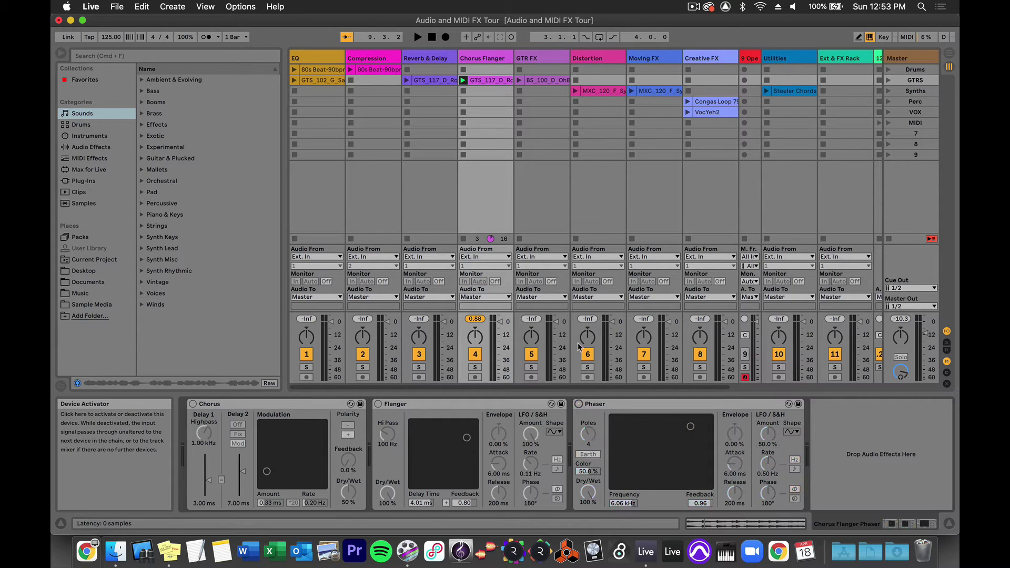
Show the GTR FX track's devices, bypass Cabinet, and switch Tuner on and off again
left_click(543, 59)
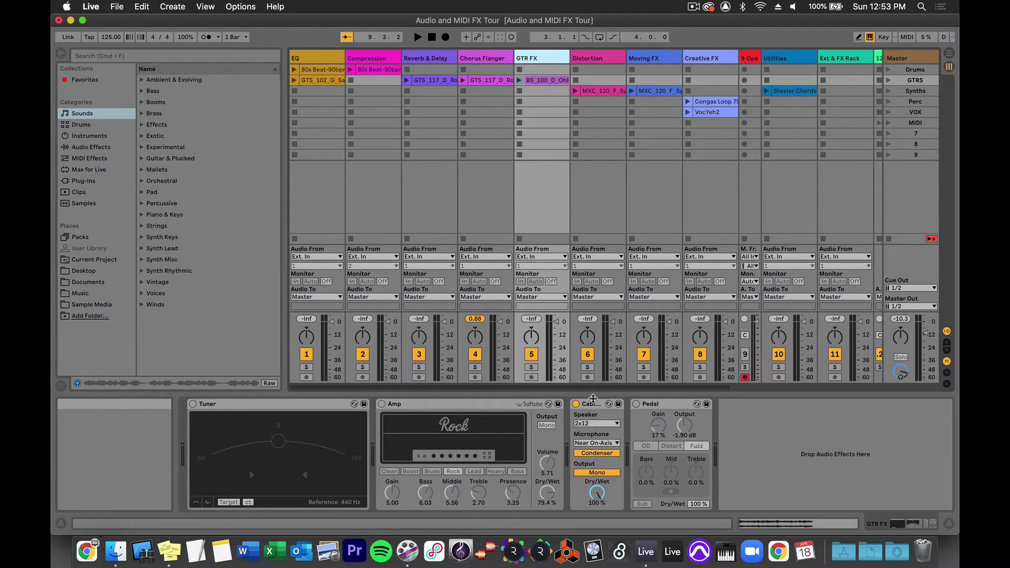
left_click(576, 404)
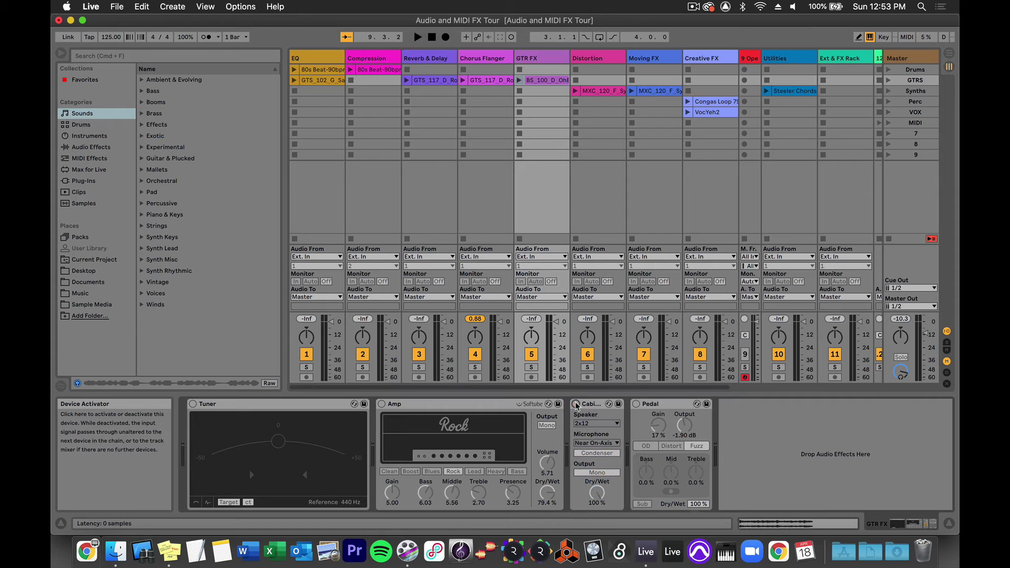
left_click(234, 407)
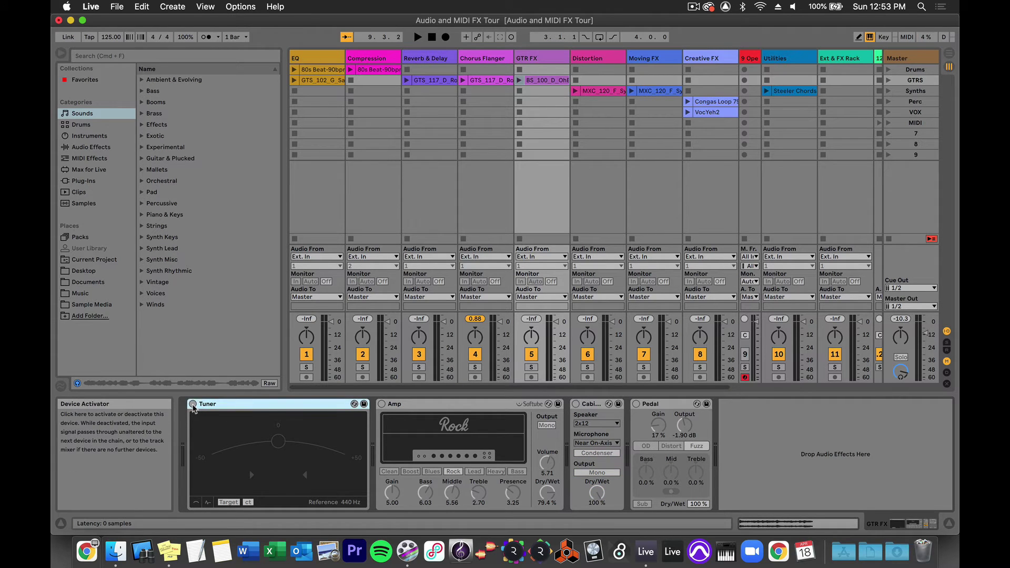
left_click(193, 404)
left_click(192, 404)
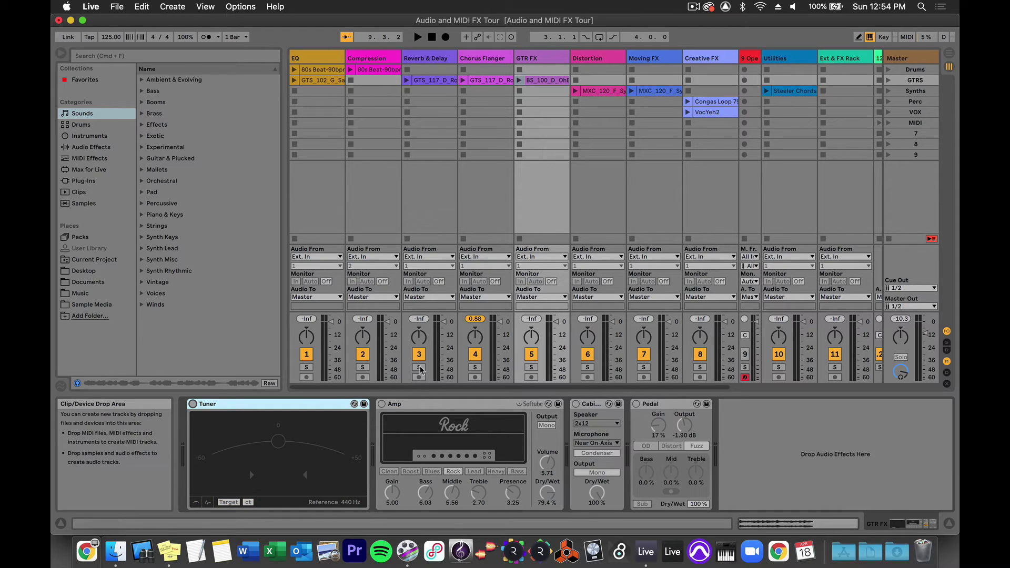
Point out the Amp, Cabinet and Pedal devices in turn, and play the GTR FX track's clip dry
left_click(413, 407)
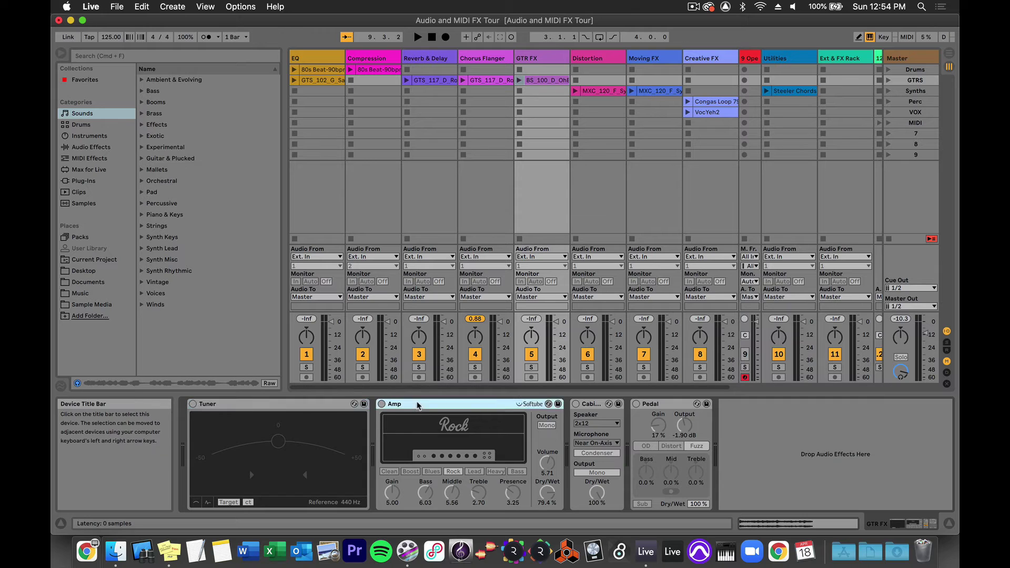
left_click(597, 408)
left_click(664, 408)
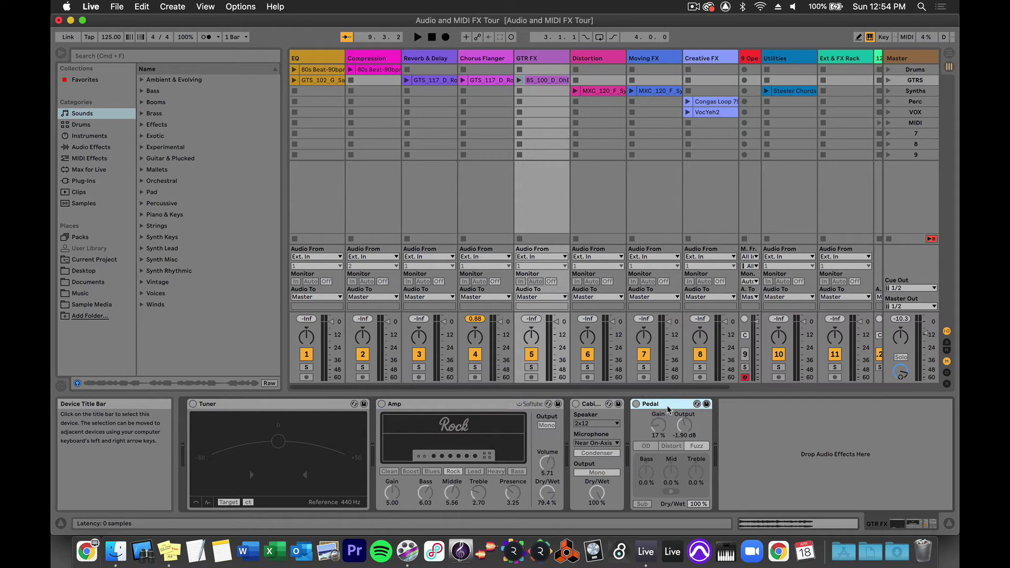
left_click(520, 80)
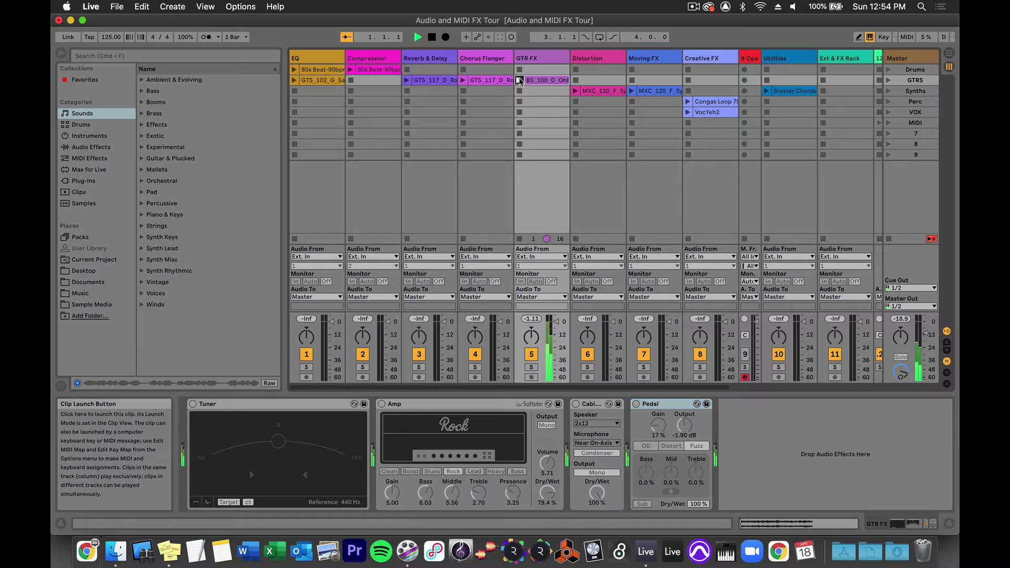
Activate Amp, audition the Blues amp type with Dry/Wet at 84.1%, and stop playback
left_click(382, 404)
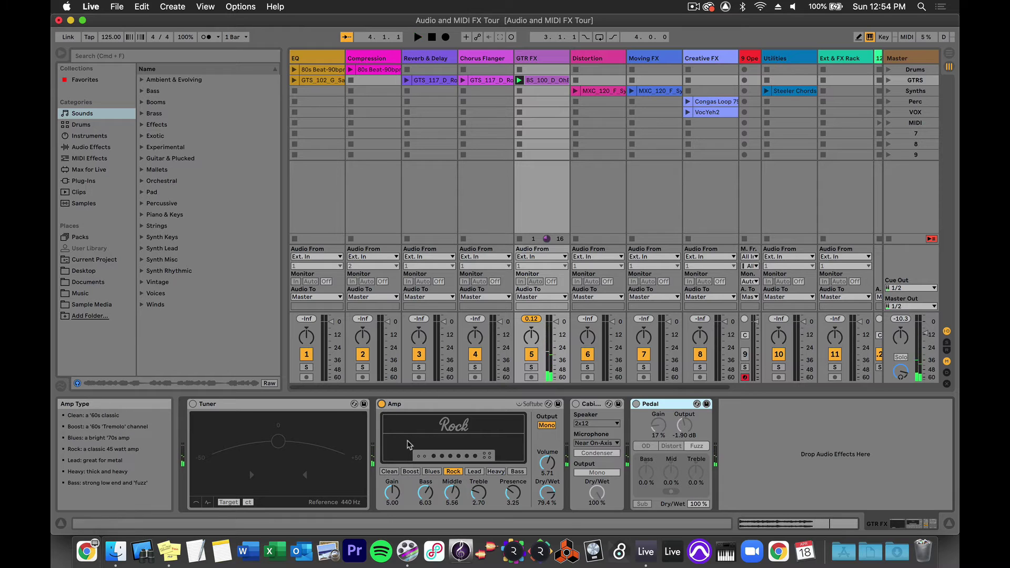
left_click(431, 471)
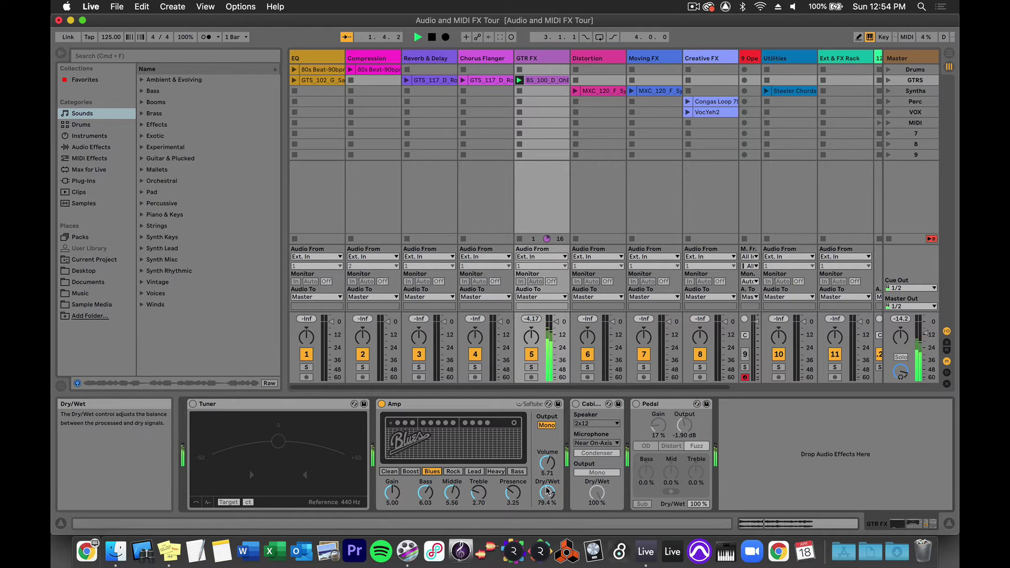
left_click_drag(547, 493, 548, 489)
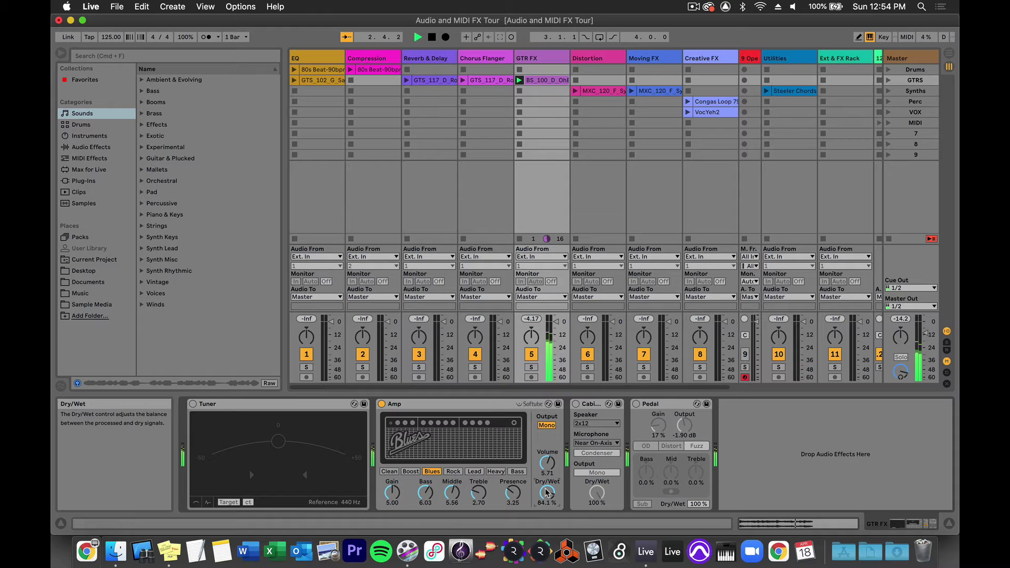
key("space")
Step through Amp's Clean, Boost and Blues types, and leave it set to Rock
left_click(390, 471)
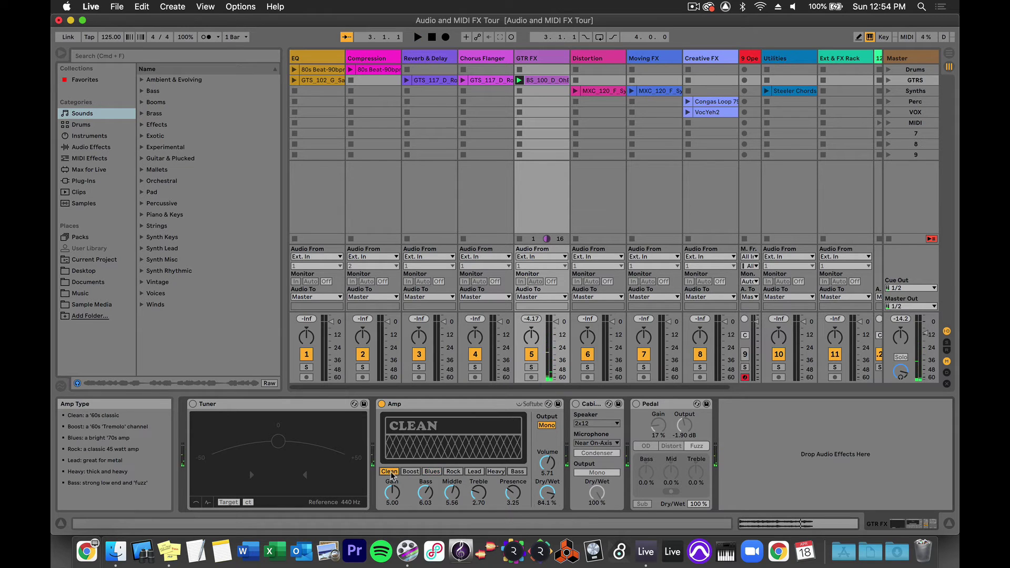
left_click(411, 472)
left_click(432, 471)
left_click(453, 471)
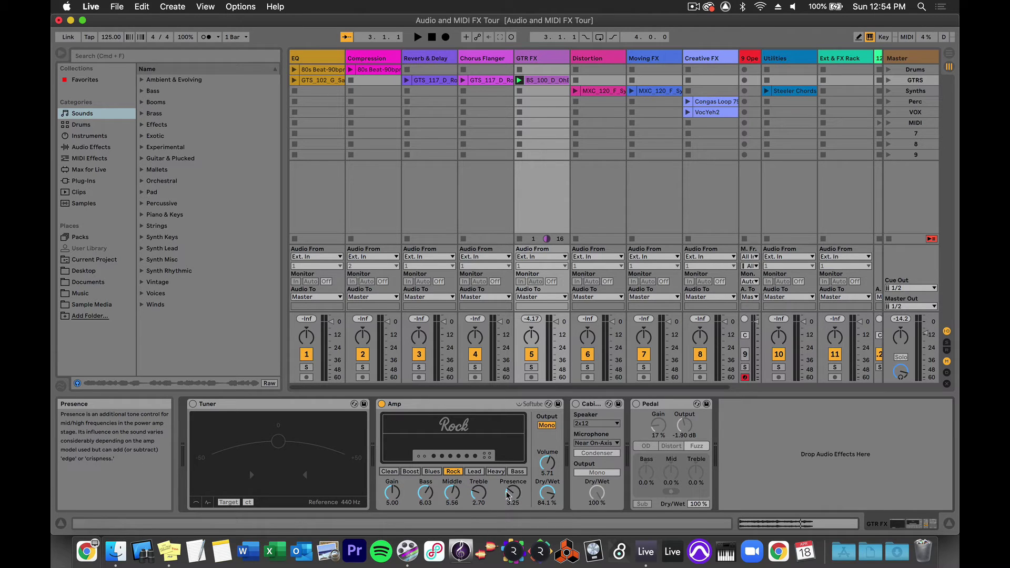
Activate Cabinet in place of Amp, audition it with the 4x10 speaker, and set its microphone position to Far
left_click(576, 404)
left_click(381, 404)
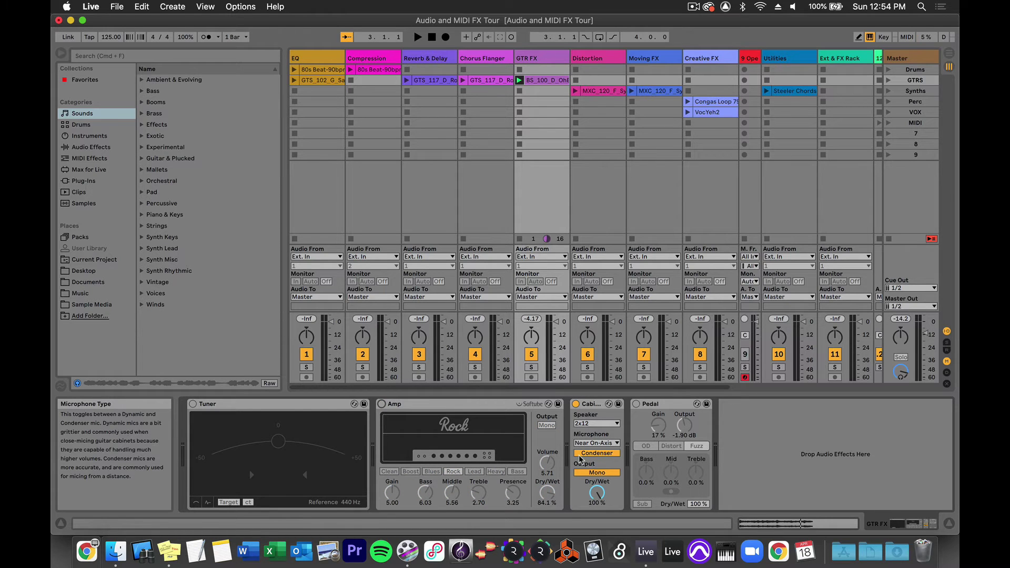
left_click(592, 424)
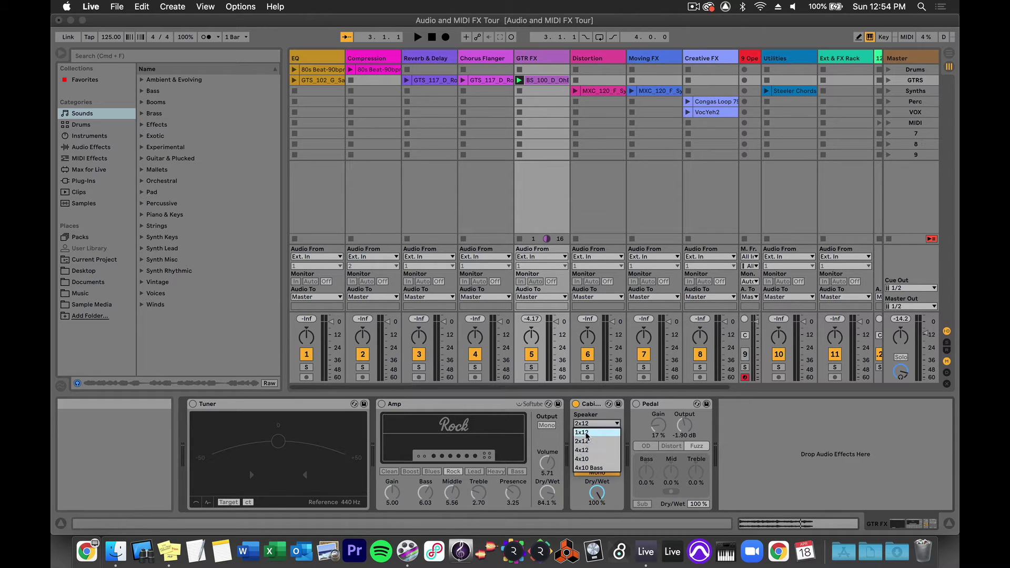
left_click(587, 459)
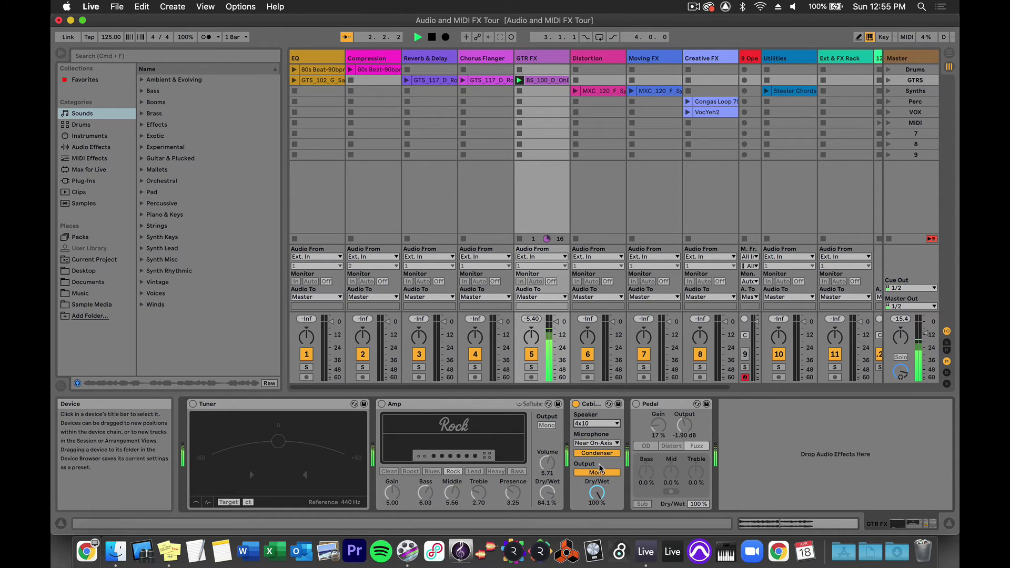
key("space")
left_click(608, 445)
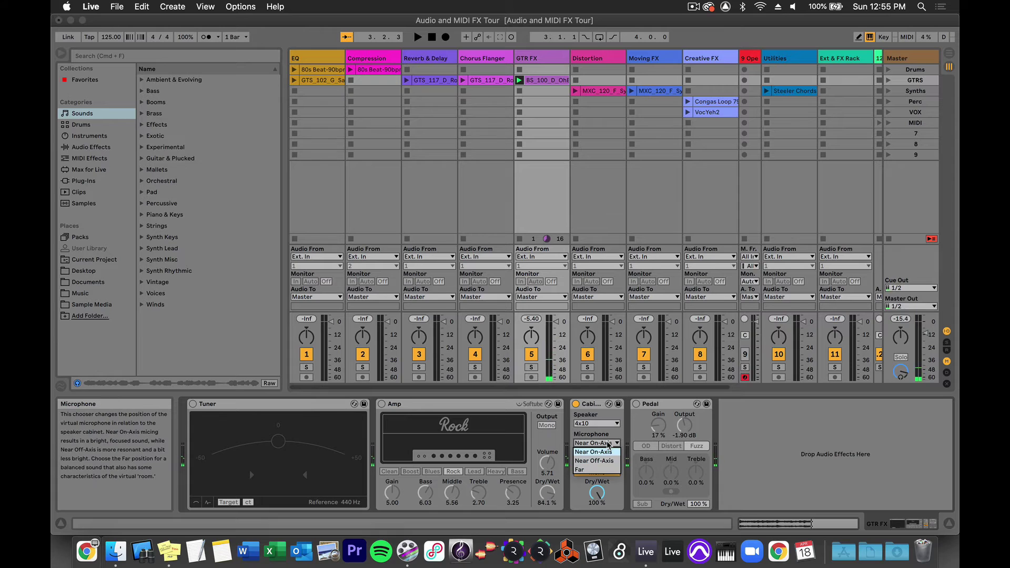
left_click(603, 470)
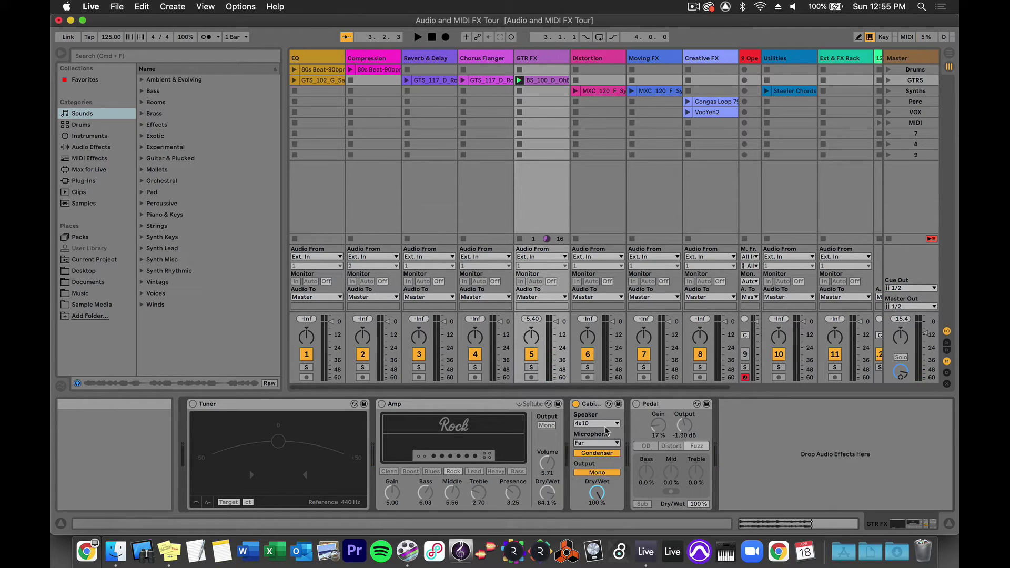
Audition Cabinet with the 2x12 speaker, switching its microphone to Dynamic and its output to Dual
left_click(605, 424)
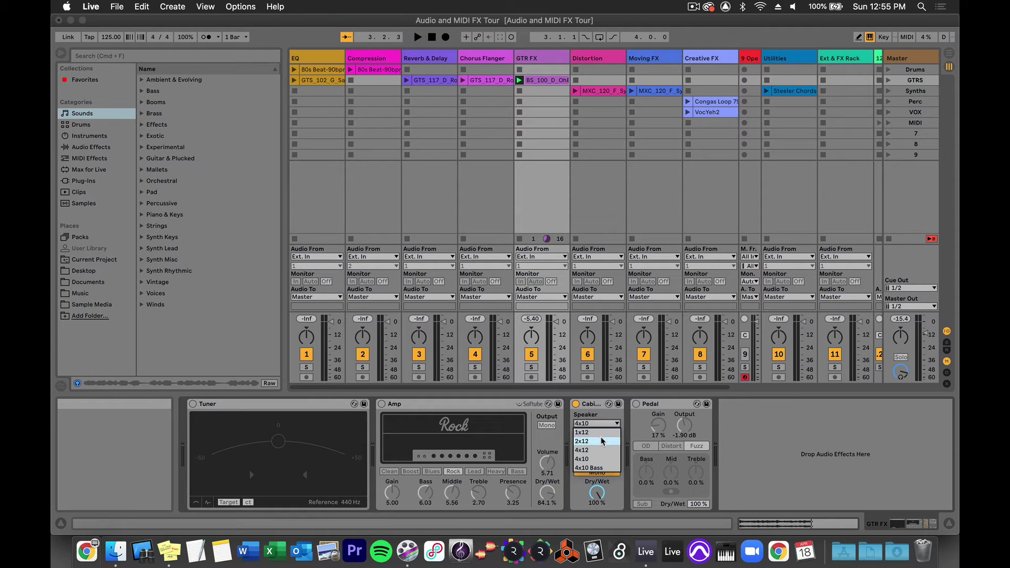
left_click(603, 441)
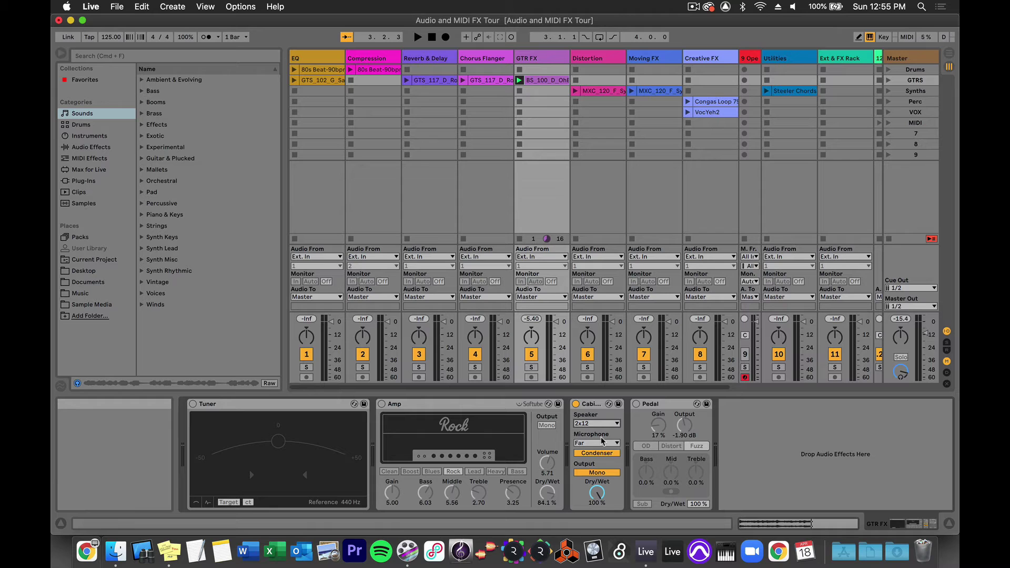
key("space")
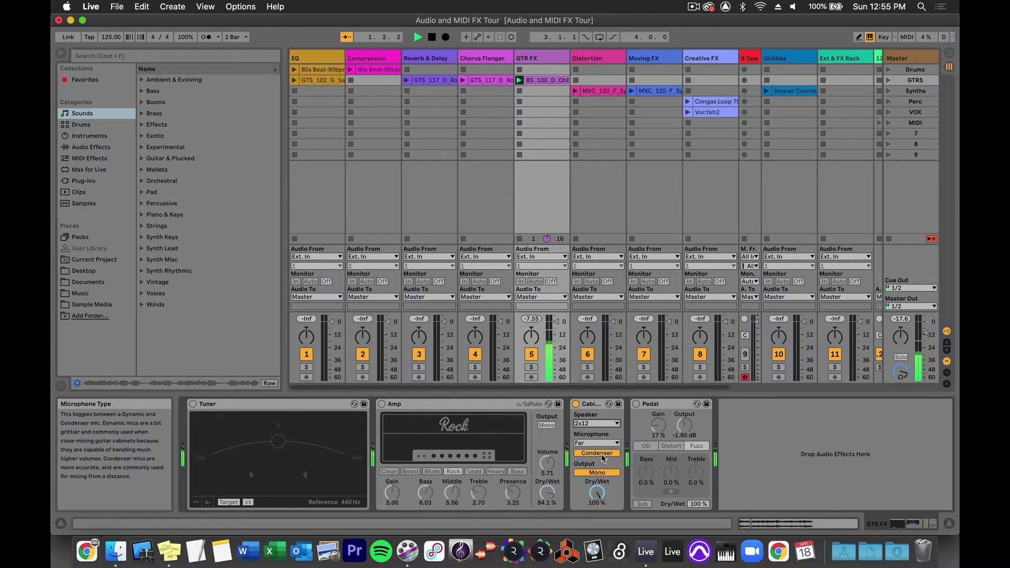
left_click(603, 454)
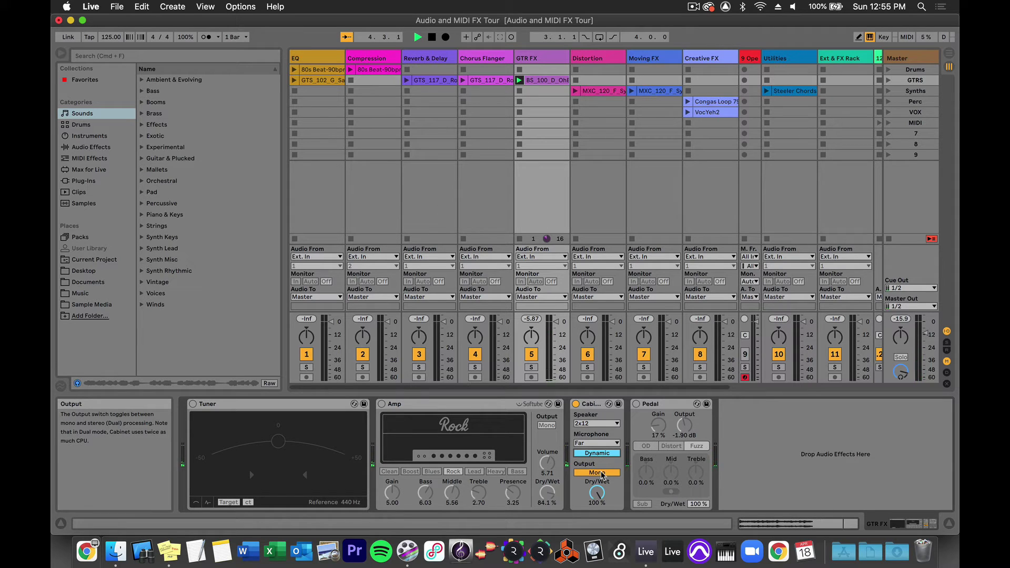
left_click(603, 473)
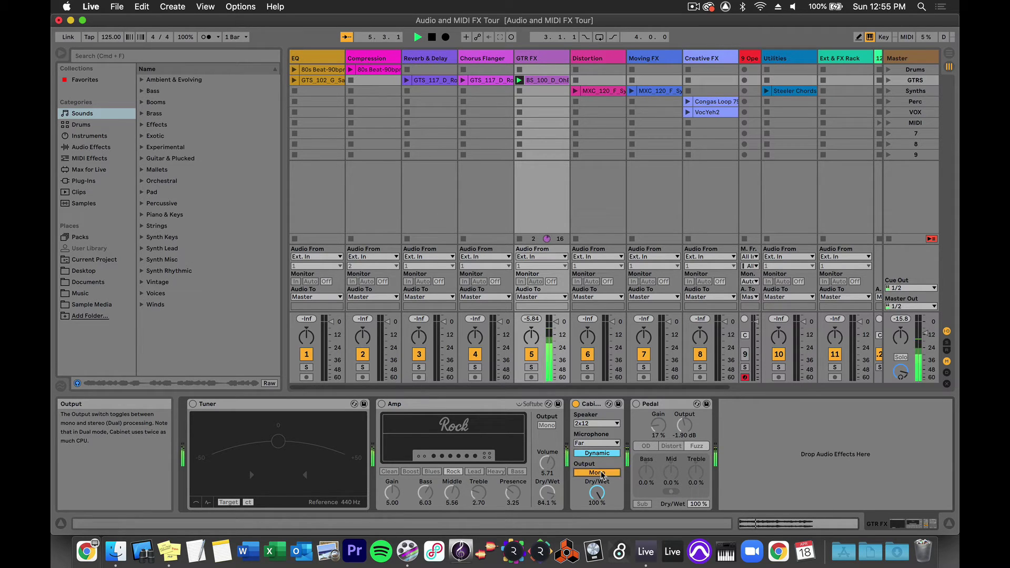
Switch Cabinet's speaker to 4x10 during playback, and stop playback
left_click(603, 424)
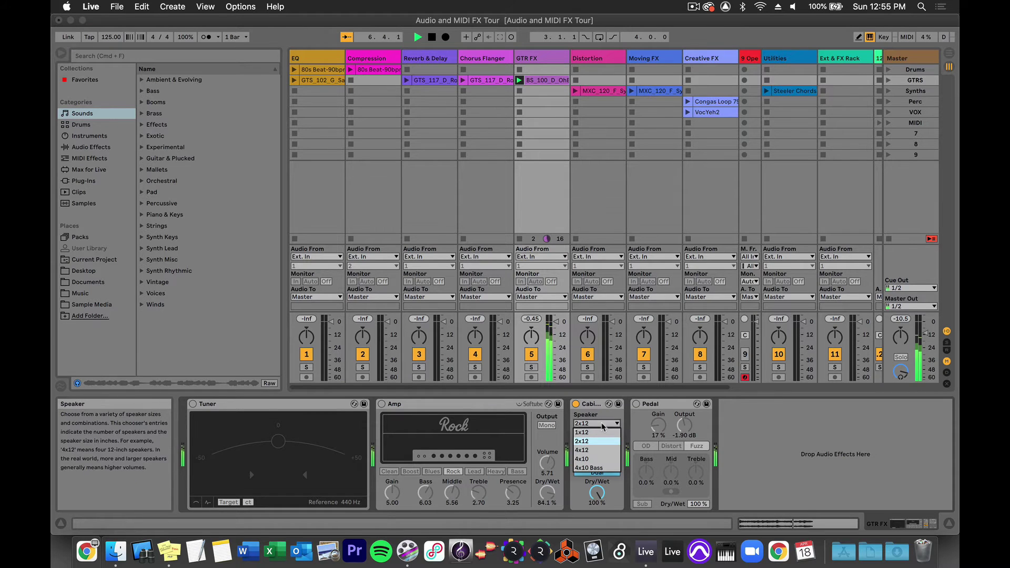
left_click(592, 460)
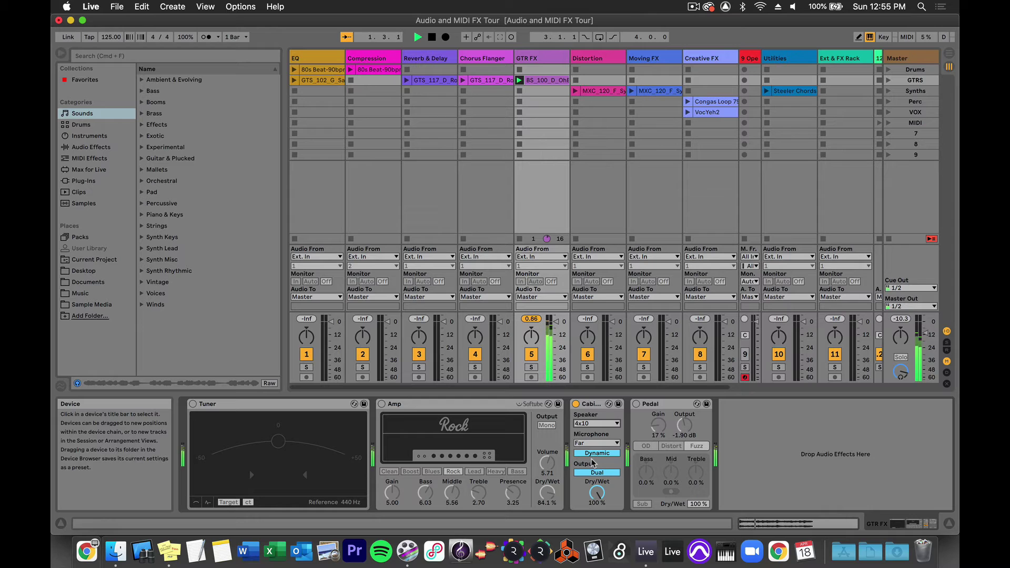
key("space")
Activate Pedal in place of Cabinet, step through its types to Fuzz, and lower its Dry/Wet to 59%
left_click(576, 404)
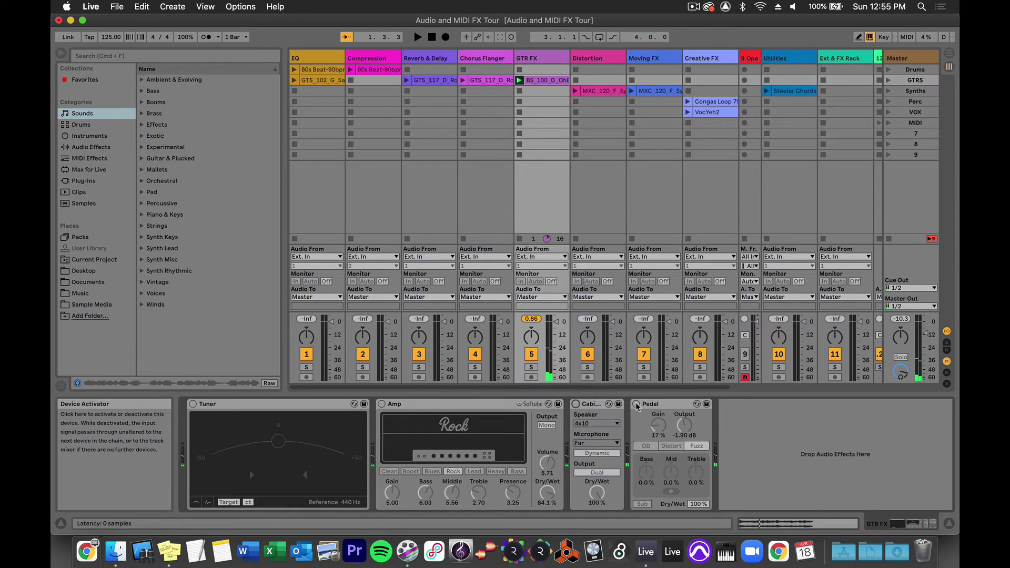
left_click(636, 404)
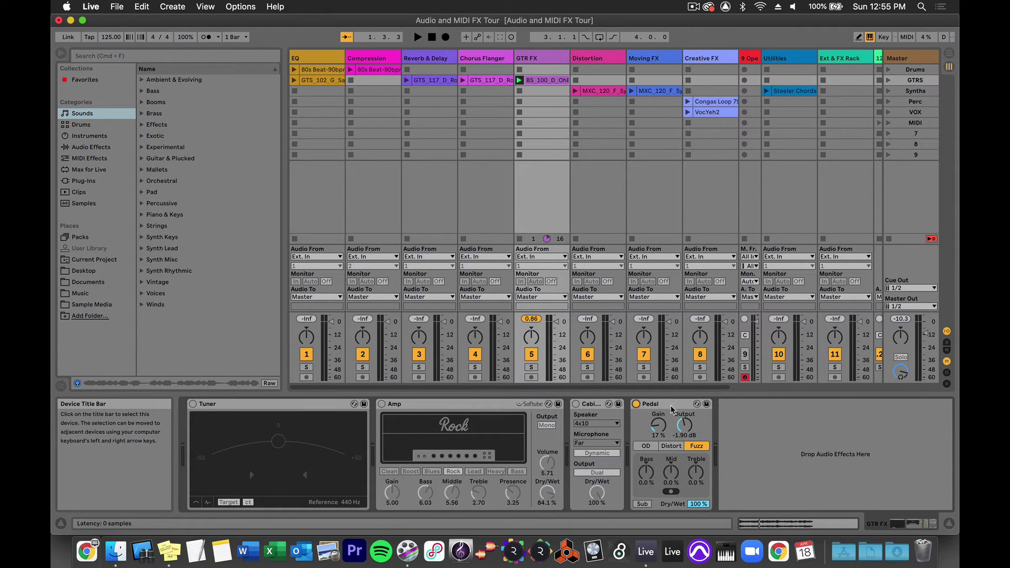
left_click(671, 446)
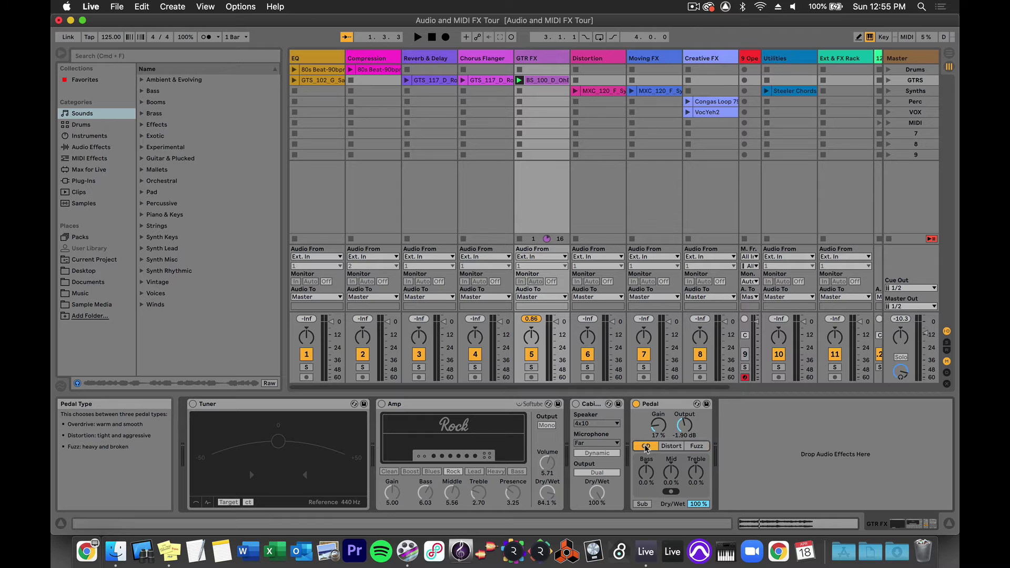
left_click(689, 447)
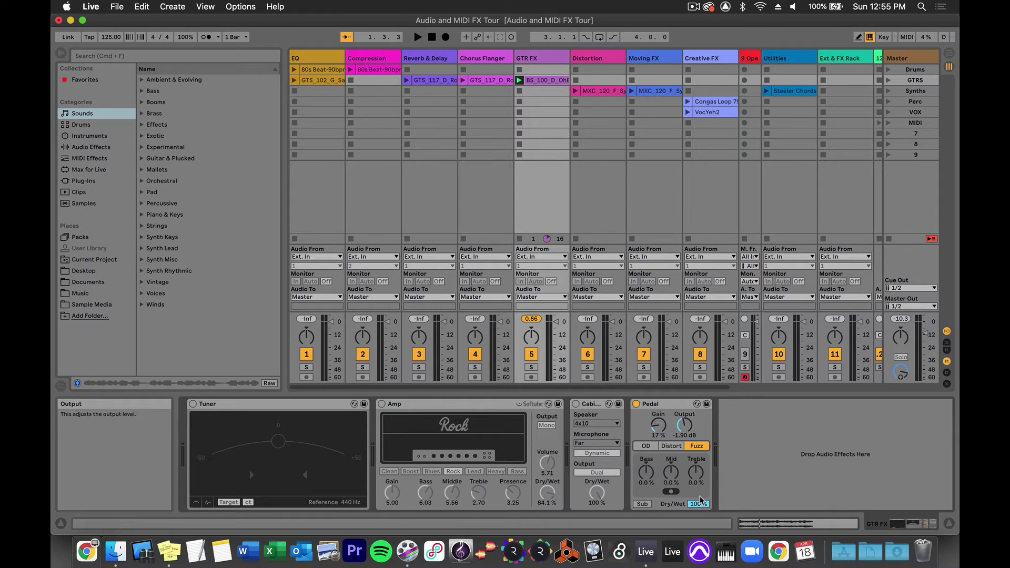
left_click_drag(698, 504, 699, 507)
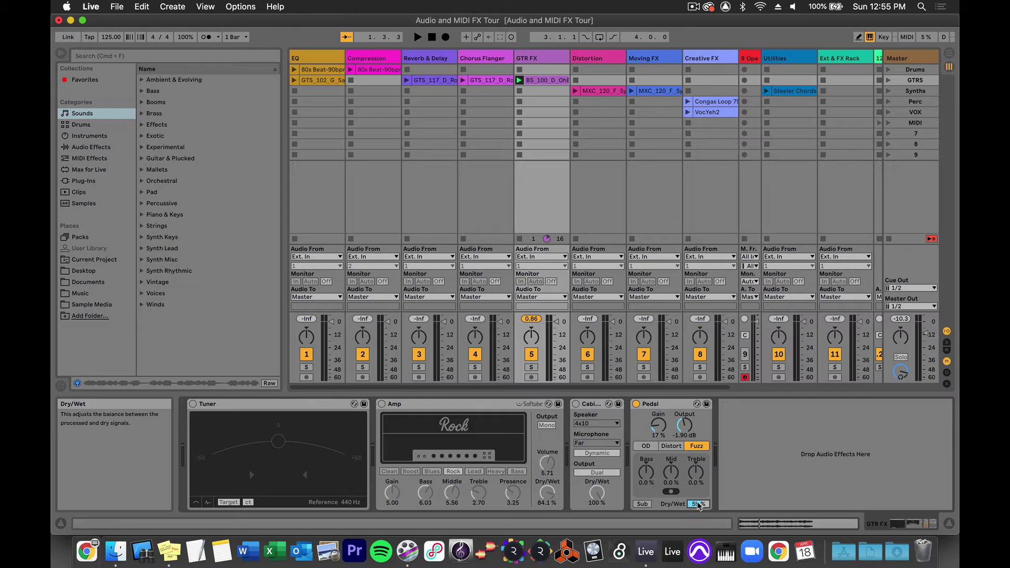
Audition Pedal's OD, Distort and Fuzz types in turn, and stop playback
left_click(646, 446)
key("space")
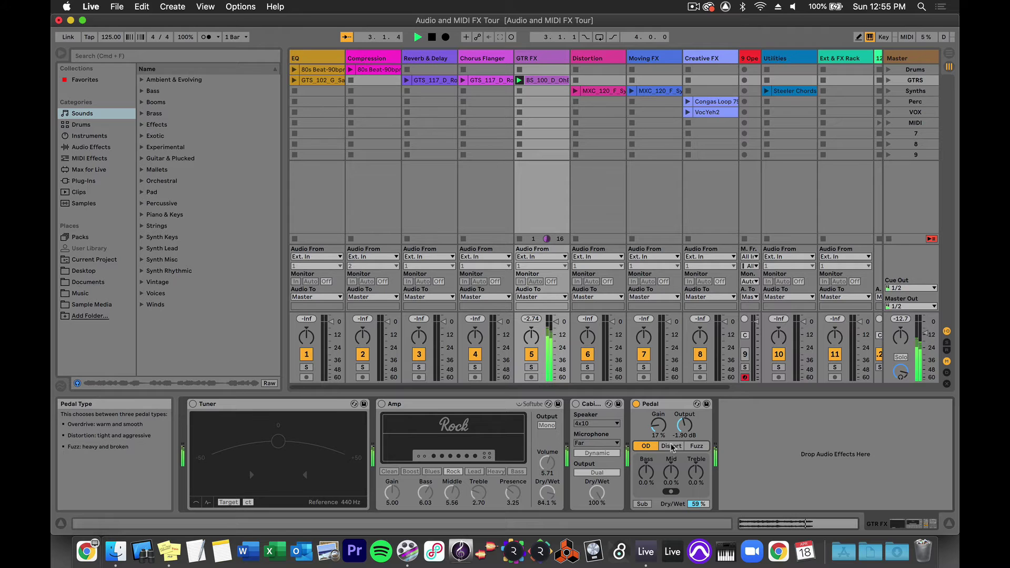
left_click(672, 447)
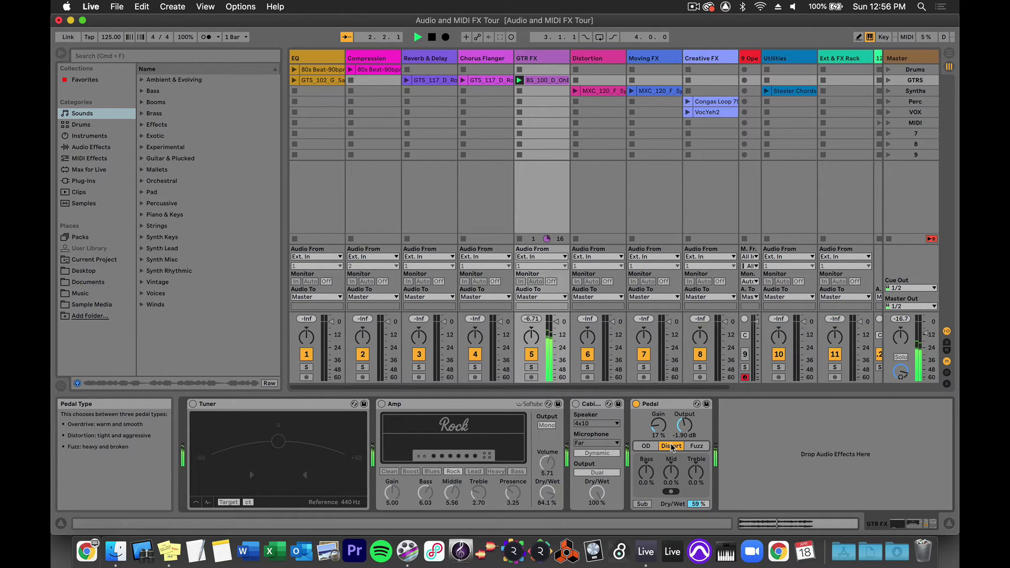
left_click(693, 446)
key("space")
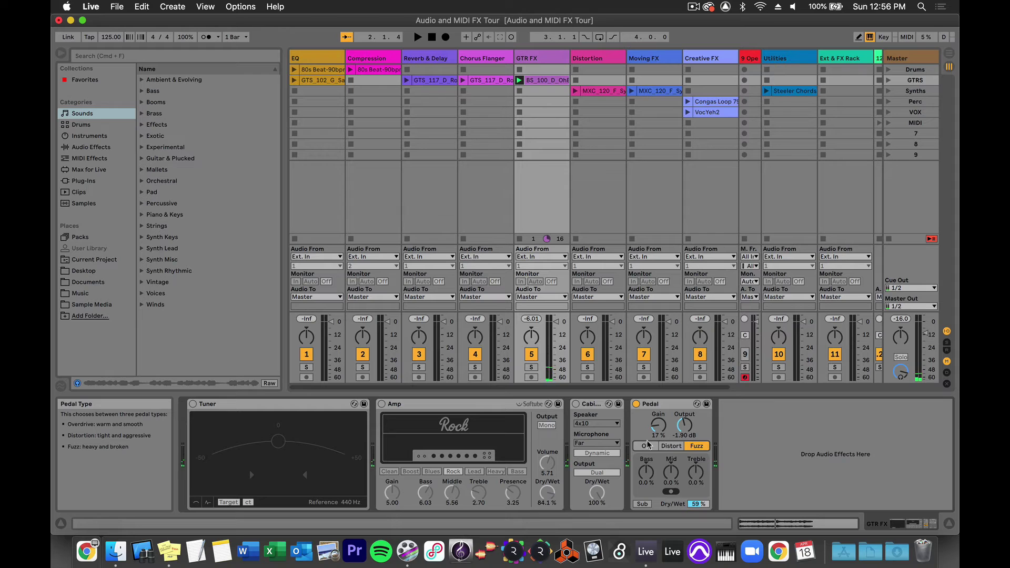
Activate Cabinet and Amp alongside Pedal, and reorder the chain to Cabinet, Pedal, Amp after the Tuner
left_click(576, 403)
left_click(381, 404)
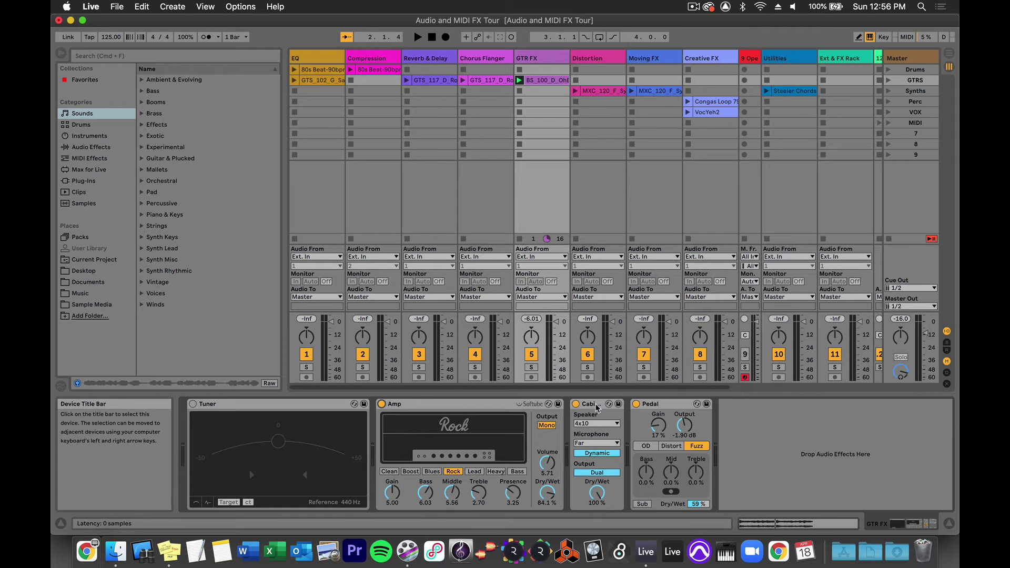
left_click_drag(591, 403, 380, 409)
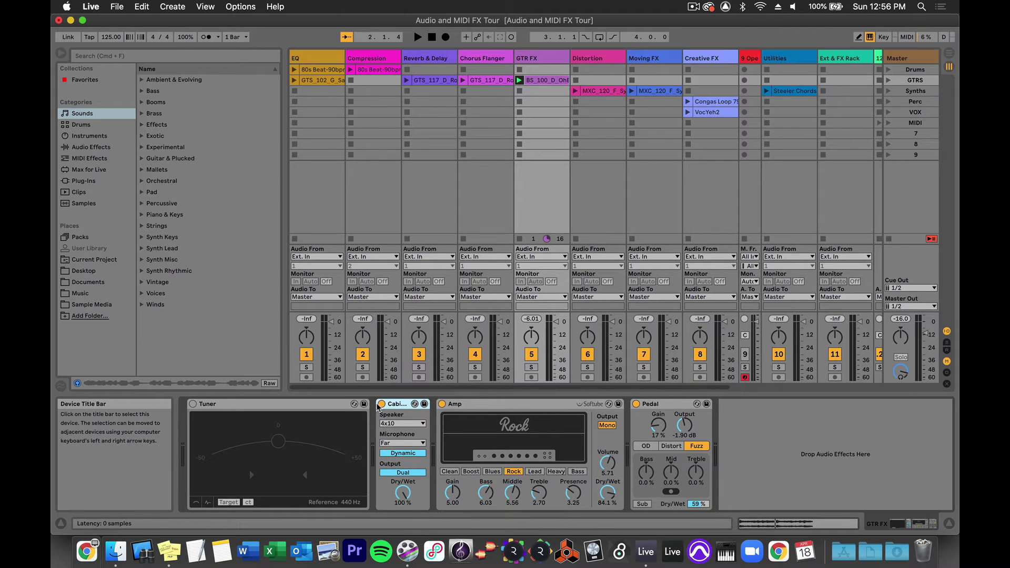
left_click(661, 407)
left_click_drag(661, 407, 445, 405)
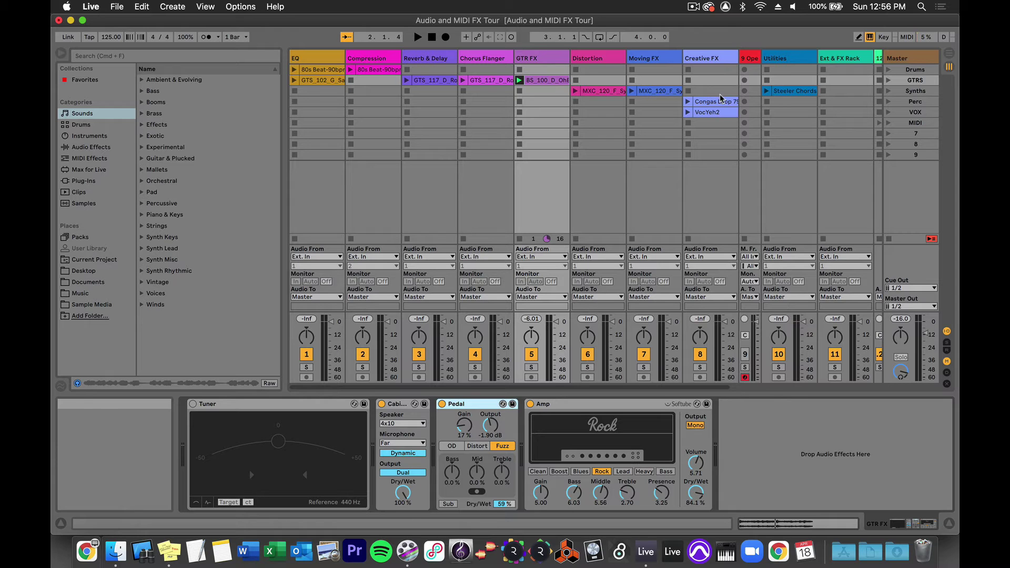
Stop the GTR FX track's clip and show the Distortion track's device chain
left_click(519, 89)
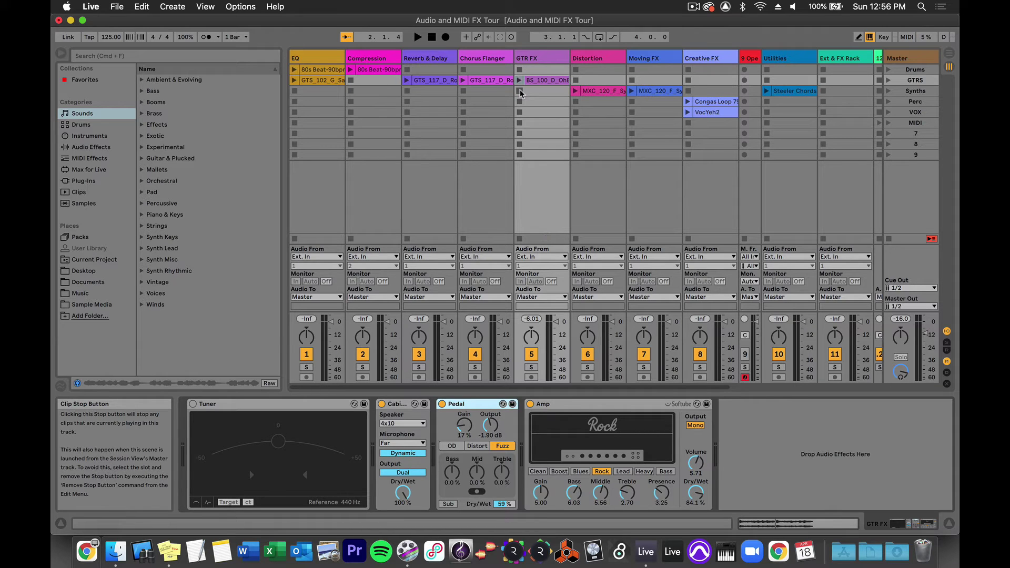
left_click(599, 60)
scroll(598, 59, "right", 3)
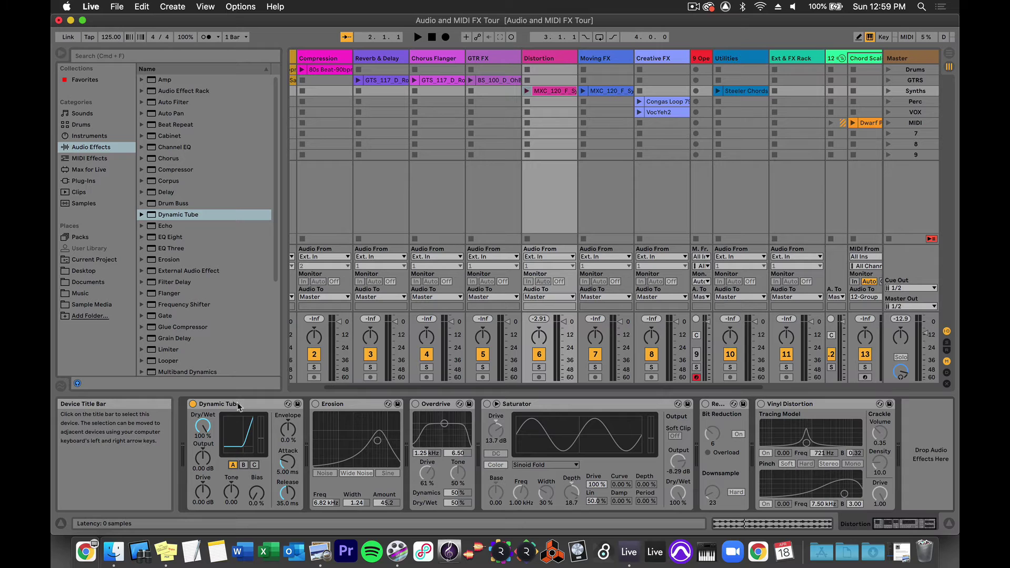
Select Dynamic Tube, try its tube mode B, and return it to mode A
left_click(238, 406)
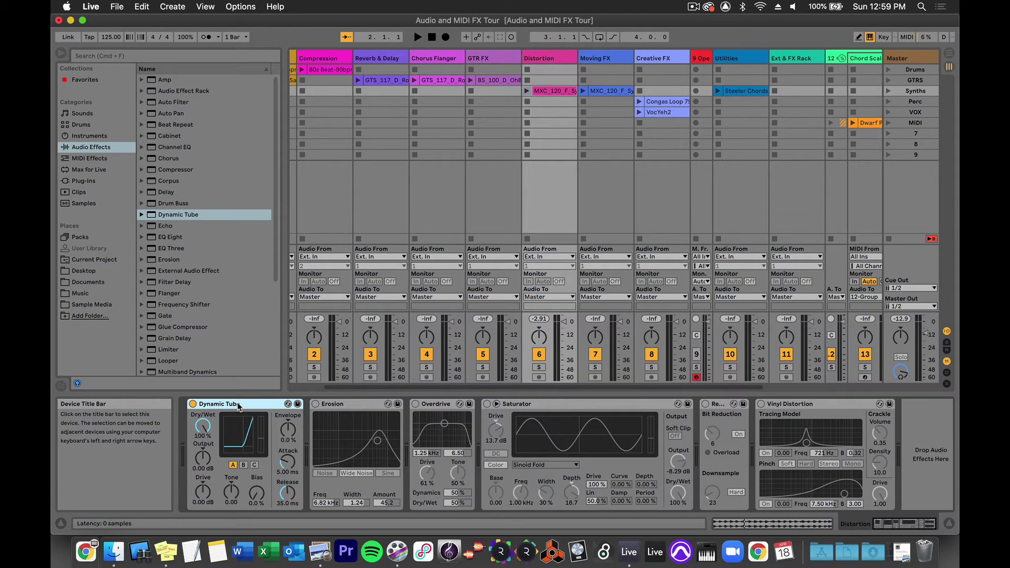
left_click(244, 465)
left_click(233, 465)
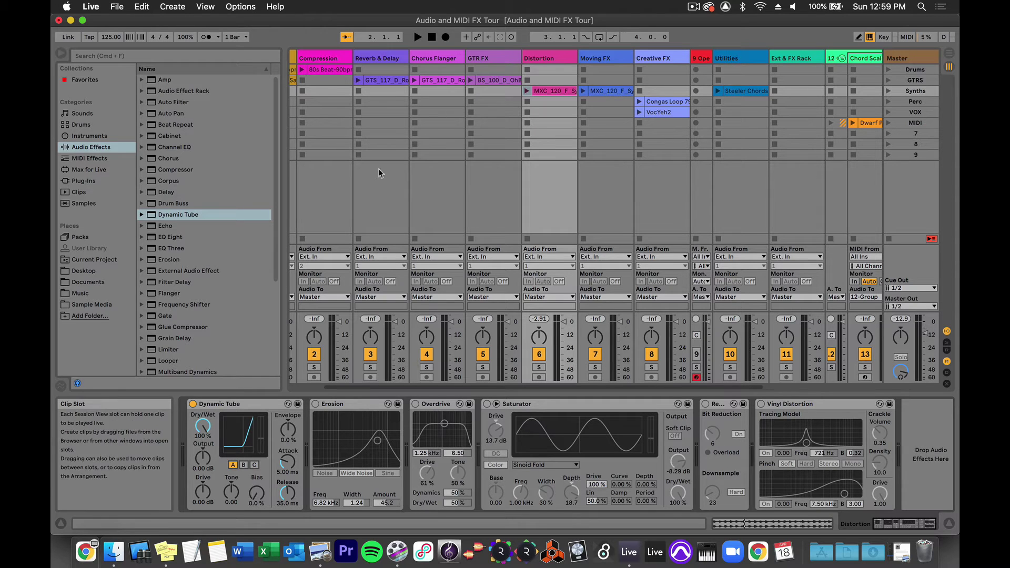
Play the Distortion track's clip dry with Dynamic Tube bypassed, and reactivate Dynamic Tube during playback
left_click(192, 404)
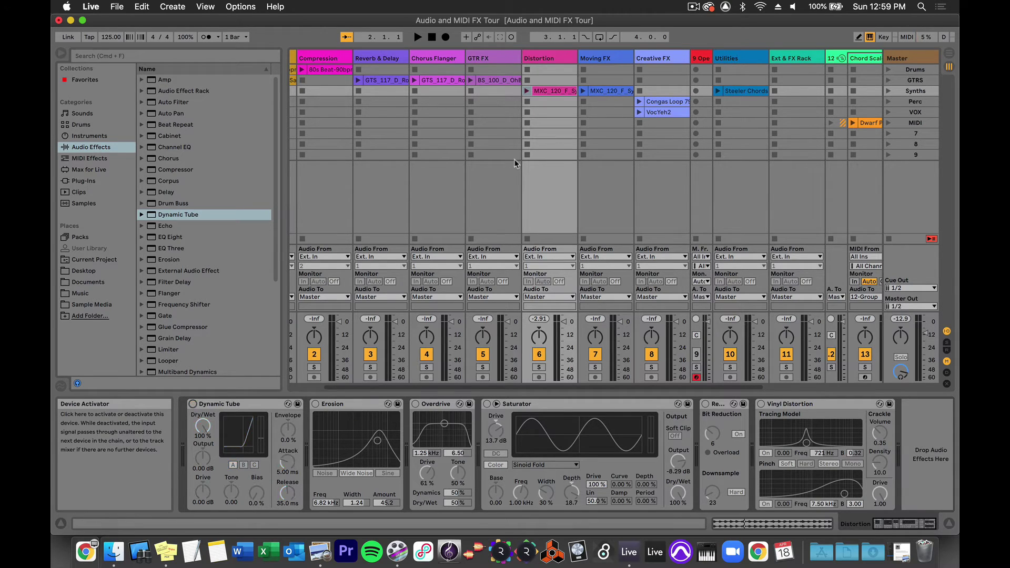
left_click(525, 91)
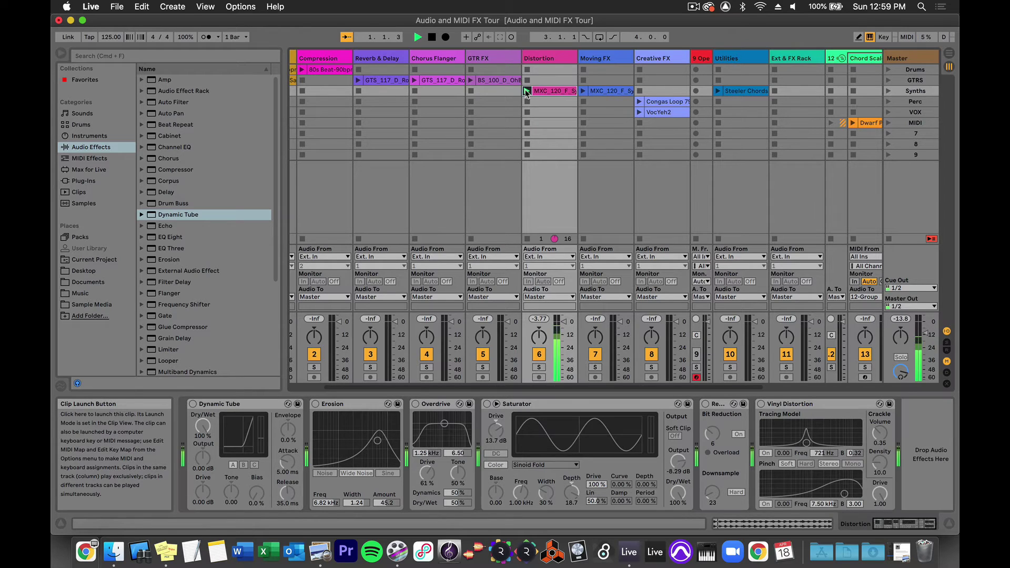
left_click(193, 405)
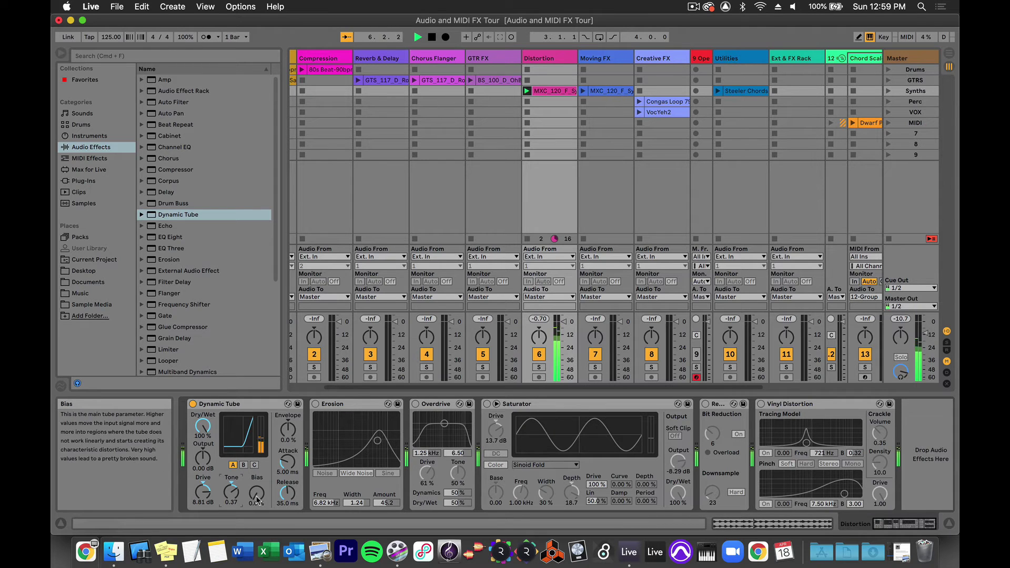
Raise Dynamic Tube's Bias to 63% and switch its tube mode through B to C
left_click_drag(257, 493, 257, 457)
left_click(243, 465)
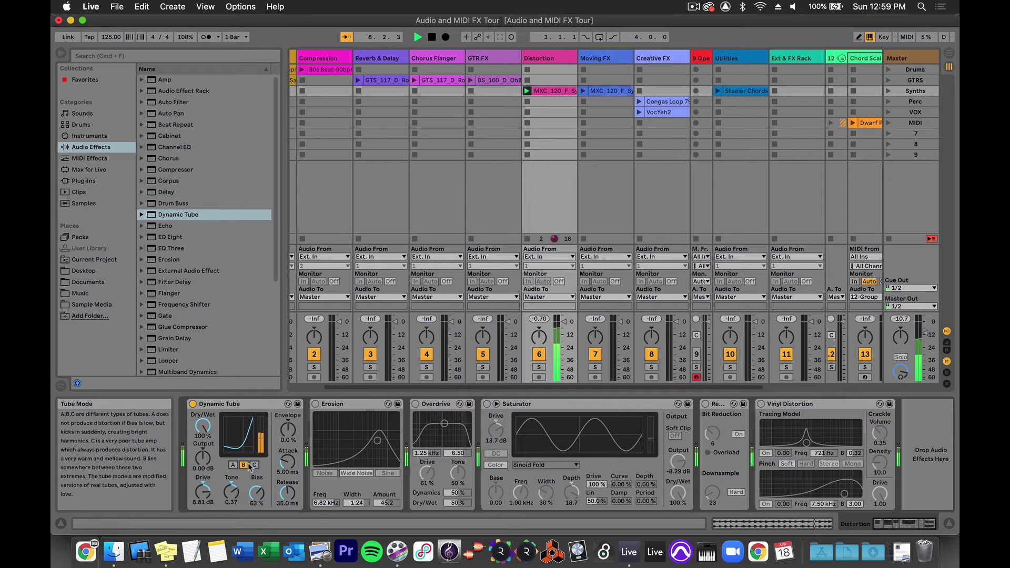
left_click(255, 465)
Raise Dynamic Tube's Drive to 12.1 dB, Tone to 0.70 and Bias to 94%, and stop playback
left_click(203, 492)
left_click_drag(203, 492, 258, 494)
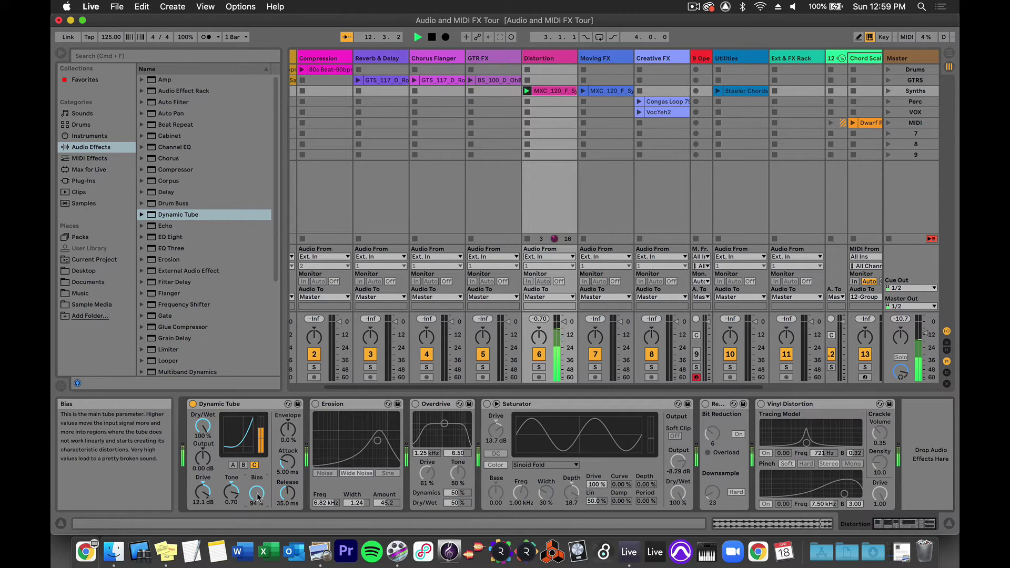
key("space")
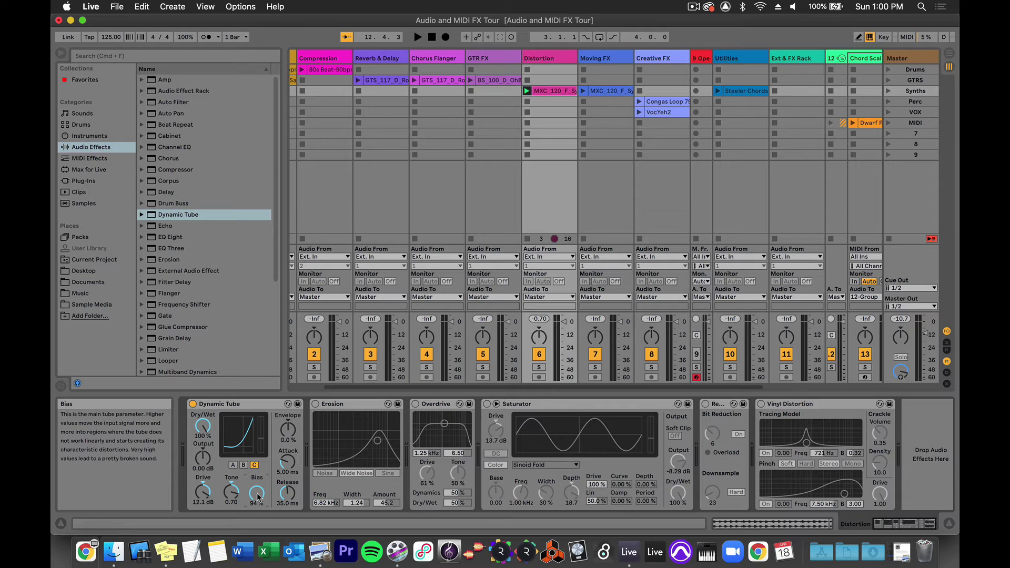
Activate Erosion in place of Dynamic Tube and audition it in Sine mode, ending at 7.47 kHz with Amount 77.4
left_click(192, 404)
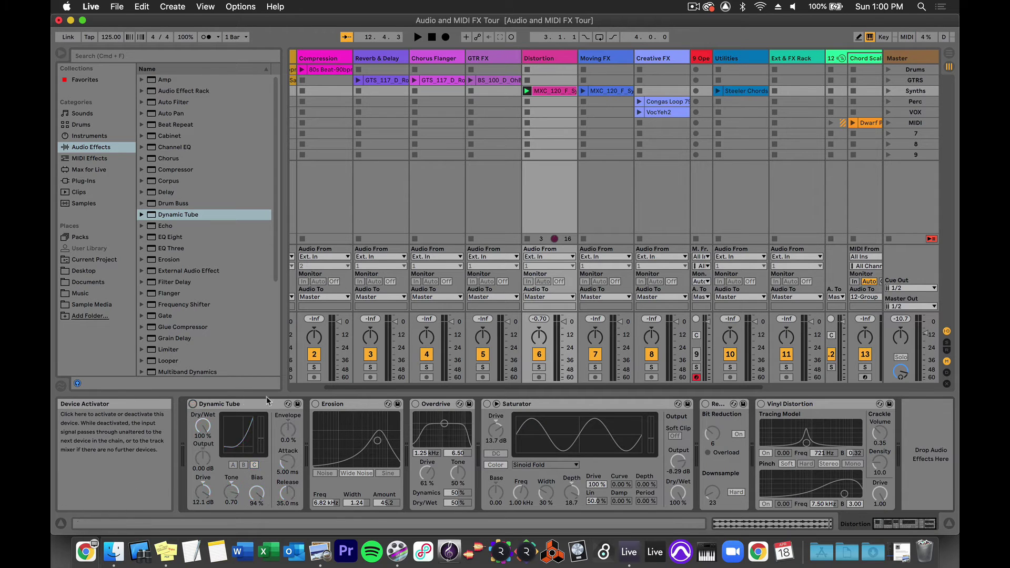
left_click(316, 404)
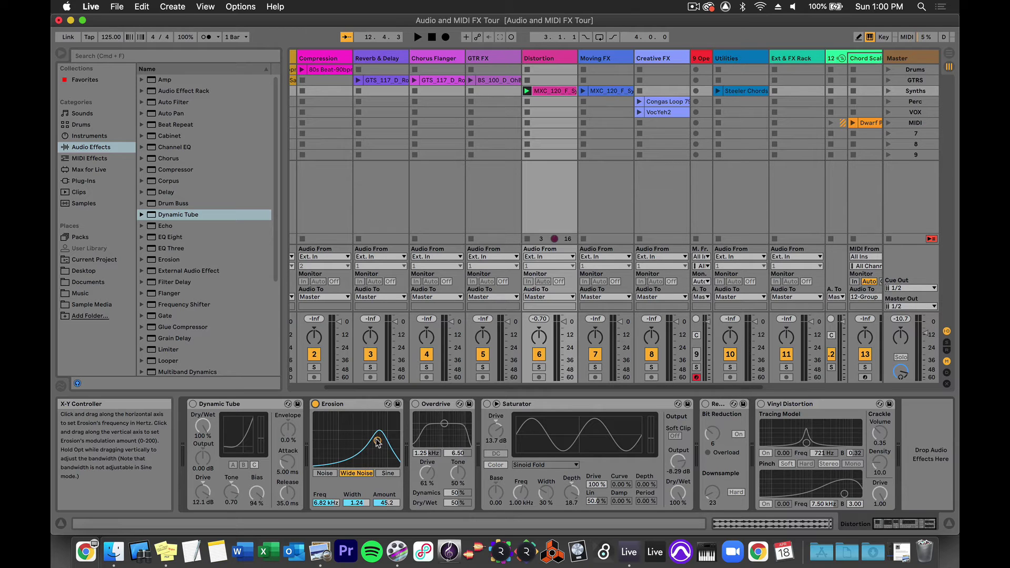
key("space")
left_click_drag(378, 441, 376, 467)
left_click(387, 473)
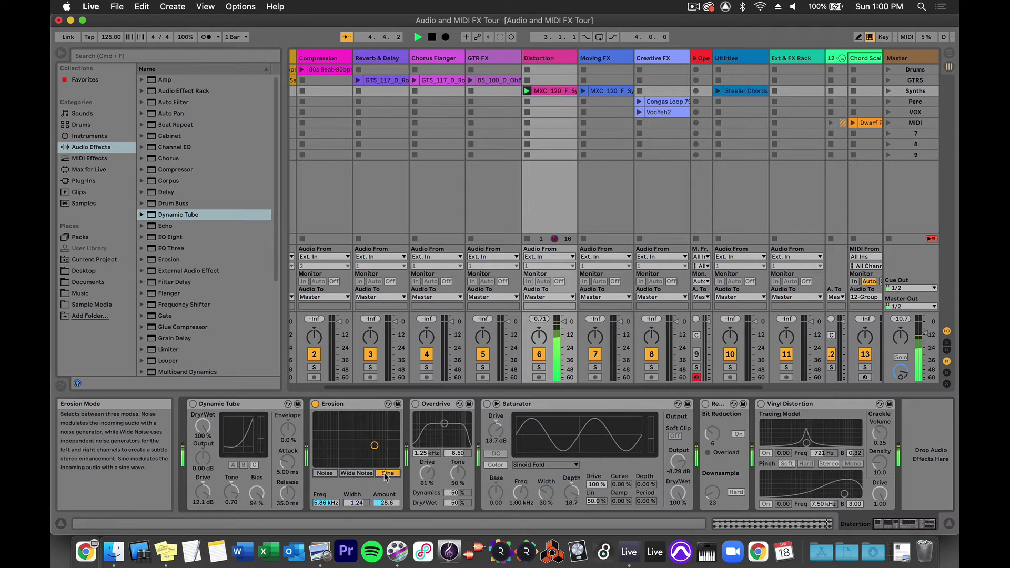
mouse_move(375, 447)
left_mouse_down()
mouse_move(386, 433)
mouse_move(353, 449)
mouse_move(380, 435)
left_mouse_up()
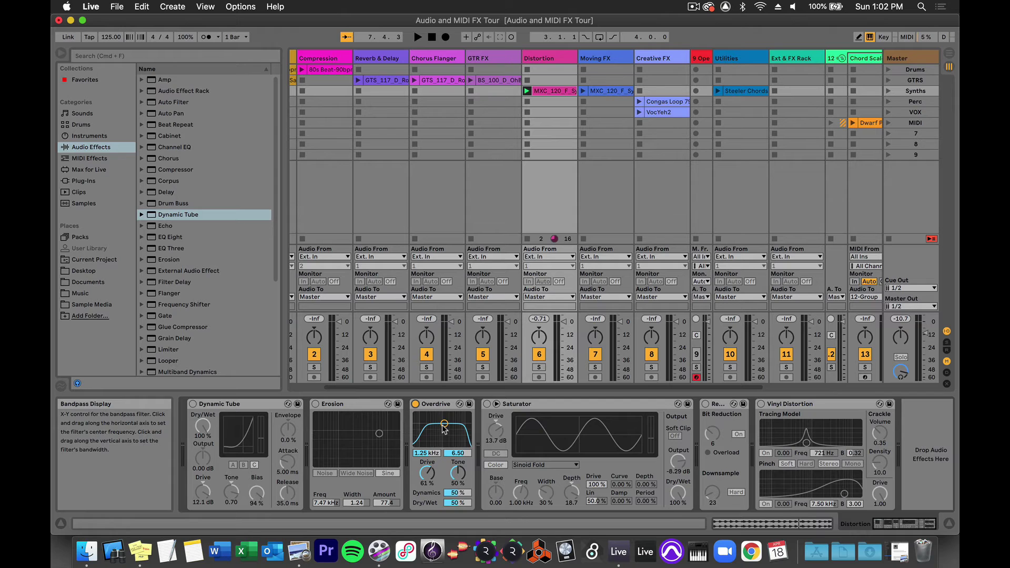
Audition Overdrive with its filter at 2.37 kHz and bandwidth 5.46, Drive 79%, Tone 31% and Dry/Wet 100%, and stop playback
left_click_drag(444, 425, 444, 424)
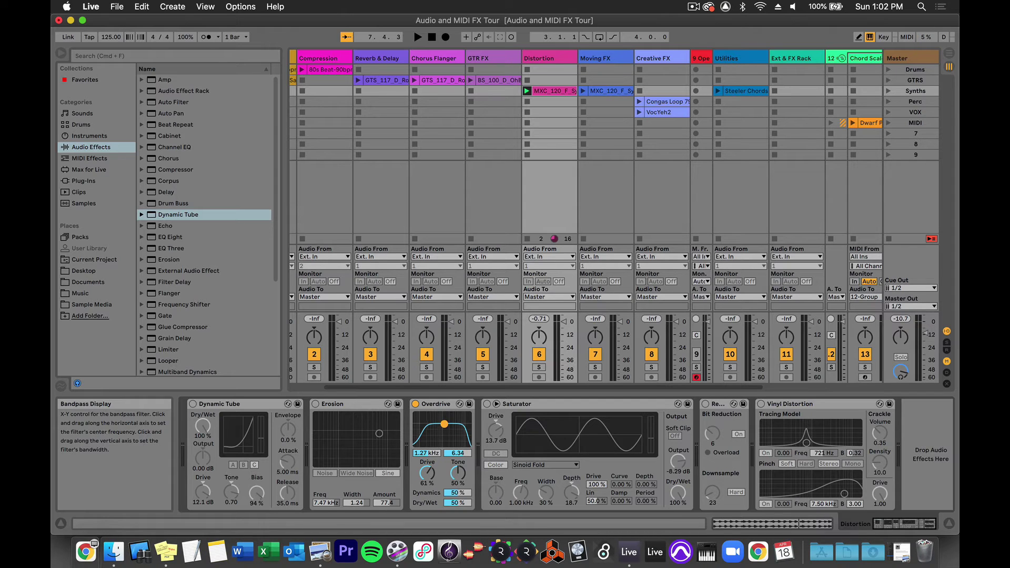
key("space")
left_click_drag(445, 424, 449, 427)
left_click_drag(428, 475, 427, 465)
mouse_move(458, 474)
left_mouse_down()
mouse_move(458, 458)
mouse_move(457, 495)
mouse_move(458, 479)
left_mouse_up()
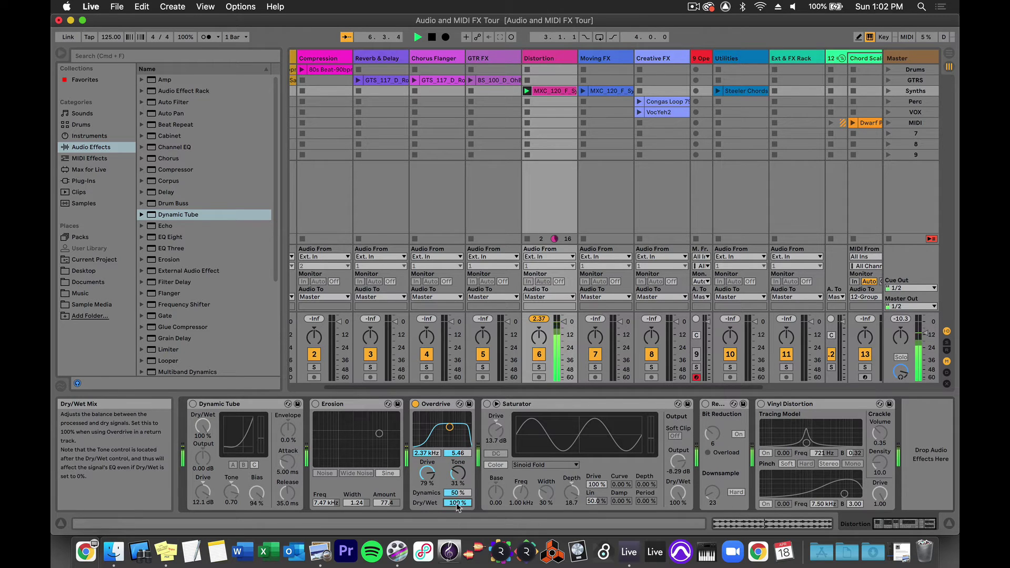
key("space")
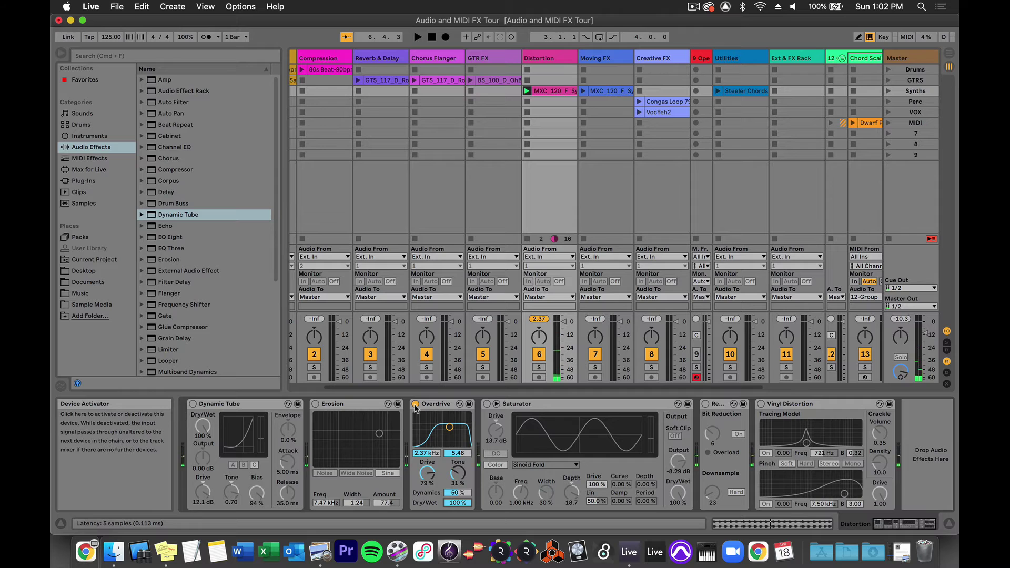
Turn off Overdrive, glance at the GTR FX track's devices, and activate Saturator on the Distortion track
left_click(415, 404)
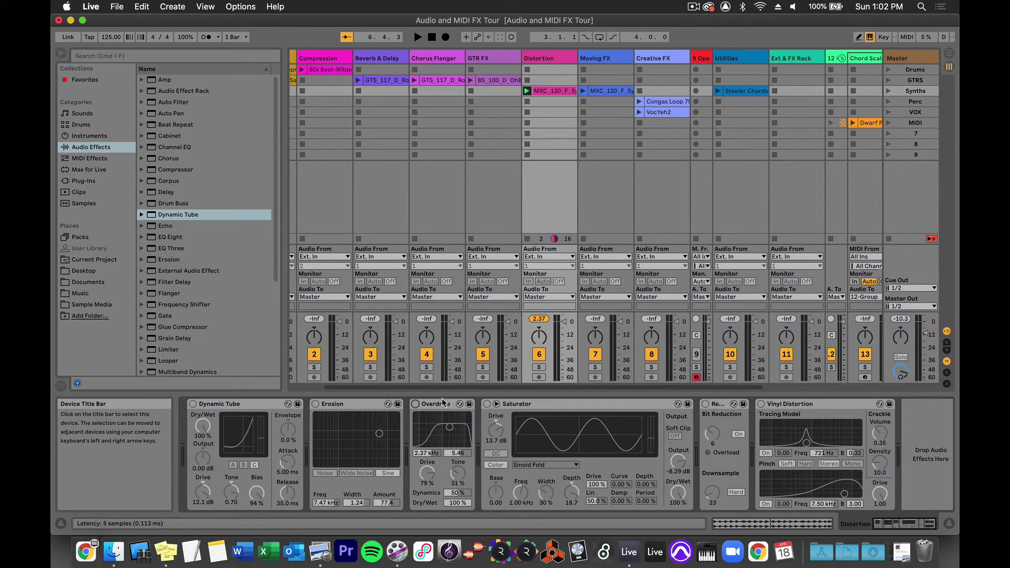
left_click(485, 55)
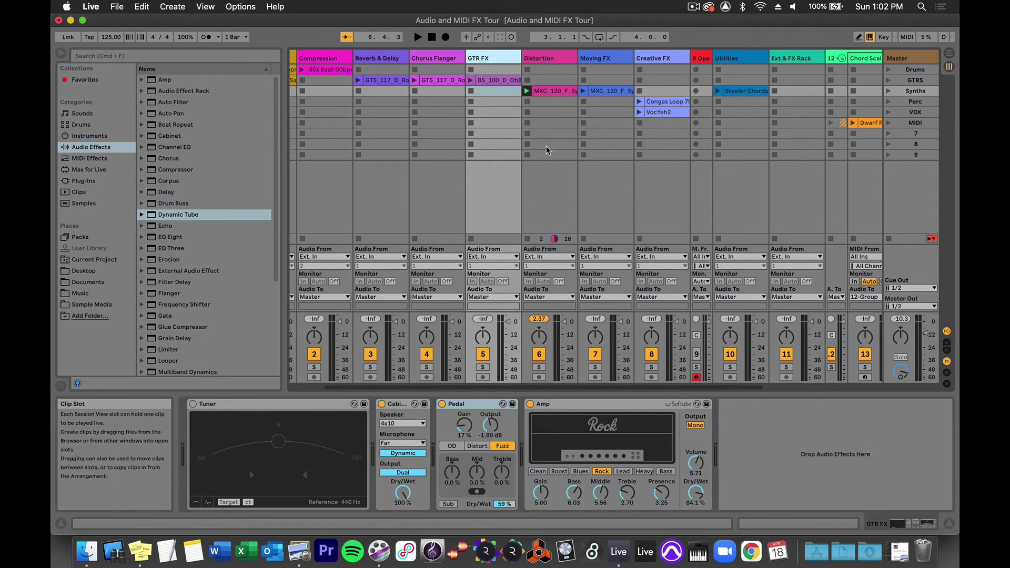
left_click(545, 58)
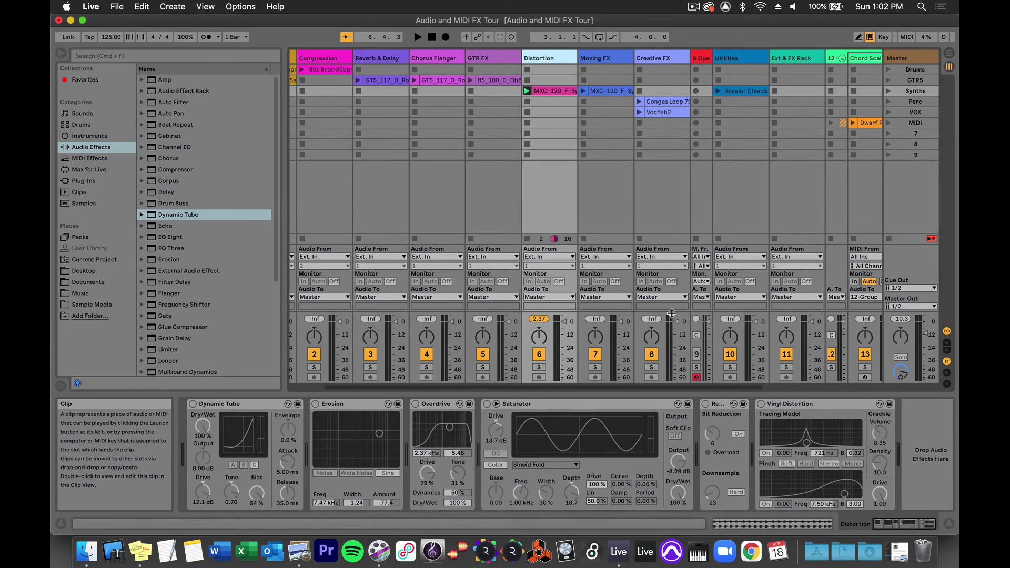
left_click(487, 404)
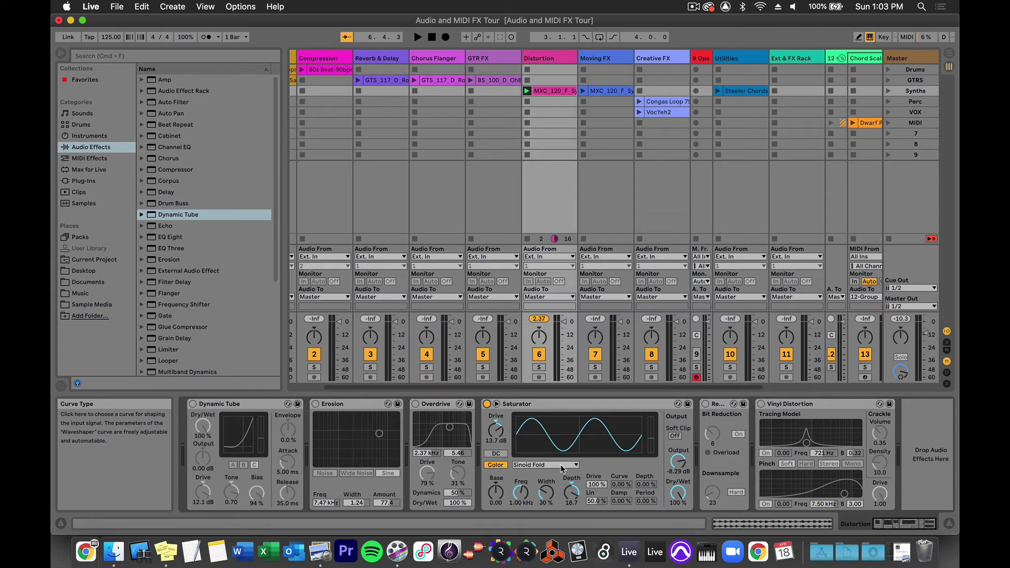
Start playback and set Saturator's main Drive to 16.0 dB, color Freq to 231 Hz, Width to 66%, Depth to 5.71 and waveshaper Drive to 68.8%
key("space")
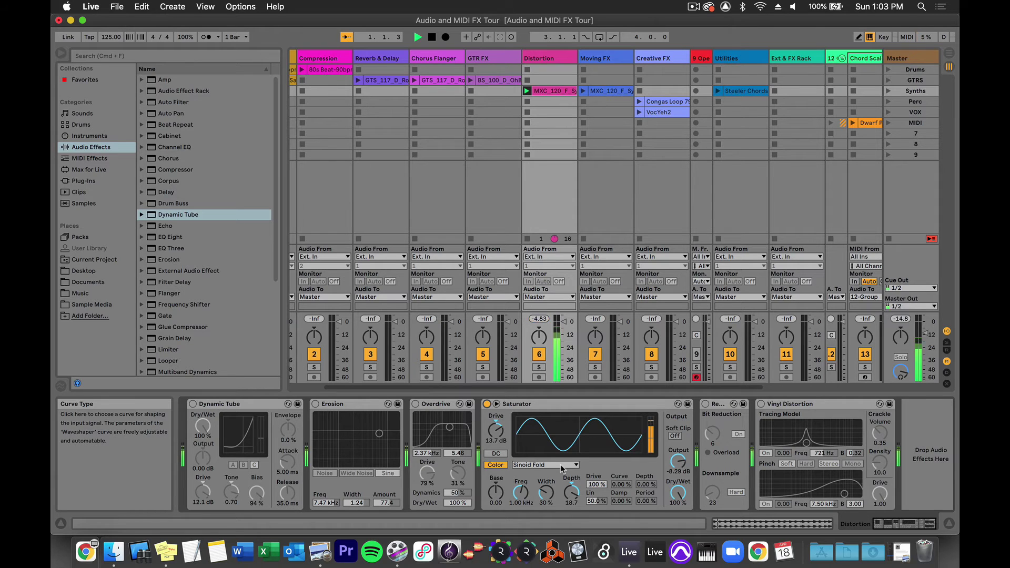
left_click_drag(496, 430, 496, 421)
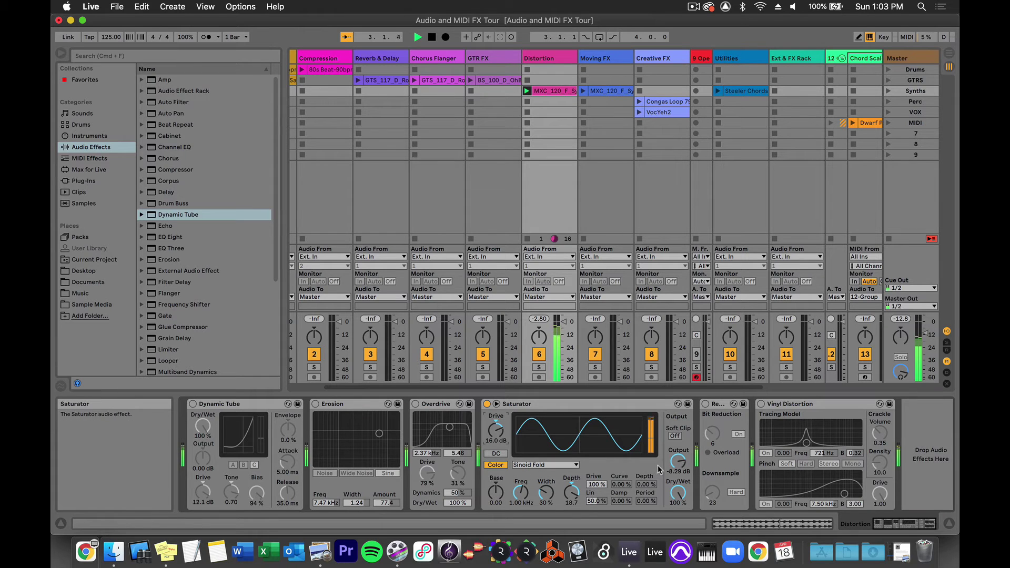
left_click_drag(524, 492, 596, 497)
Audition Saturator's Soft Sine curve with color Freq at 1.87 kHz, stop playback, and switch the curve to Analog Clip
left_click(544, 465)
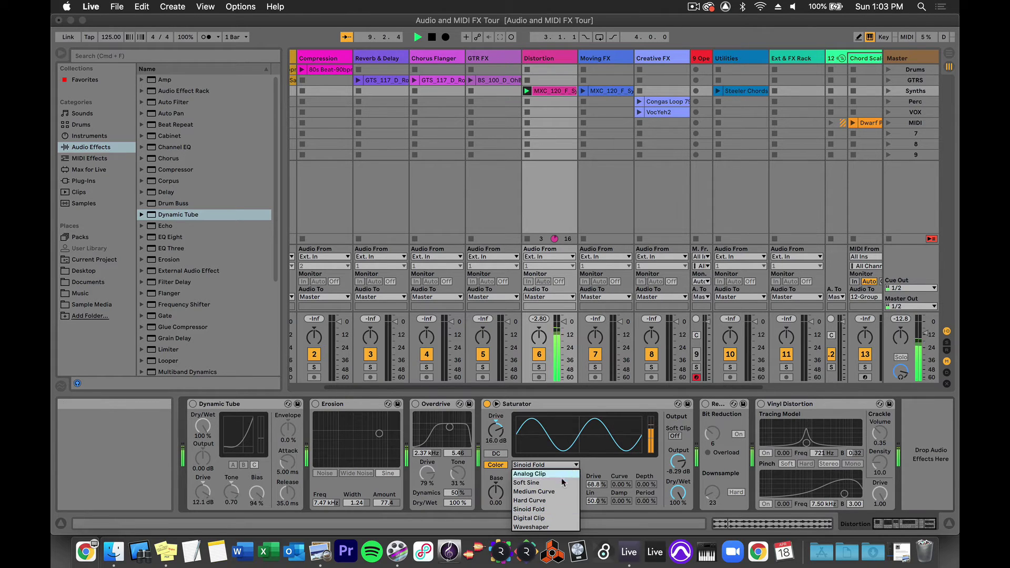
left_click(563, 482)
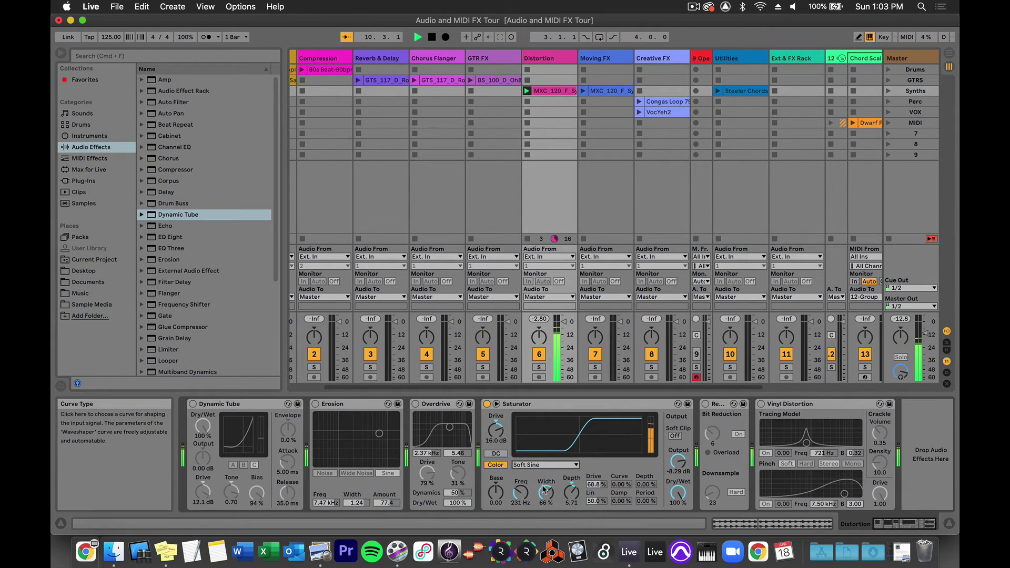
left_click_drag(520, 492, 518, 480)
key("space")
key("Up")
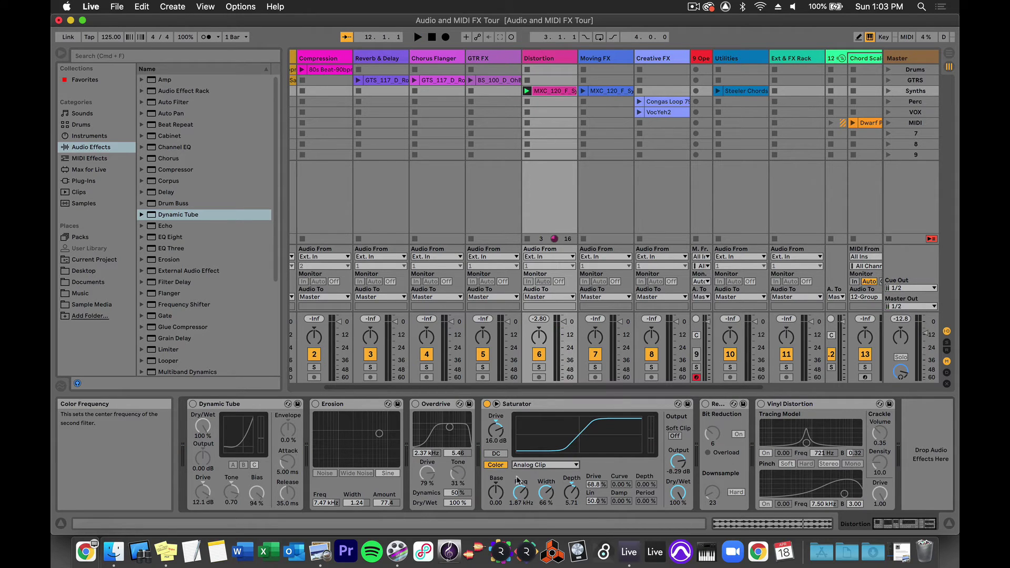
Switch Saturator's curve type to Medium Curve and back to Sinoid Fold
left_click(563, 465)
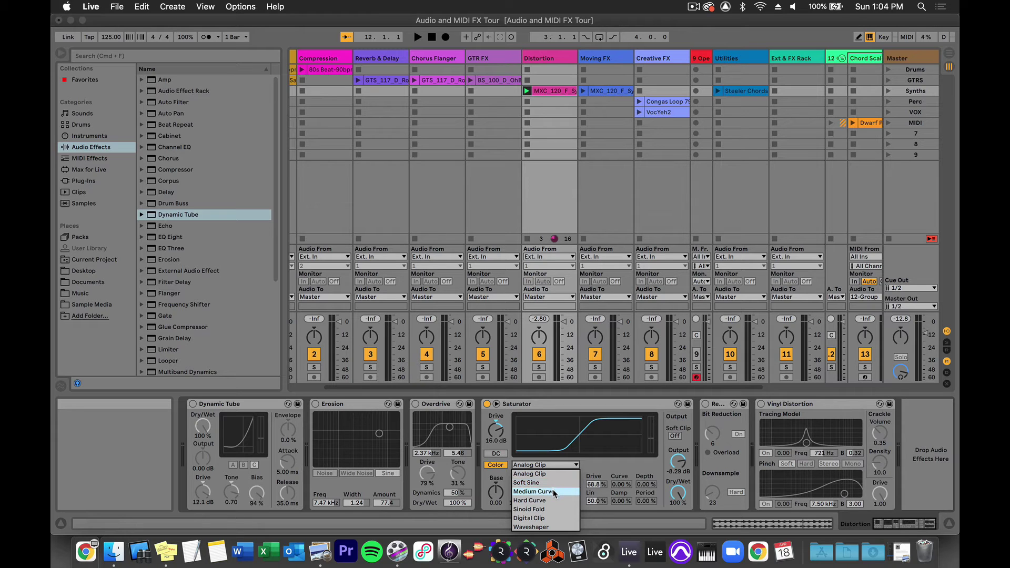
left_click(554, 491)
left_click(547, 465)
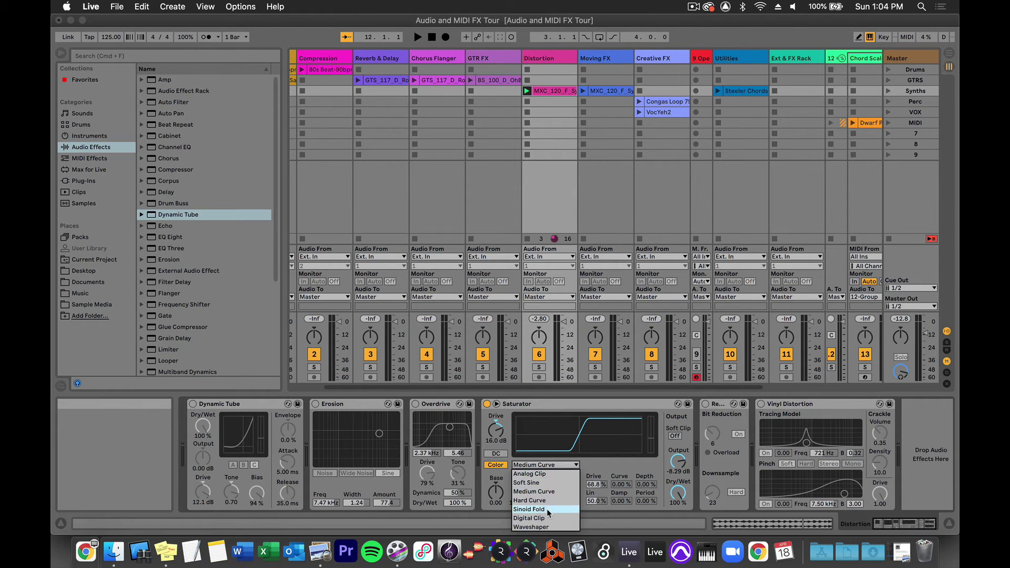
left_click(547, 510)
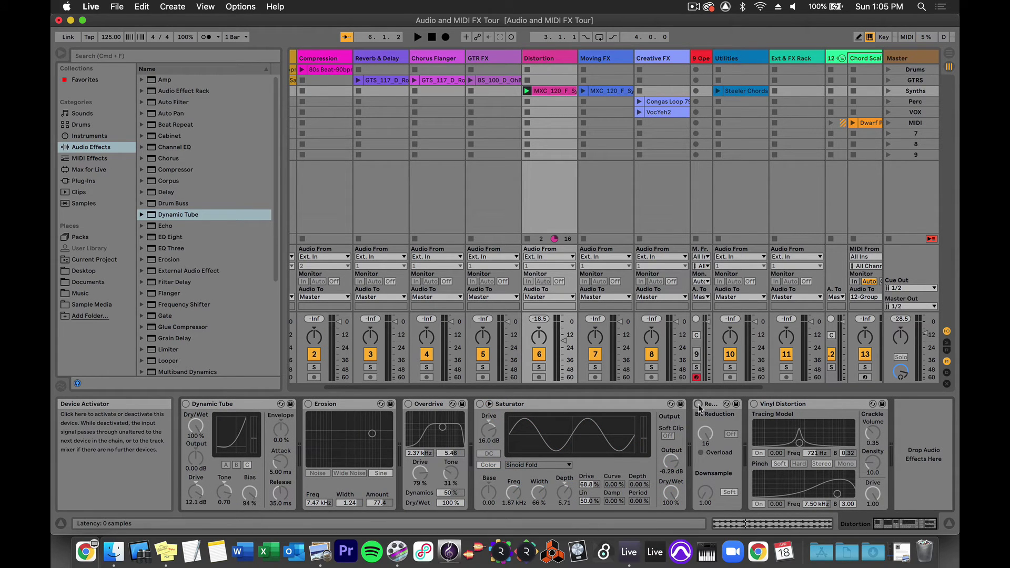
Activate Redux, start playback with Bit Reduction on, and raise the Distortion track's volume
left_click(698, 404)
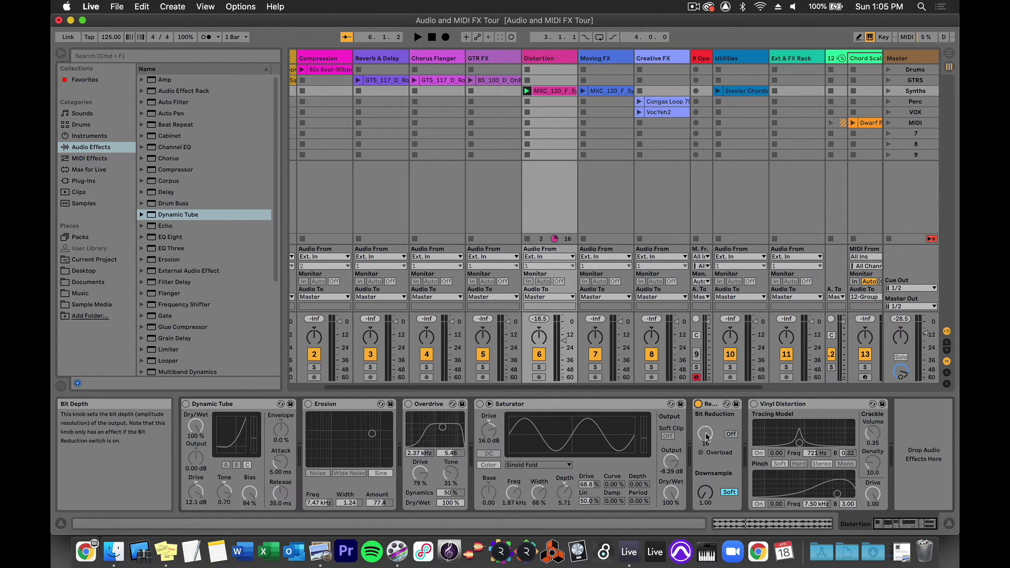
key("space")
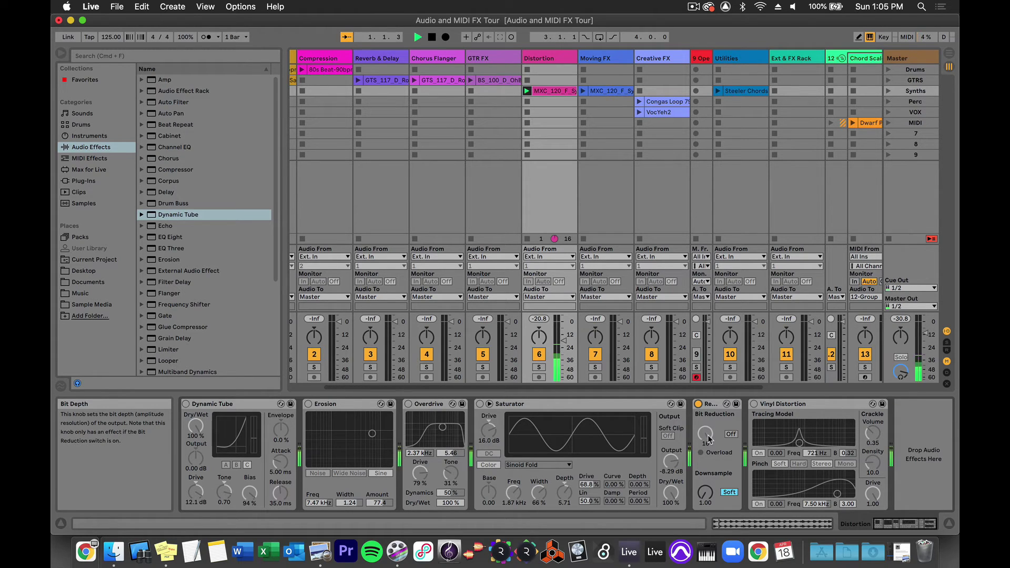
left_click(731, 434)
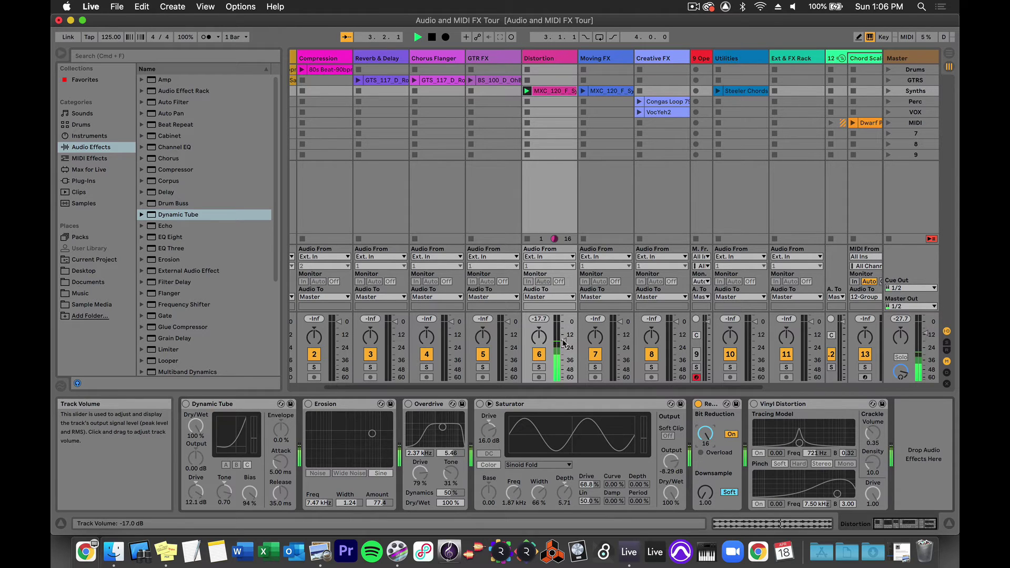
left_click_drag(563, 341, 564, 335)
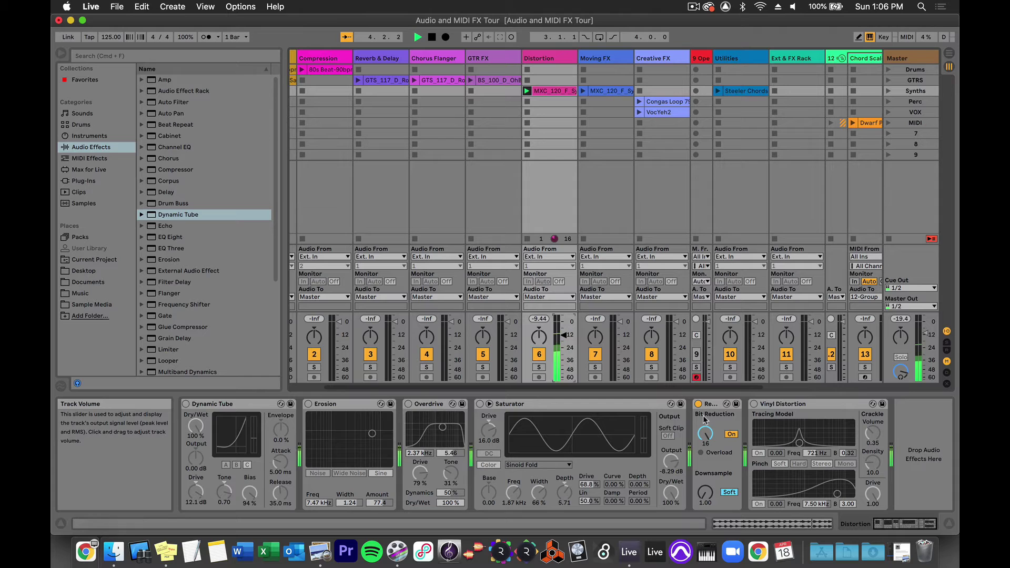
Lower Redux's bit depth to 3, stop playback, and turn off Bit Reduction
left_click_drag(705, 434, 705, 443)
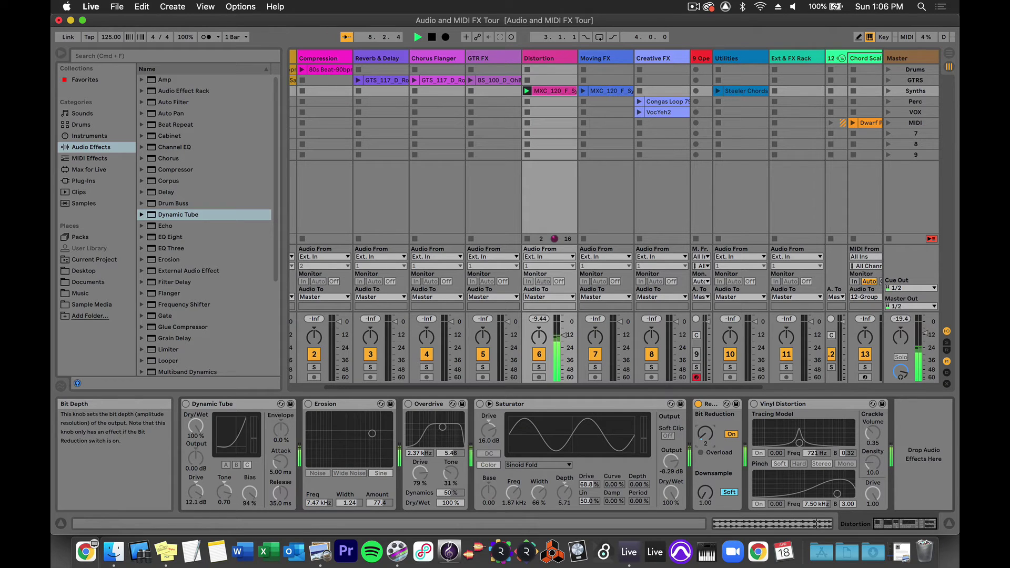
key("space")
left_click(731, 434)
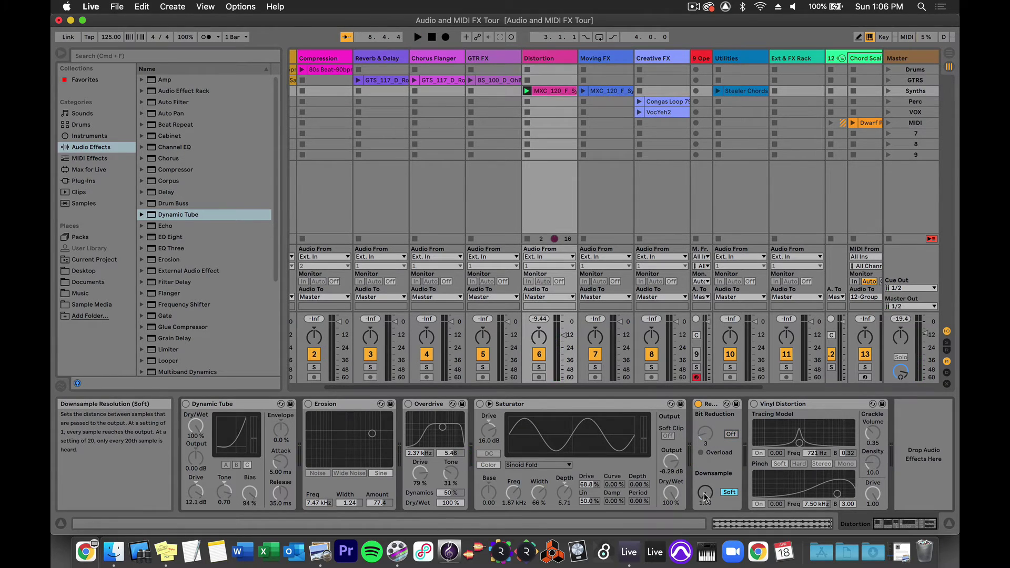
Audition Redux's soft Downsample up to 15.6 and settle on 14.9, stop playback, and deactivate Redux
key("space")
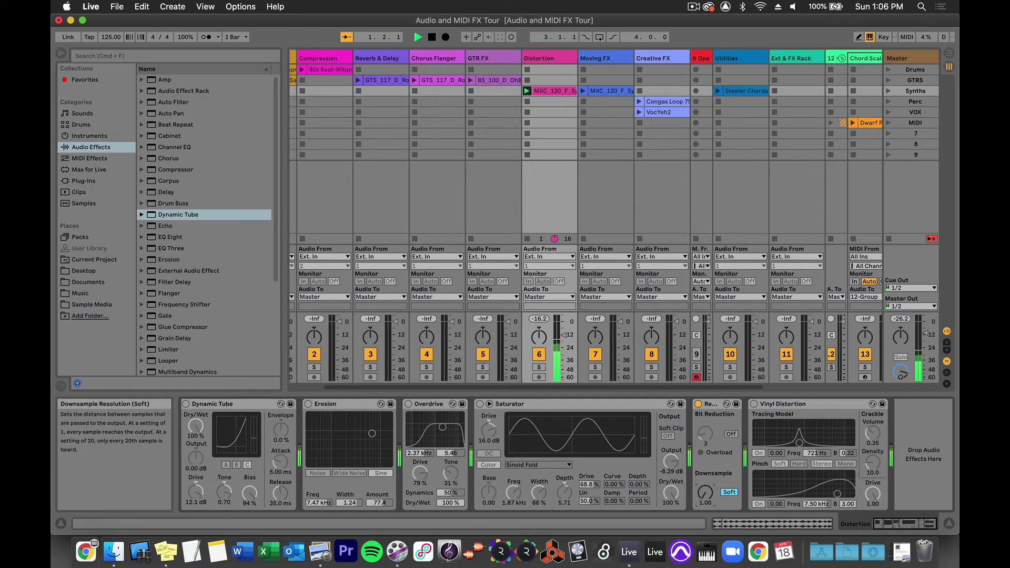
left_click_drag(705, 492, 705, 481)
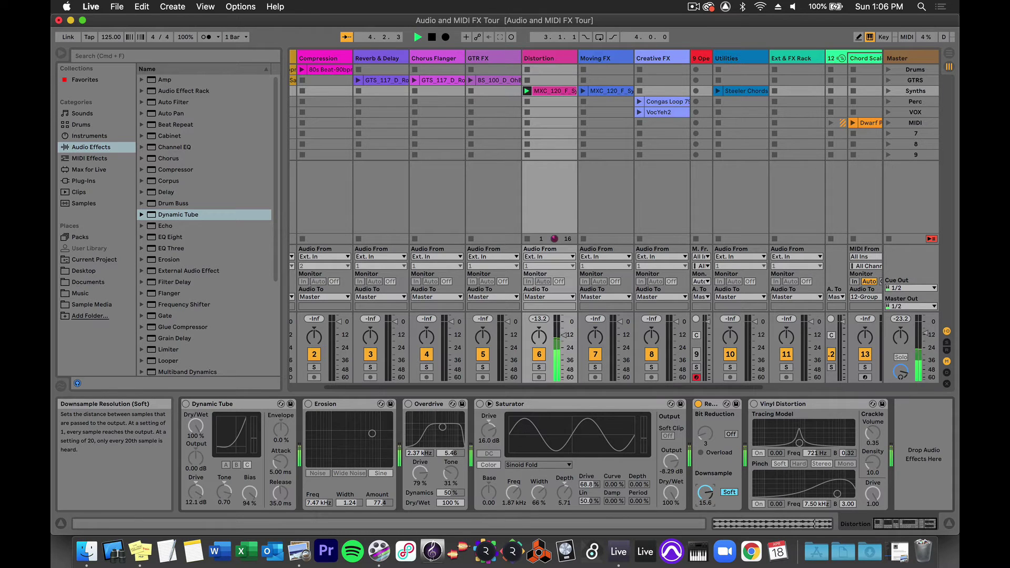
left_click_drag(705, 491, 705, 497)
key("space")
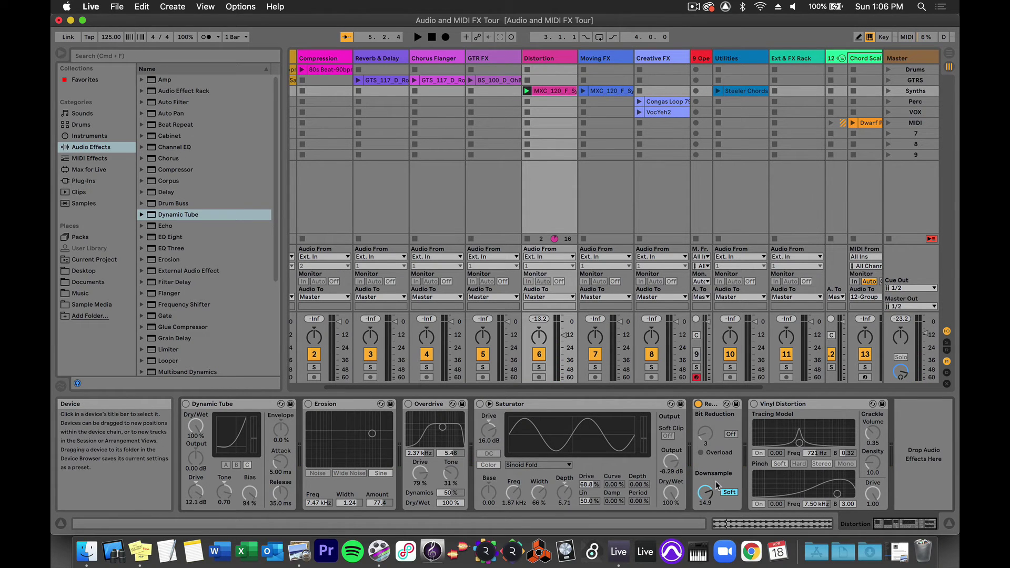
left_click(698, 404)
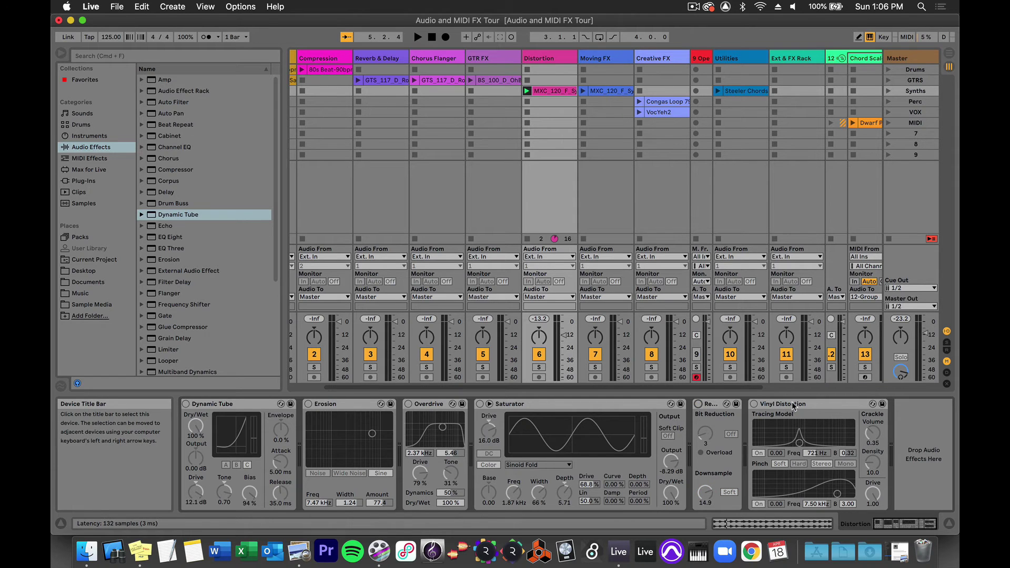
Activate Vinyl Distortion, set Crackle Volume to 0.62 and Density to 14.7, and adjust the Distortion track's volume
left_click(756, 405)
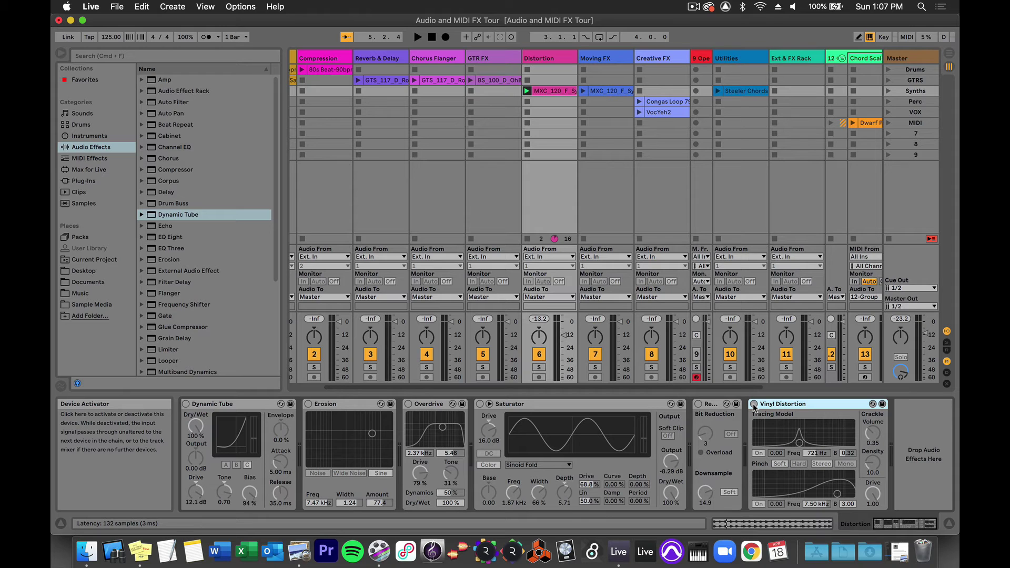
left_click(753, 404)
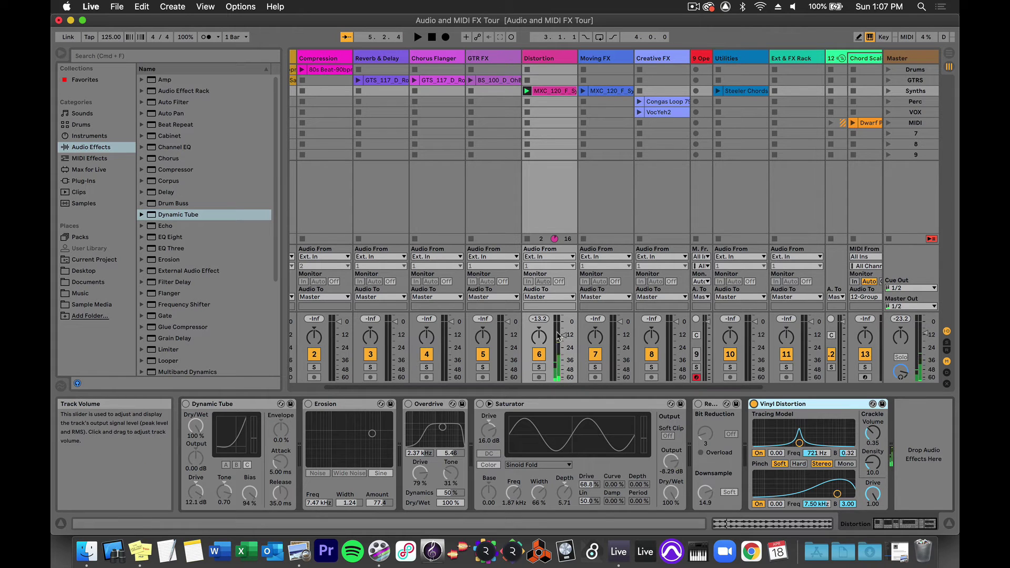
left_click_drag(567, 337, 565, 325)
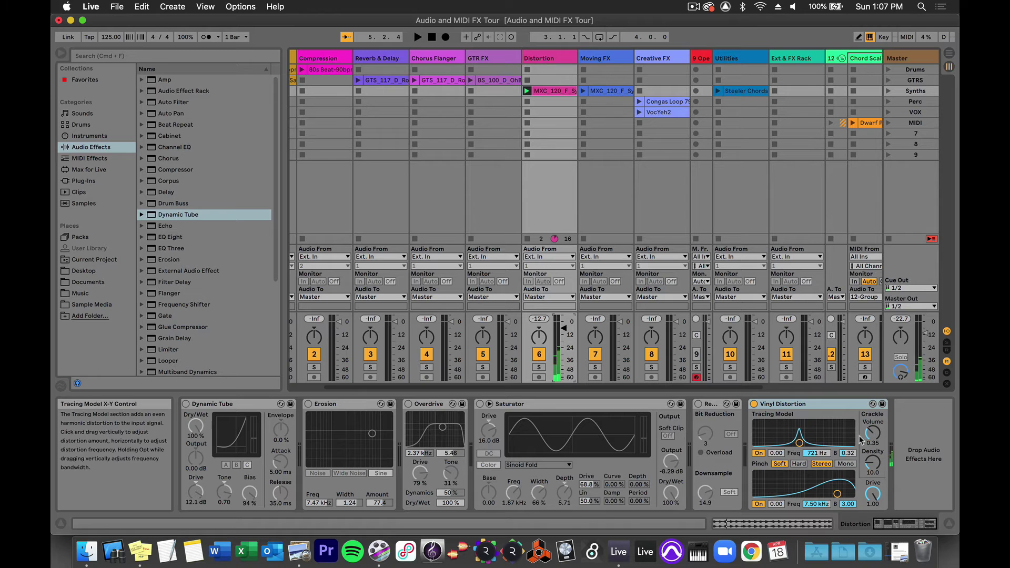
left_click_drag(872, 433, 872, 416)
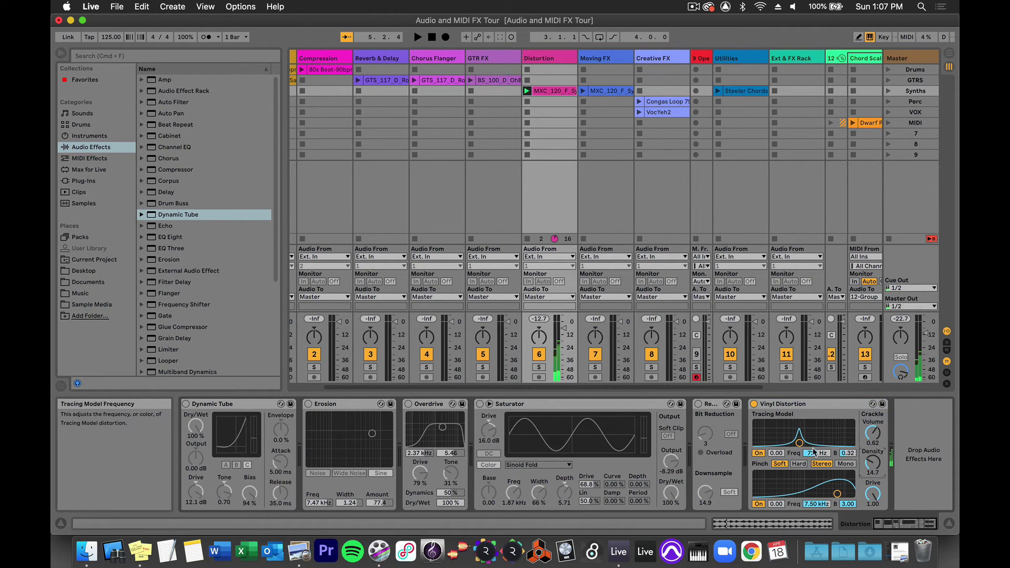
left_click_drag(564, 330, 564, 334)
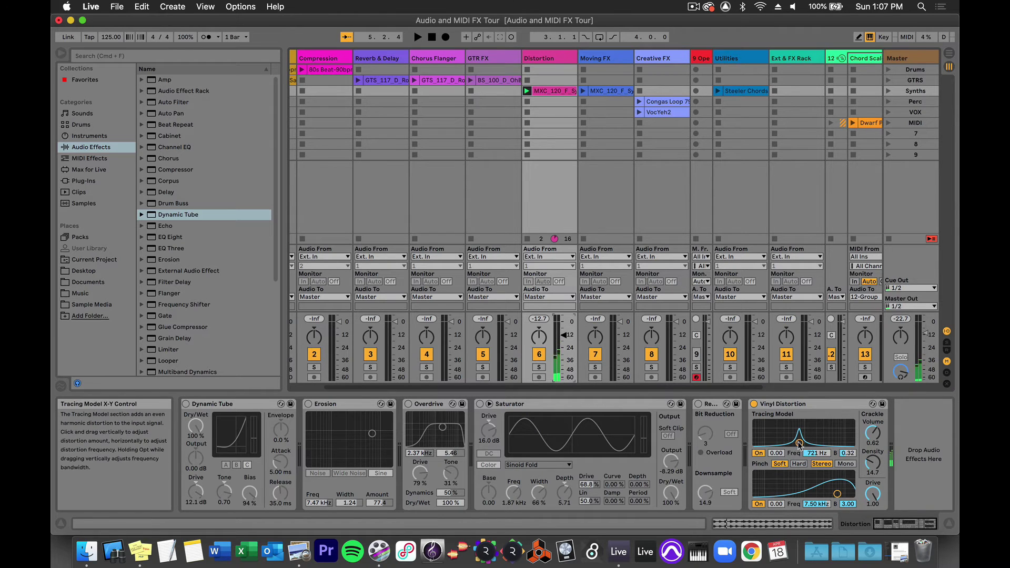
Audition Vinyl Distortion with Tracing Model at 0.03, 5.59 kHz and Pinch at 0.32, 1.12 kHz, then stop playback and deactivate the device
key("space")
mouse_move(799, 443)
left_mouse_down()
mouse_move(826, 443)
mouse_move(835, 492)
mouse_move(806, 487)
left_mouse_up()
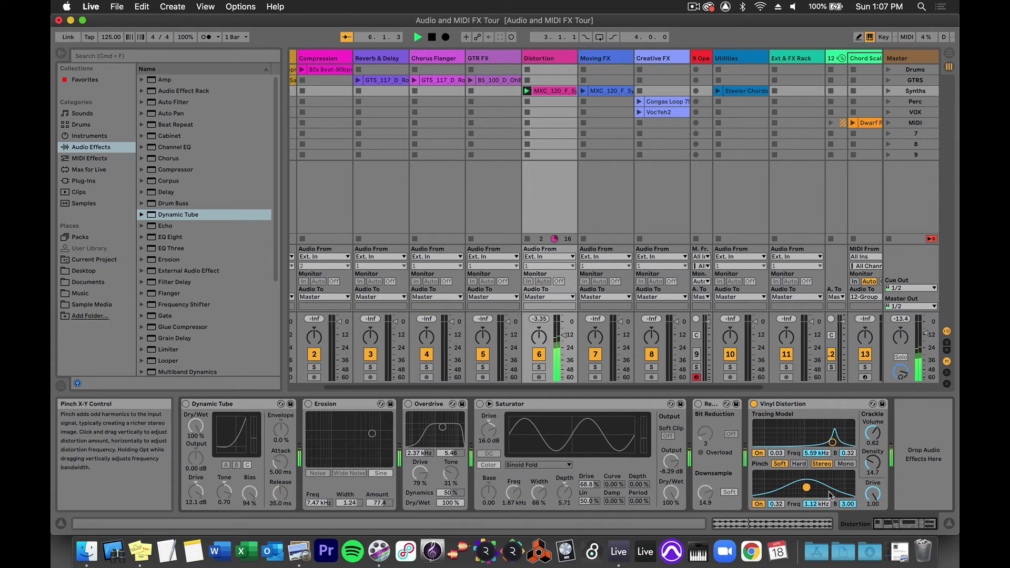
key("space")
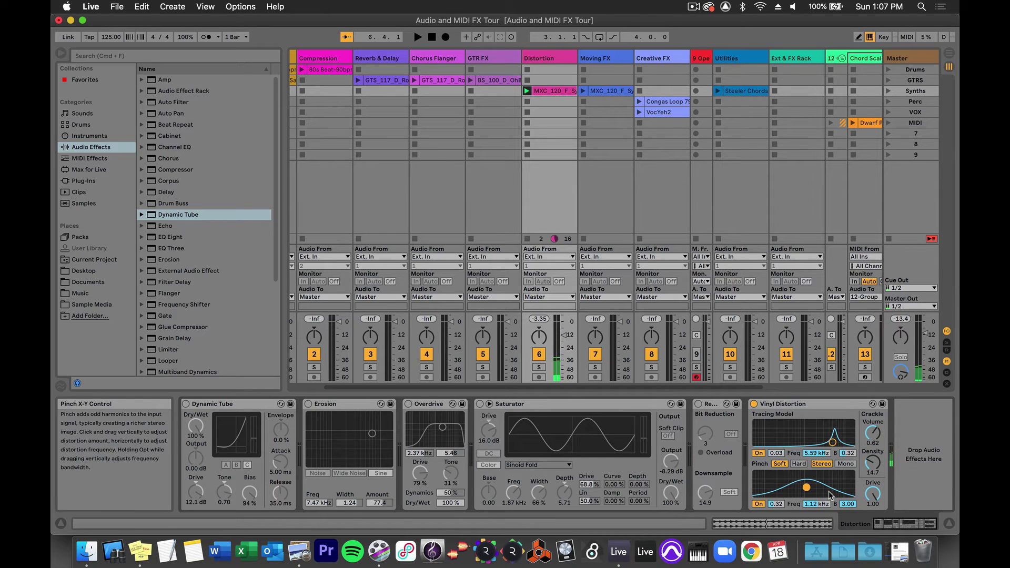
left_click(754, 404)
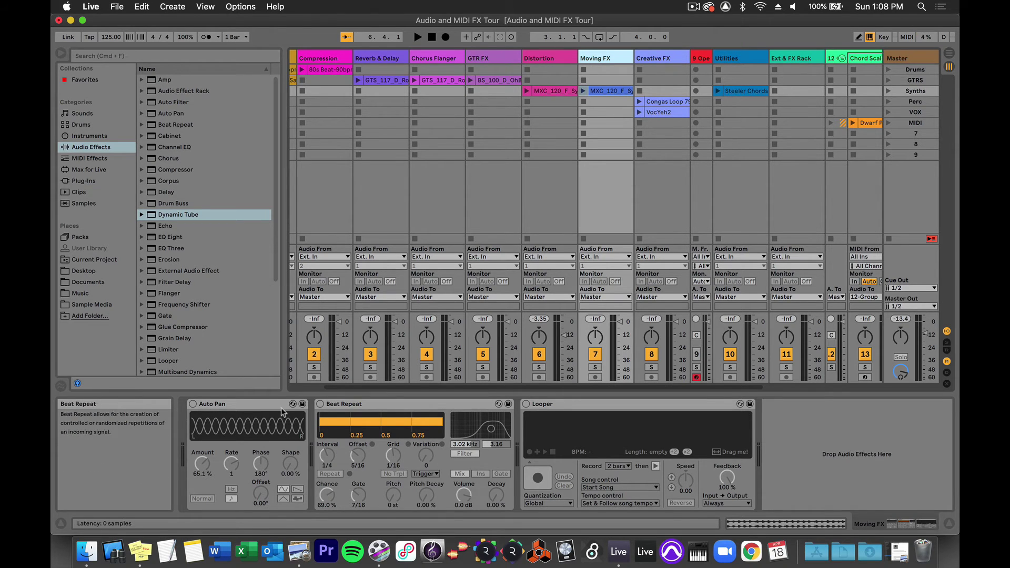
Activate Auto Pan on the Moving FX track and set Amount to 69.8%, Rate to 3 and Shape to 13.5%
left_click(194, 405)
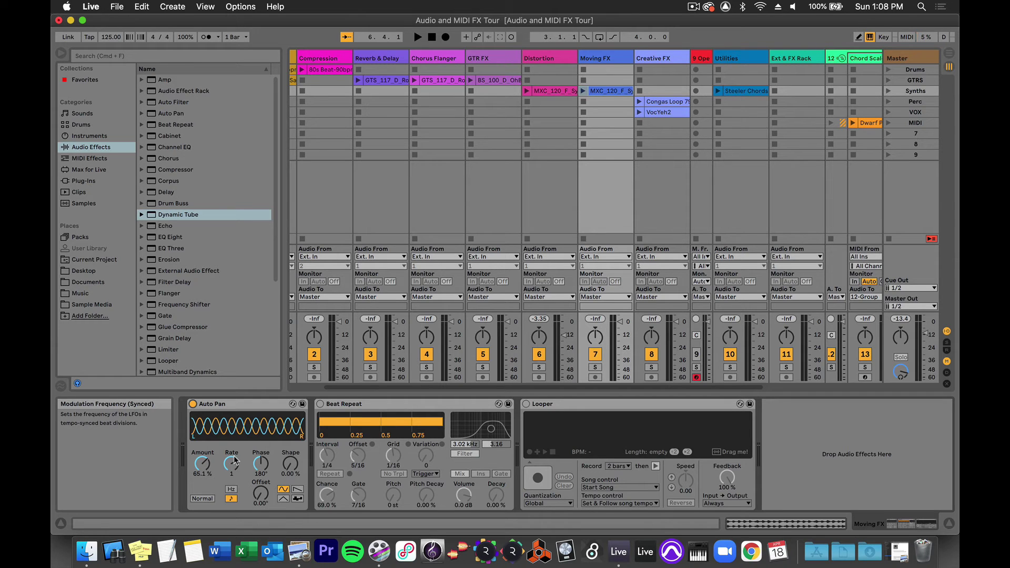
left_click_drag(202, 463, 231, 456)
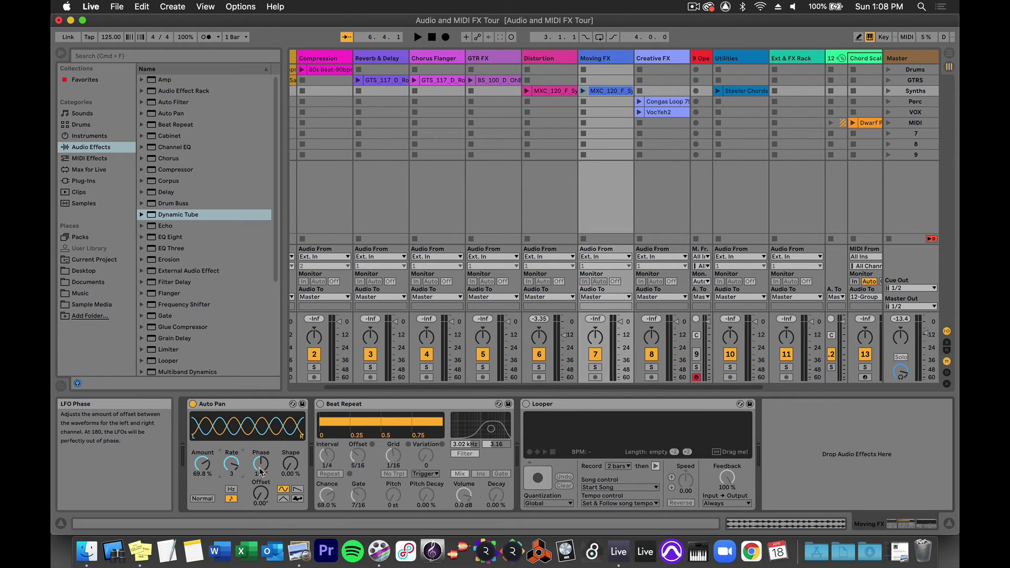
left_click_drag(290, 463, 290, 460)
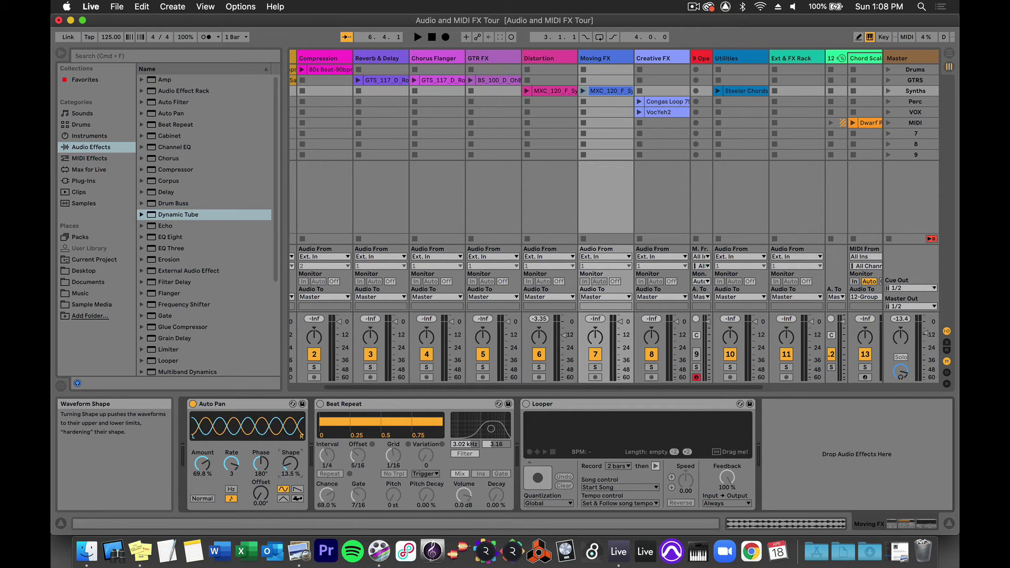
Switch Auto Pan's LFO through the sawtooth and triangle waveforms and back to sine
left_click(296, 489)
left_click(283, 494)
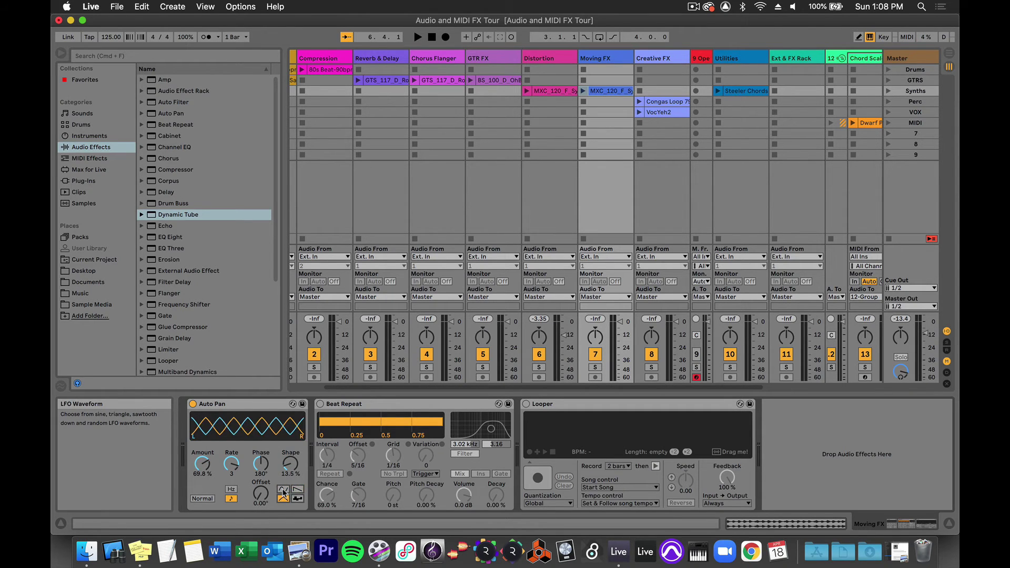
left_click(283, 491)
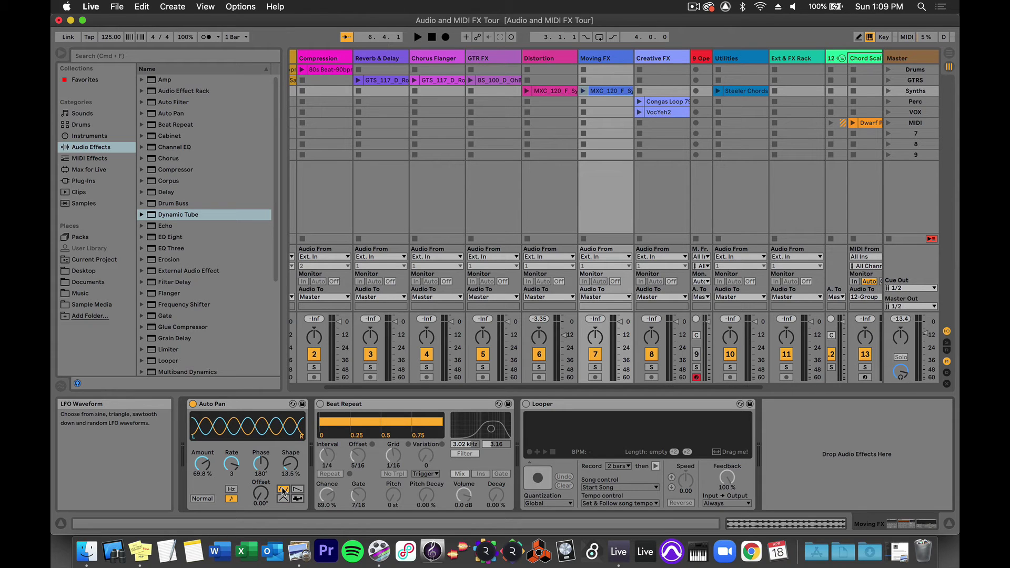
Audition Auto Pan on the Moving FX track's synth clip with Rate set to 1/2, and deactivate the device
key("space")
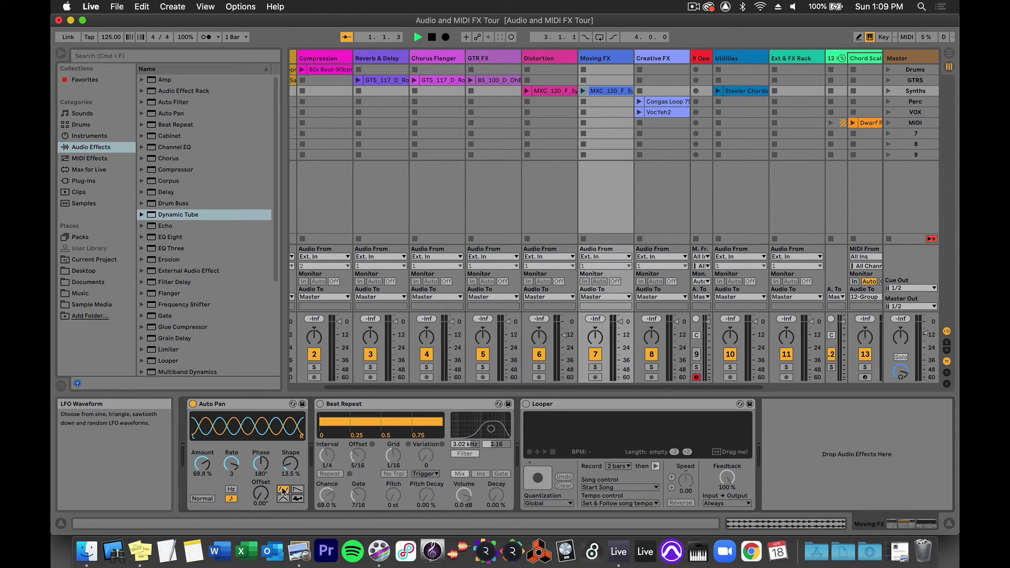
left_click(583, 90)
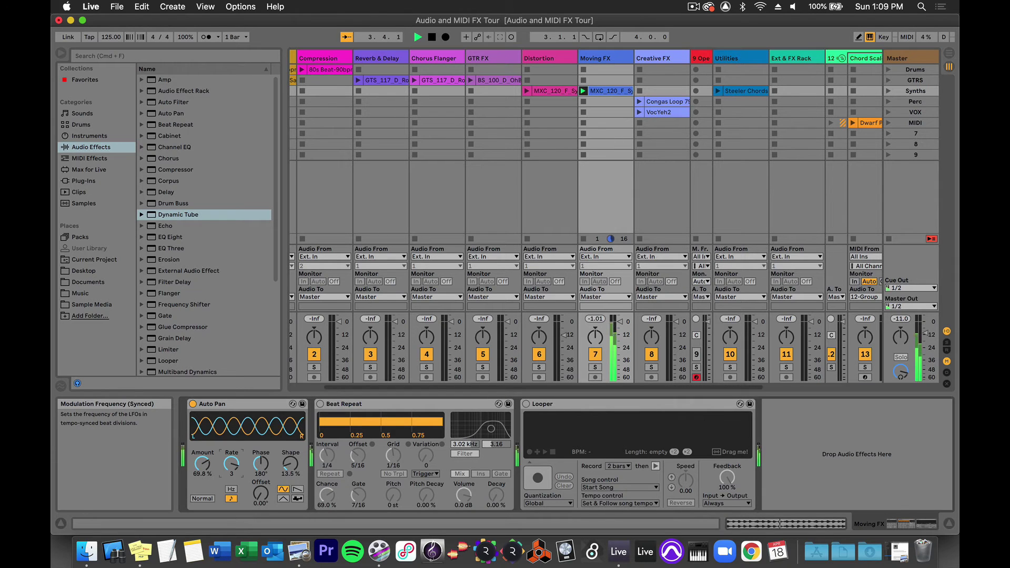
left_click_drag(231, 463, 231, 477)
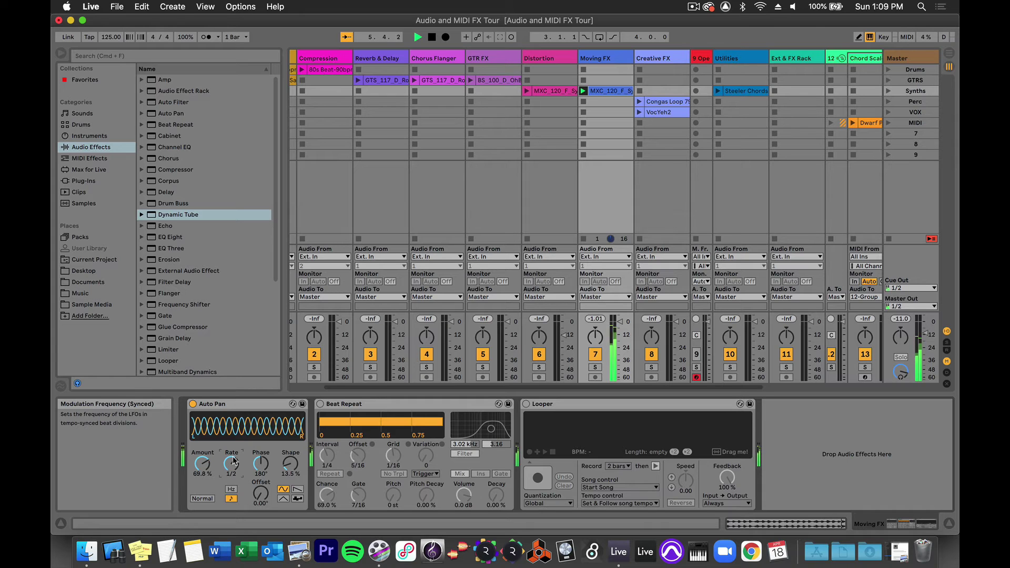
left_click(193, 404)
Activate Beat Repeat and audition it while setting Chance to 92.9% and Interval to 1/4, with Offset at 0
left_click(319, 404)
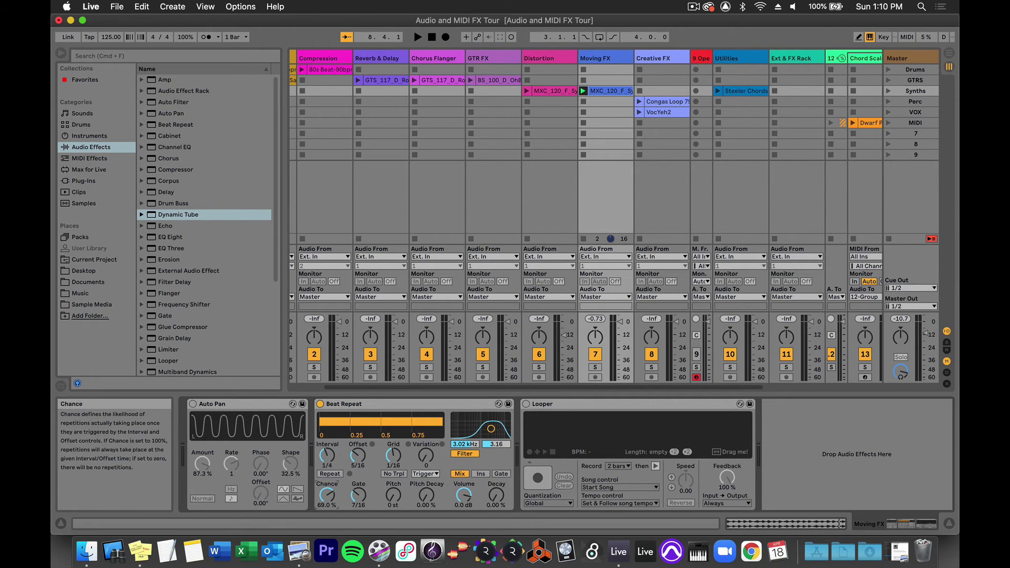
left_click_drag(327, 494, 358, 462)
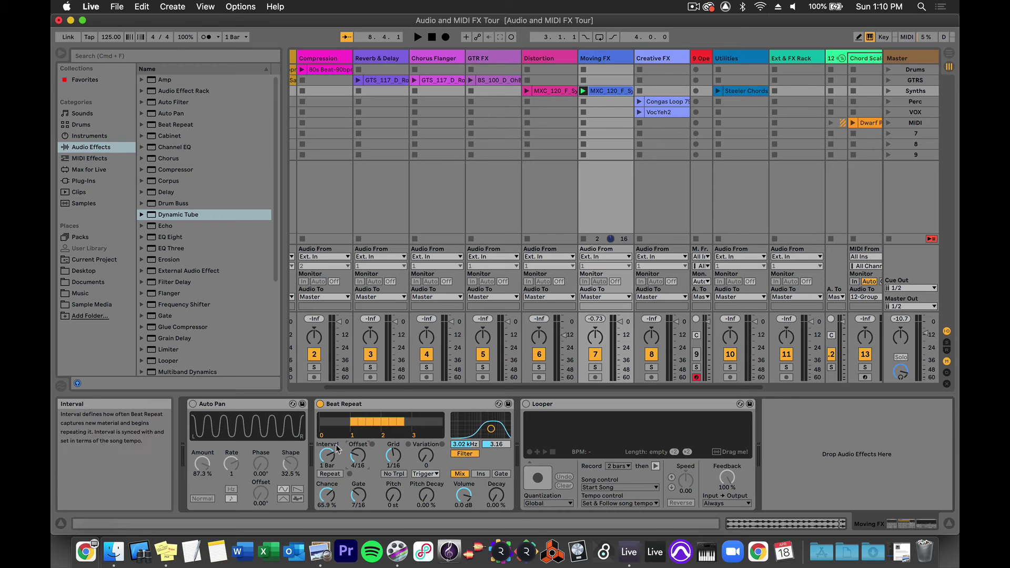
key("space")
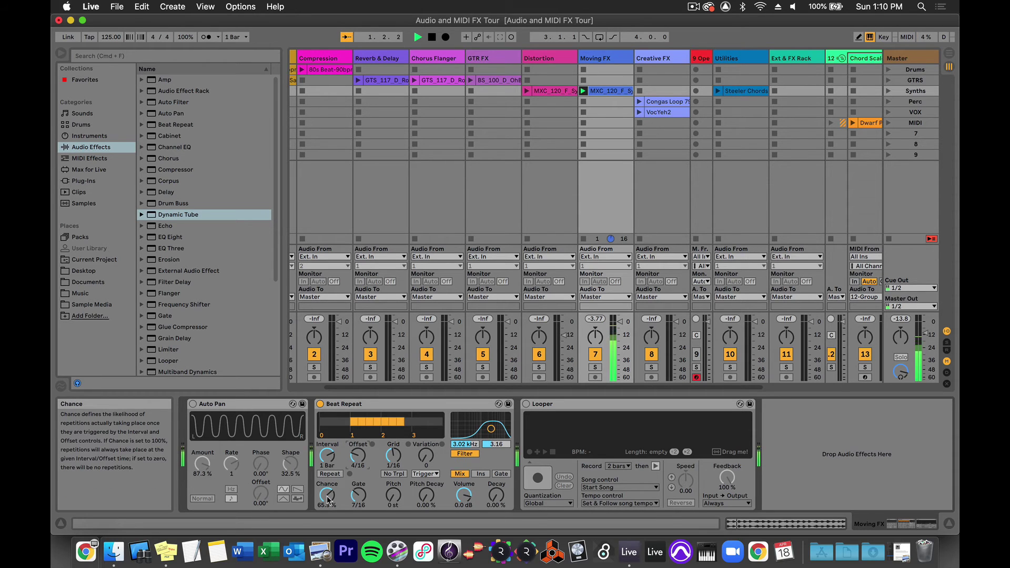
left_click_drag(327, 494, 327, 472)
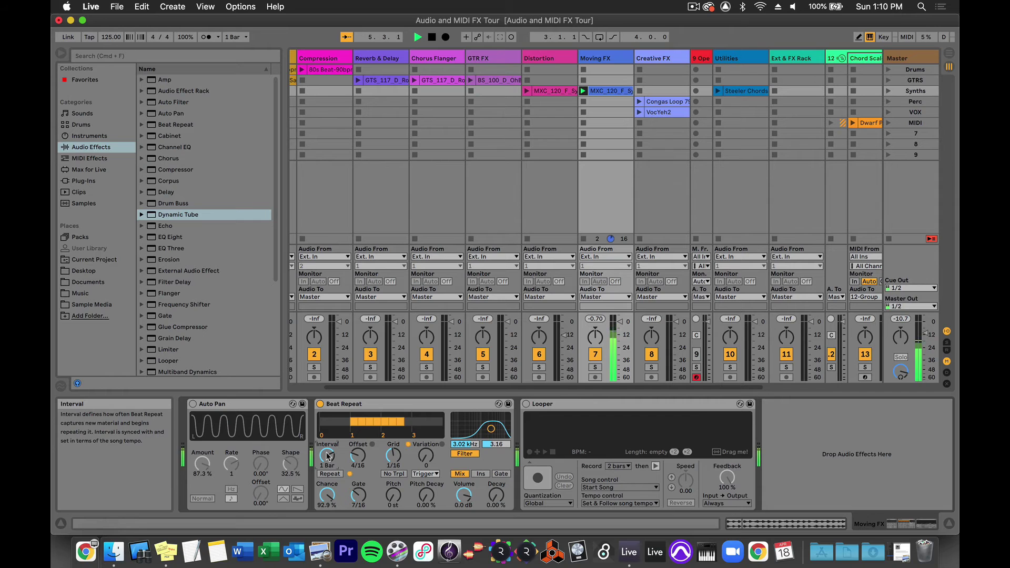
mouse_move(327, 455)
left_mouse_down()
mouse_move(327, 473)
mouse_move(327, 463)
mouse_move(357, 470)
mouse_move(327, 461)
left_mouse_up()
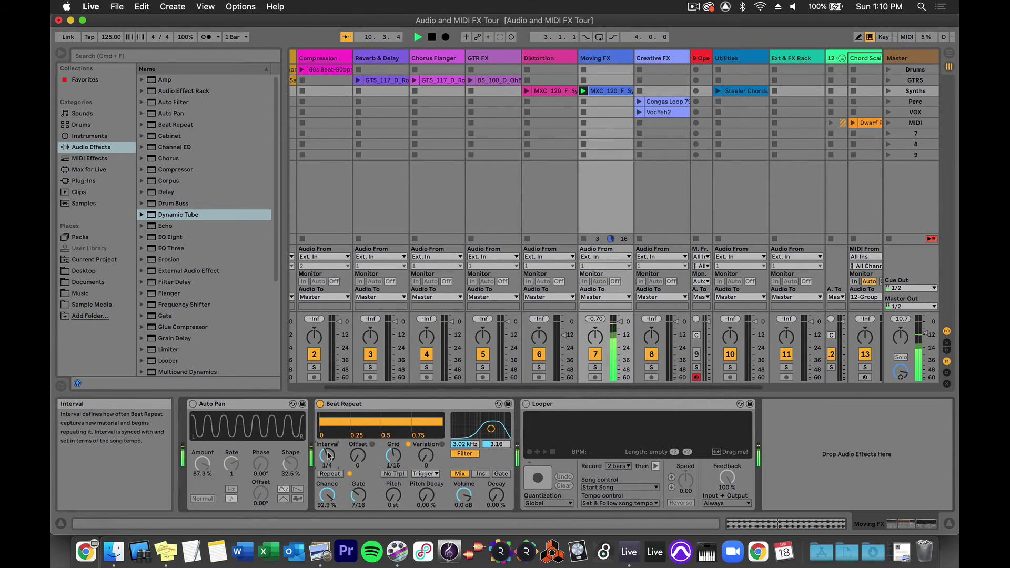
key("space")
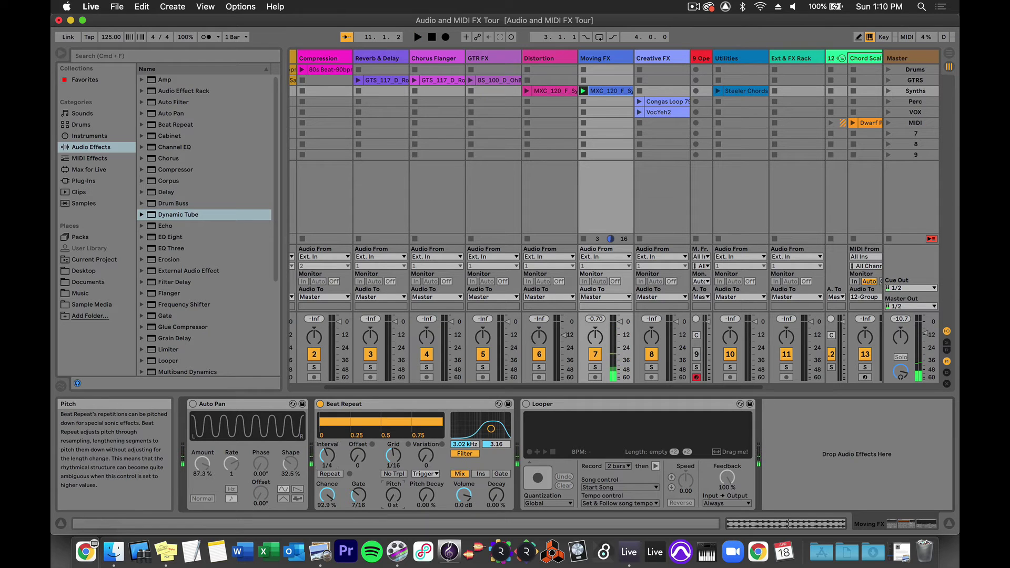
Set Beat Repeat's Pitch Decay to 100% and Pitch to -12 st, audition it briefly, and deactivate the device
left_click_drag(426, 496, 426, 437)
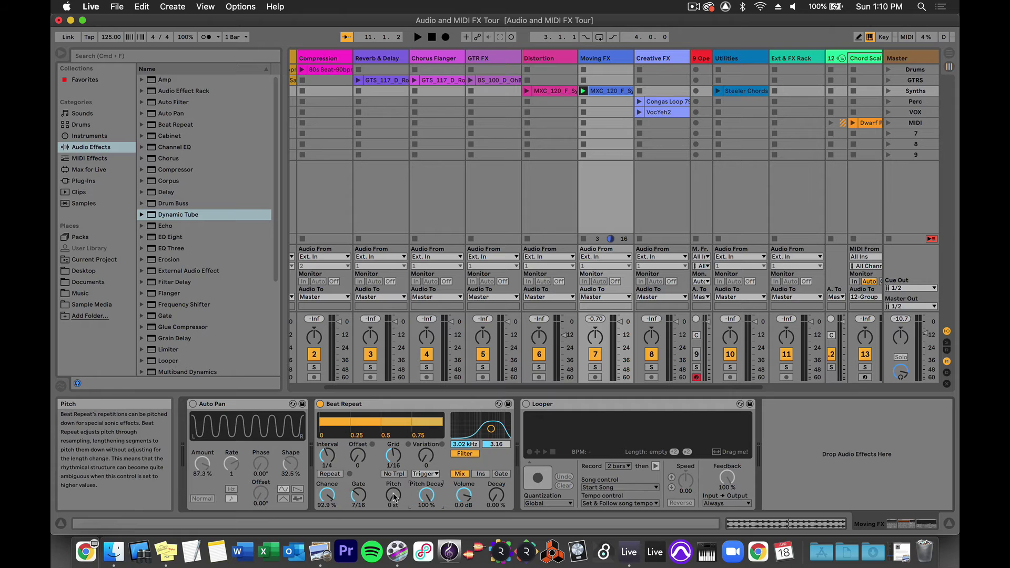
left_click_drag(393, 495, 393, 509)
key("space")
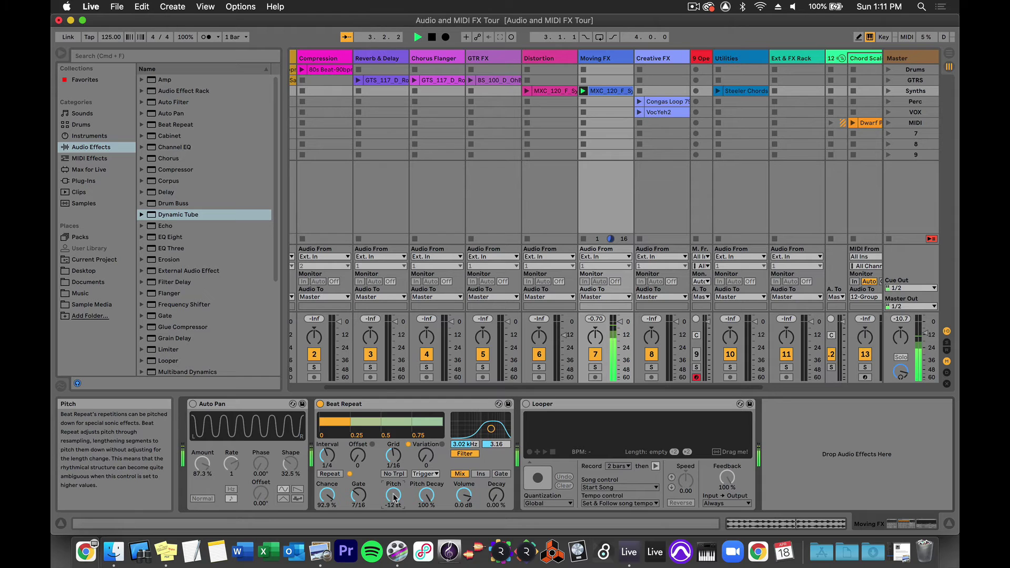
key("space")
left_click(319, 404)
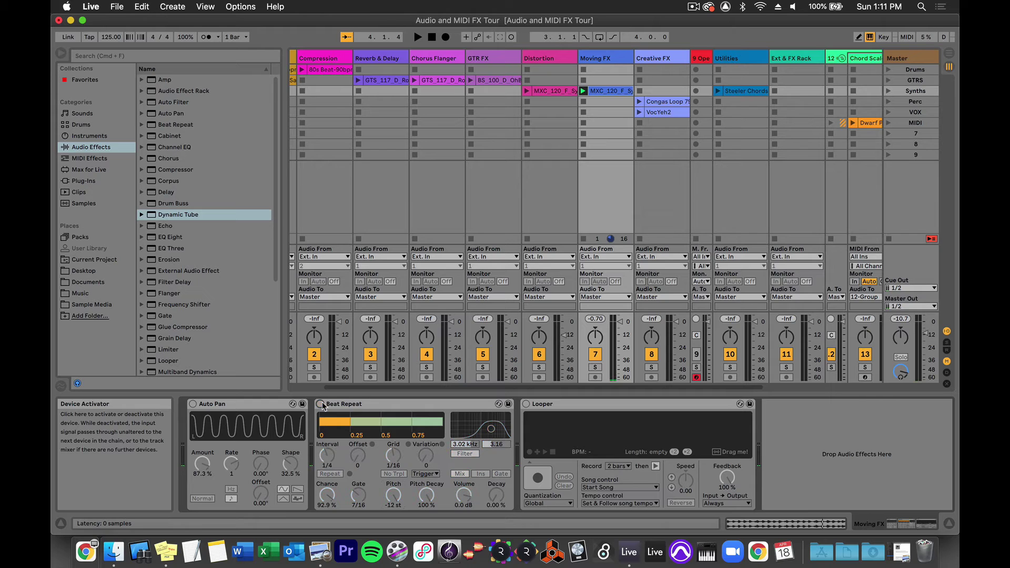
Activate Looper, record the Moving FX clip into it, and switch Looper from recording to loop playback
left_click(526, 405)
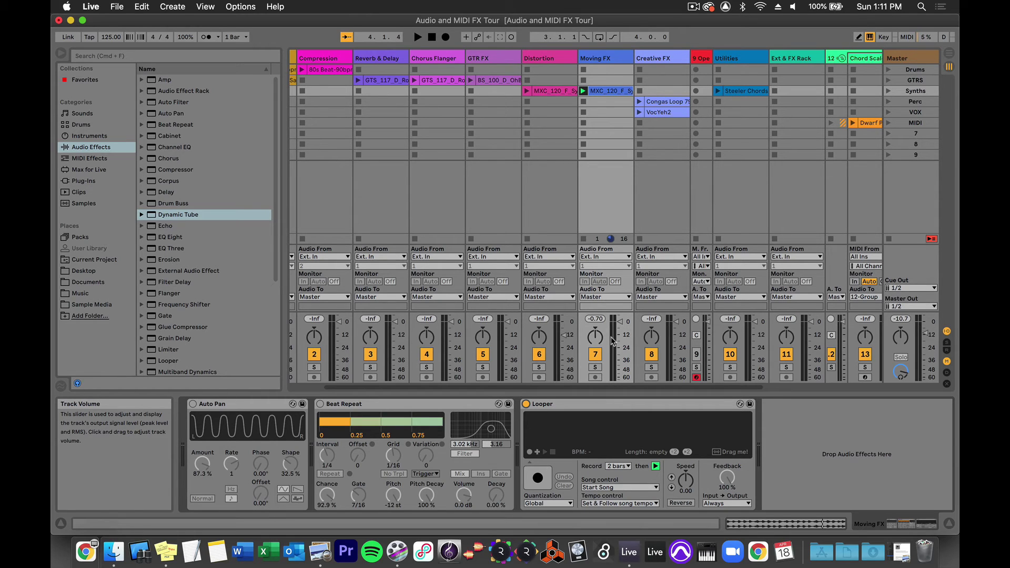
left_click(538, 479)
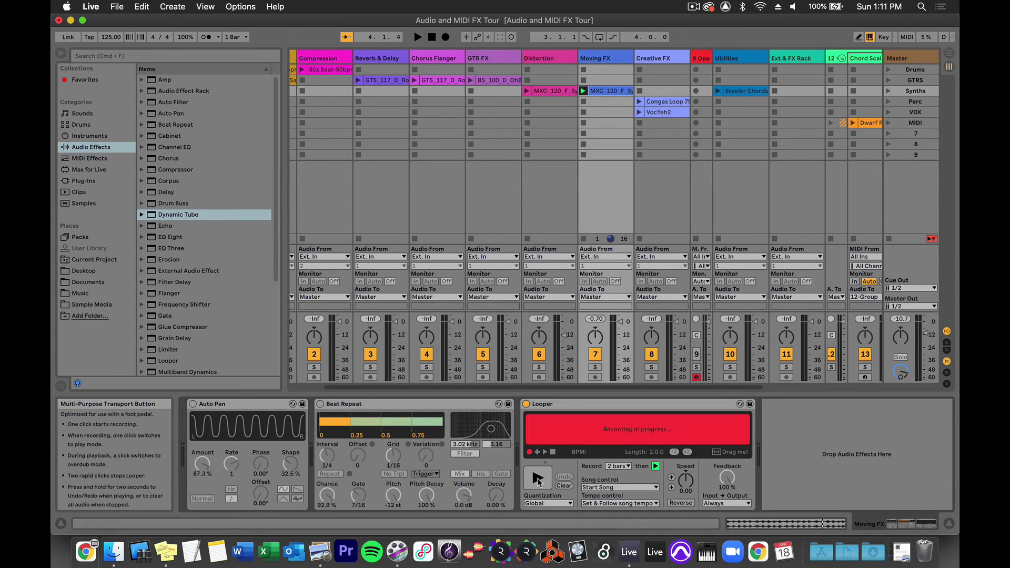
left_click(583, 92)
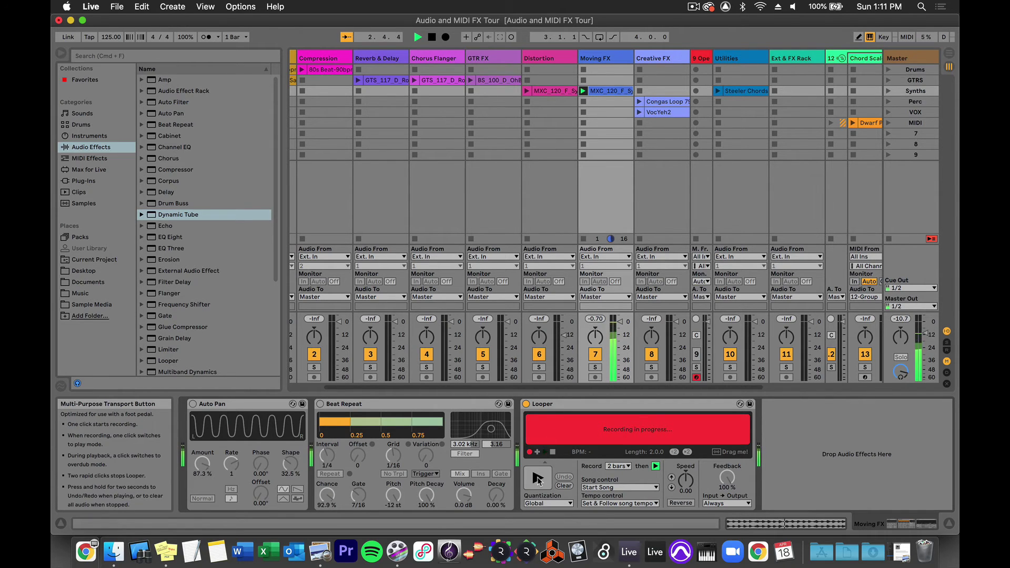
left_click(538, 477)
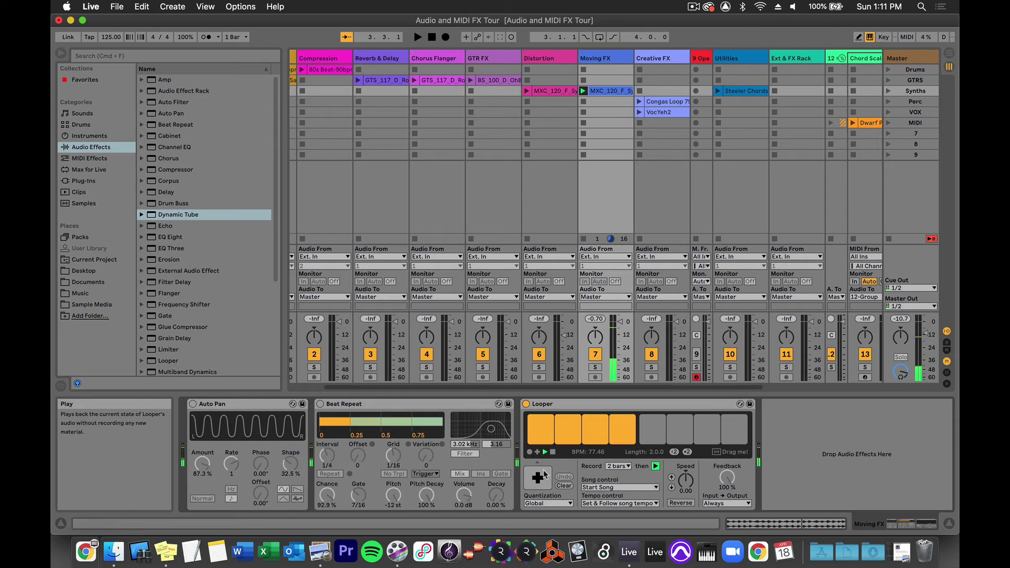
Stop the Moving FX clip, play back the recorded loop on its own, and deactivate Looper
left_click(584, 102)
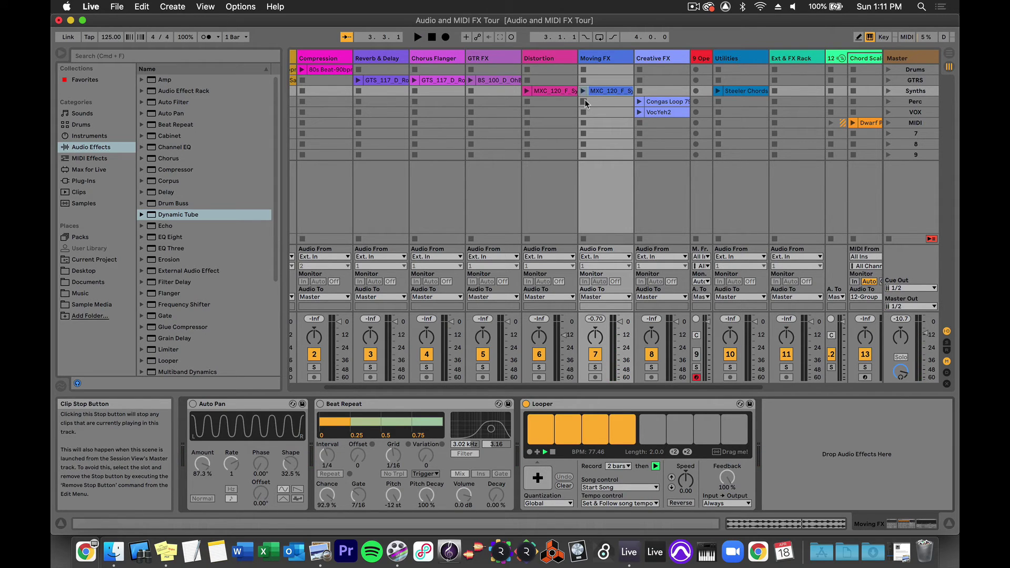
key("space")
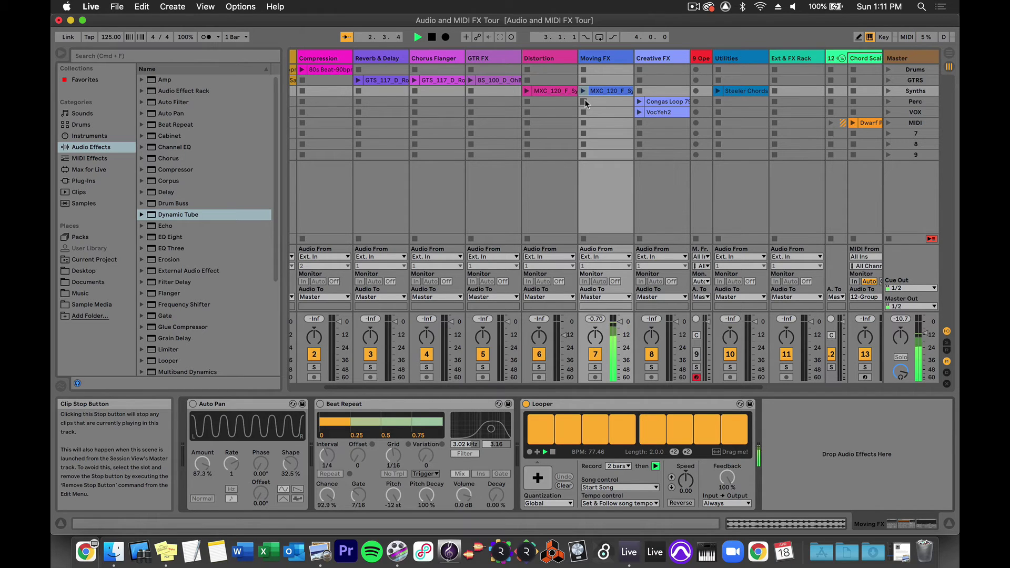
key("space")
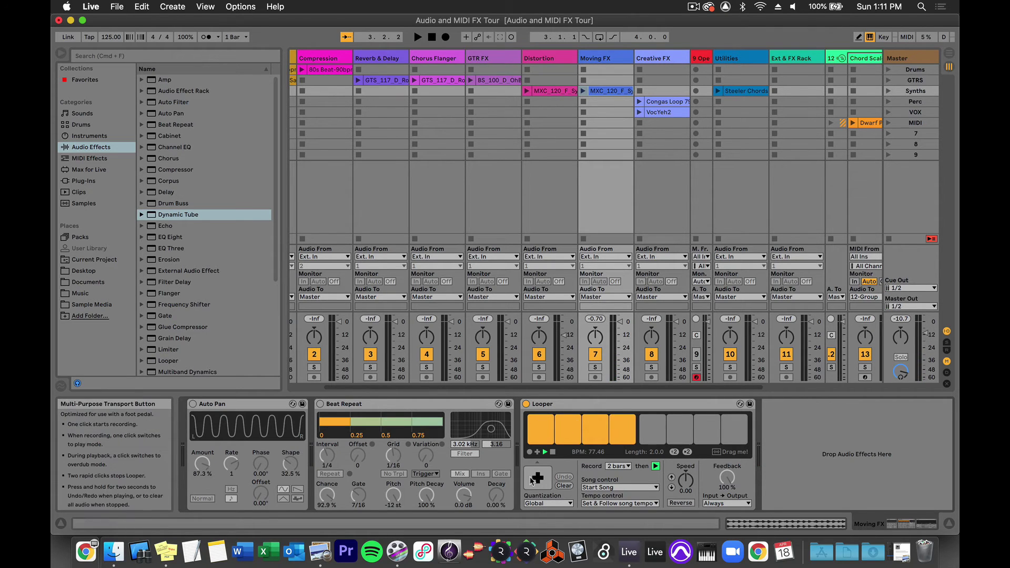
left_click(526, 405)
Select the Creative FX track, look through its device chain, and audition the Congas Loop clip without effects
scroll(563, 111, "right", 5)
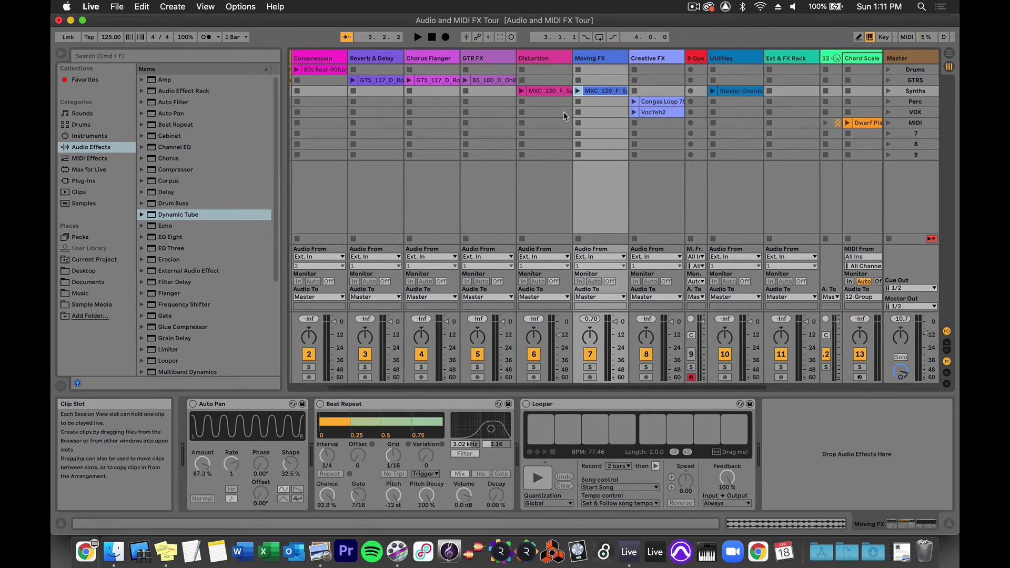
left_click(560, 59)
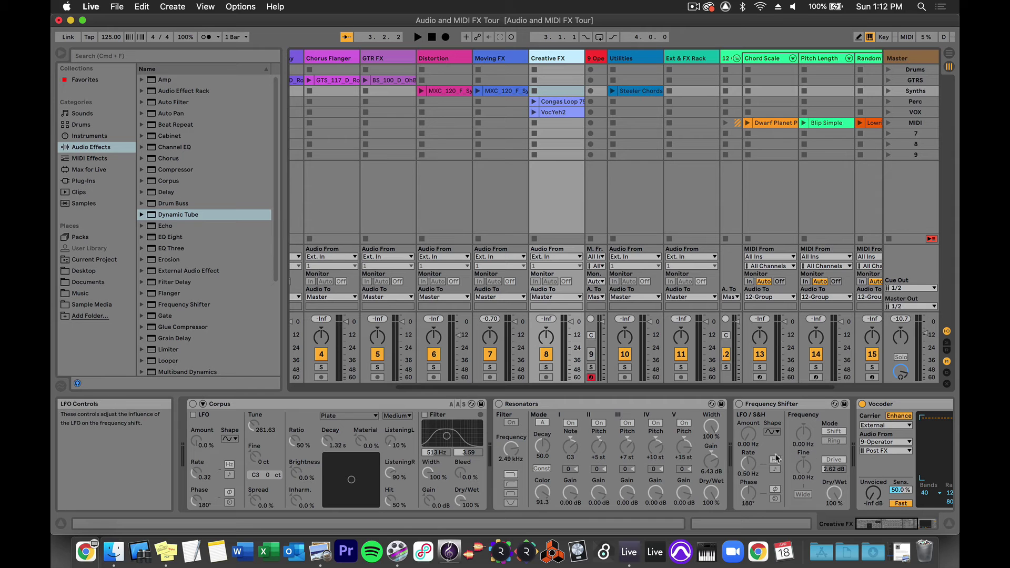
scroll(775, 454, "right", 5)
scroll(775, 454, "left", 5)
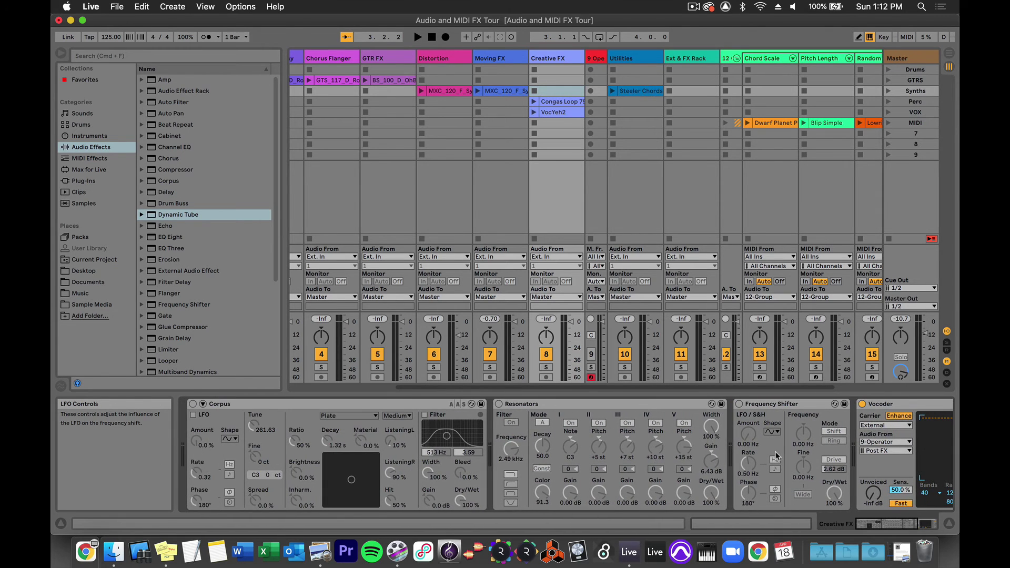
scroll(557, 116, "left", 2)
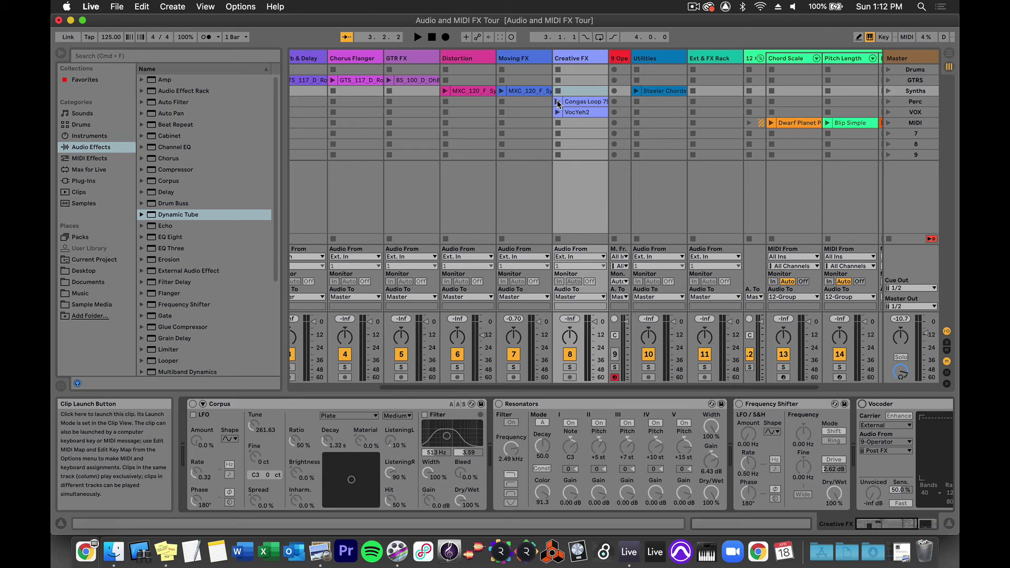
left_click(558, 102)
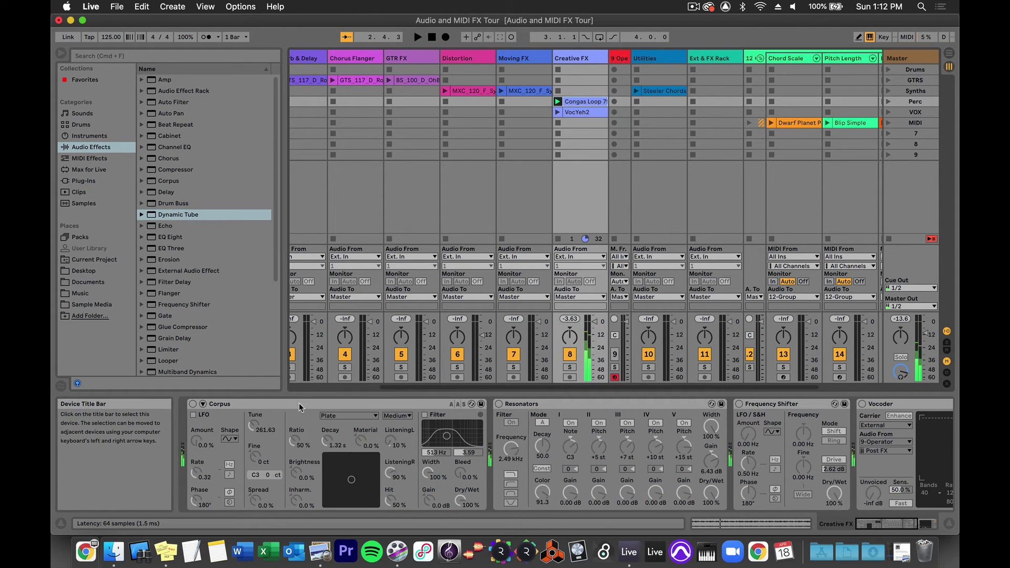
Activate Corpus, review its resonance types, keep Plate, and play the Congas Loop through it
left_click(192, 404)
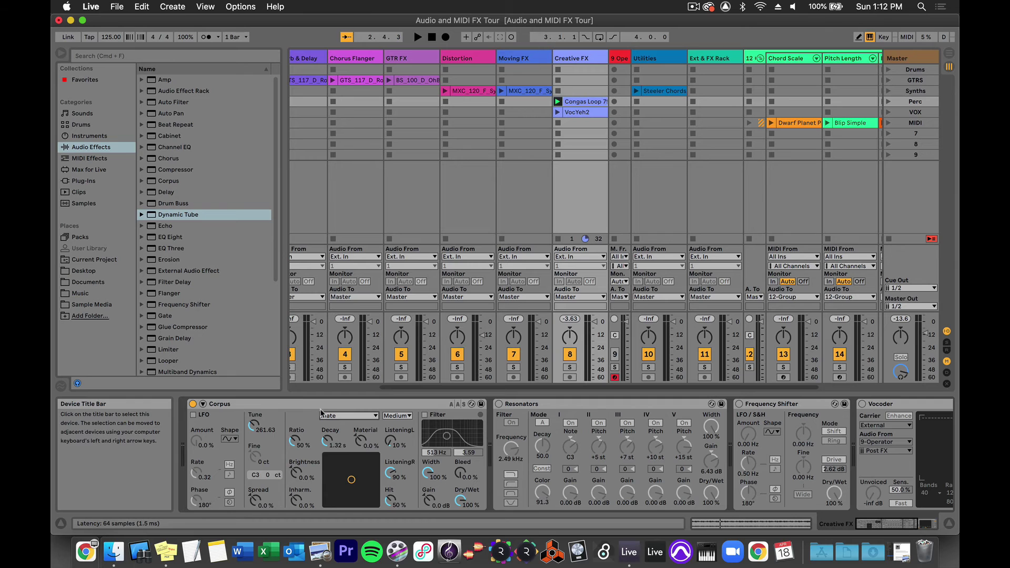
left_click(374, 417)
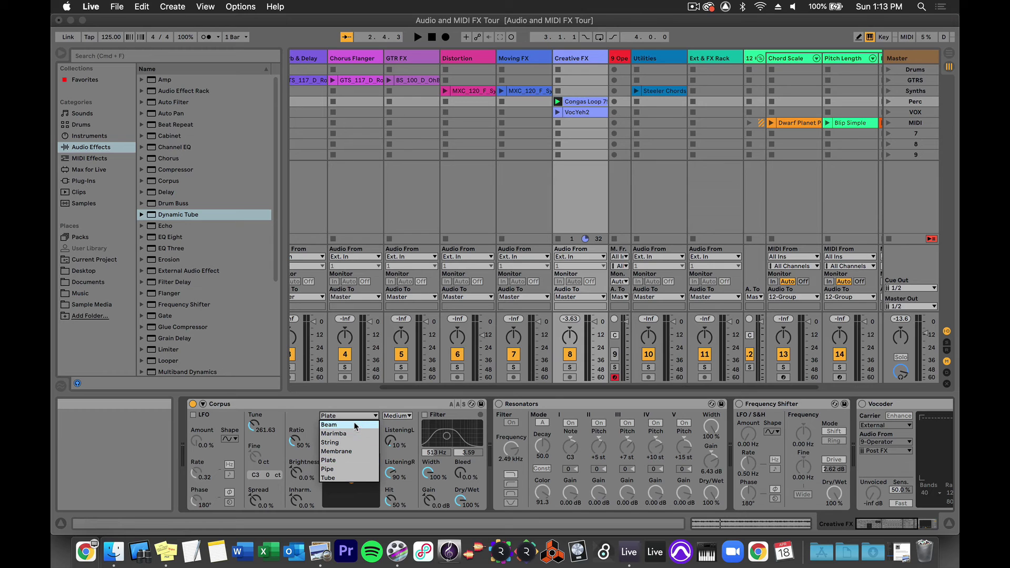
left_click(348, 461)
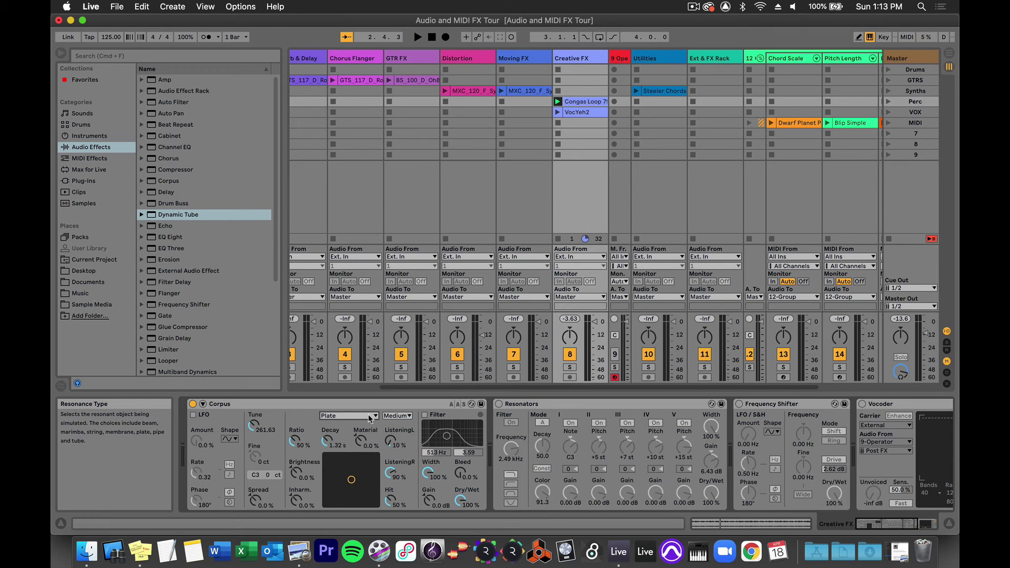
key("space")
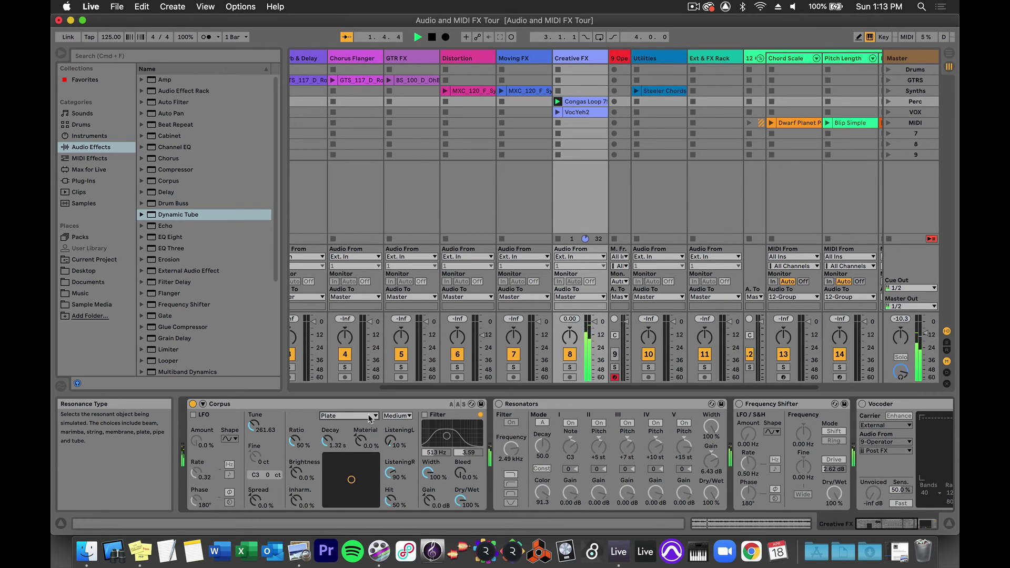
Switch Corpus's resonance type to Marimba, stop playback, and deactivate the device
left_click(371, 416)
left_click(358, 431)
key("space")
left_click(582, 101)
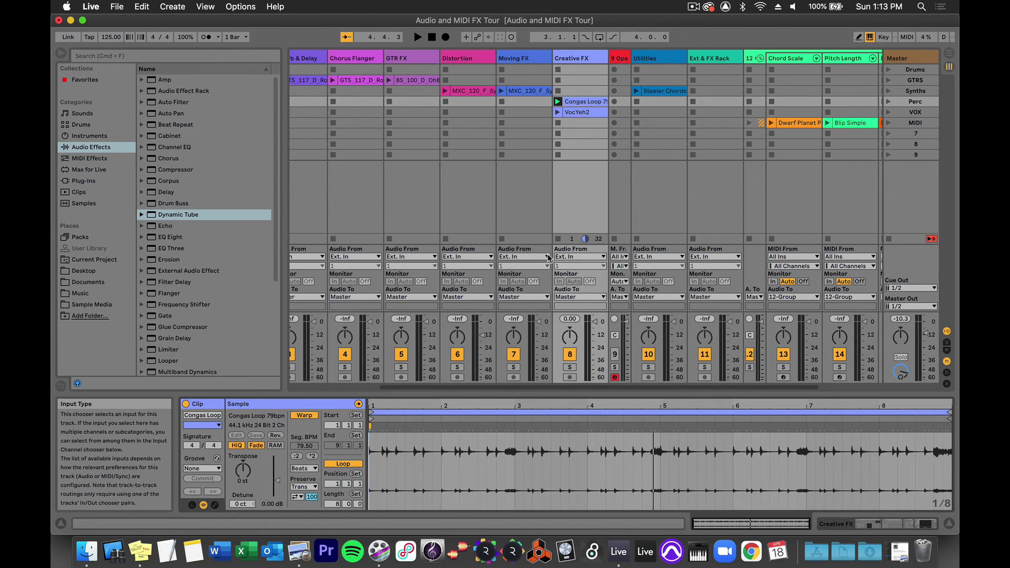
key("shift+Tab")
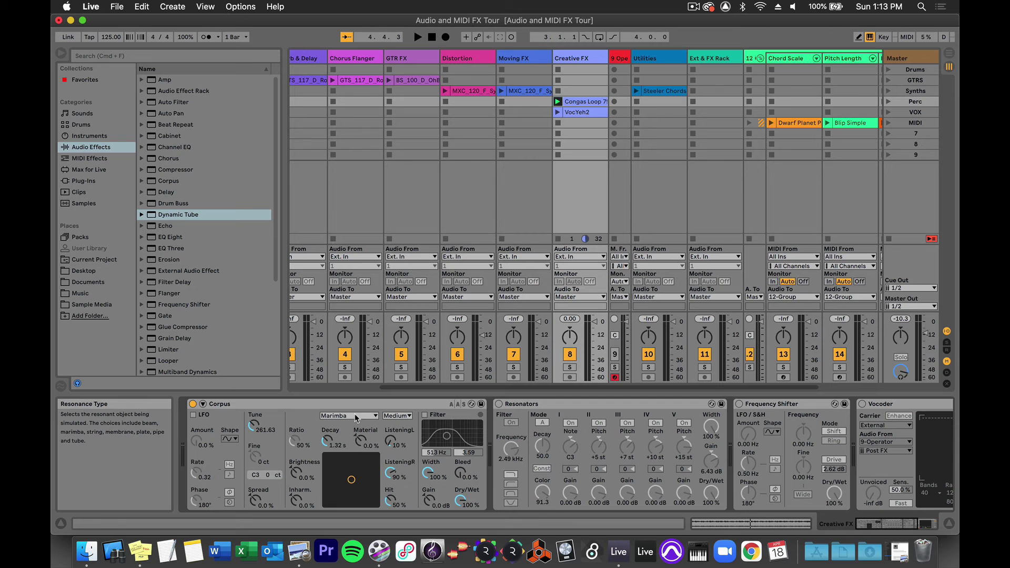
left_click(192, 404)
Activate Resonators on the Creative FX track and audition the Congas Loop through it, then stop playback
left_click(499, 404)
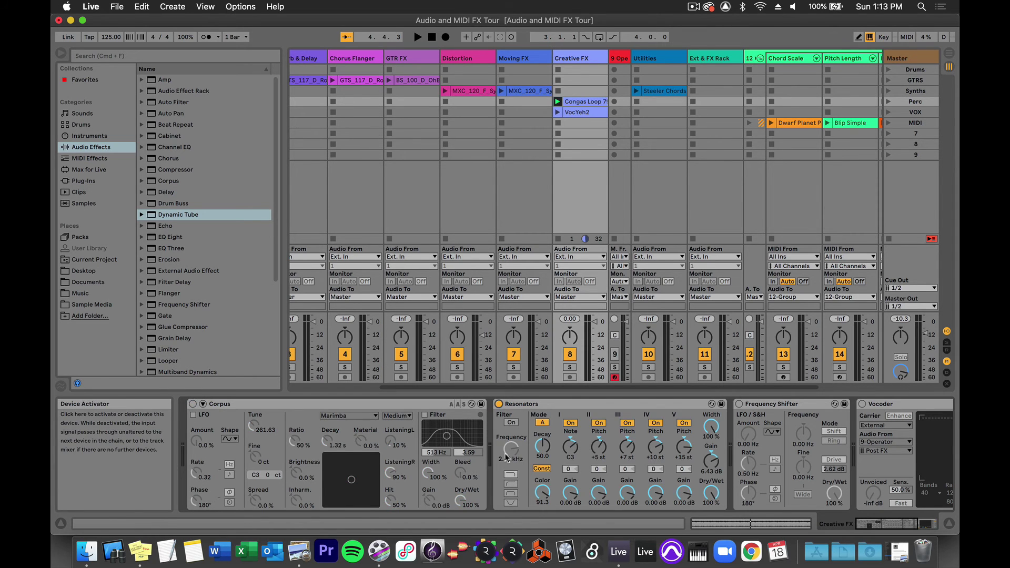
scroll(504, 453, "right", 3)
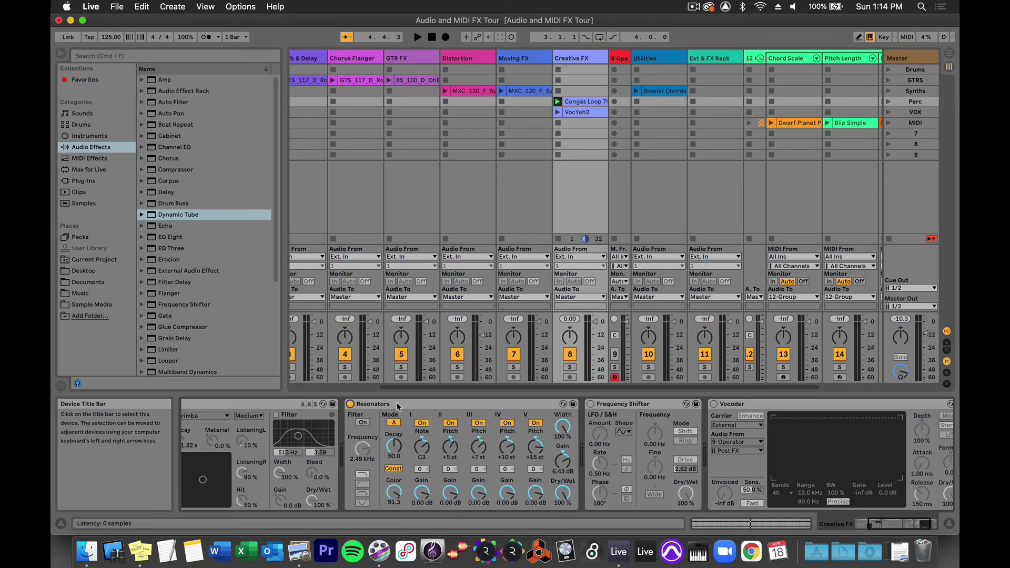
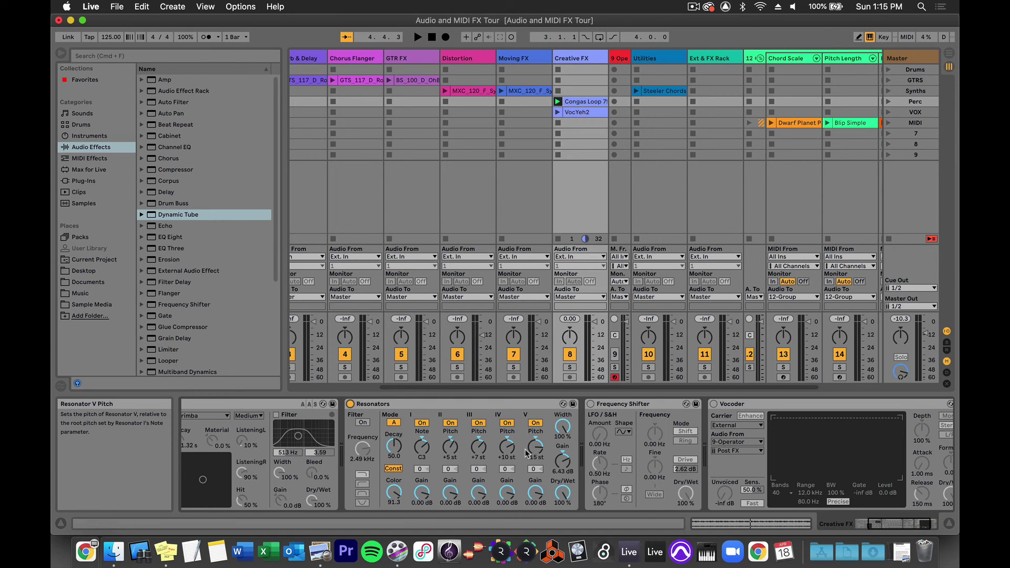
key("space")
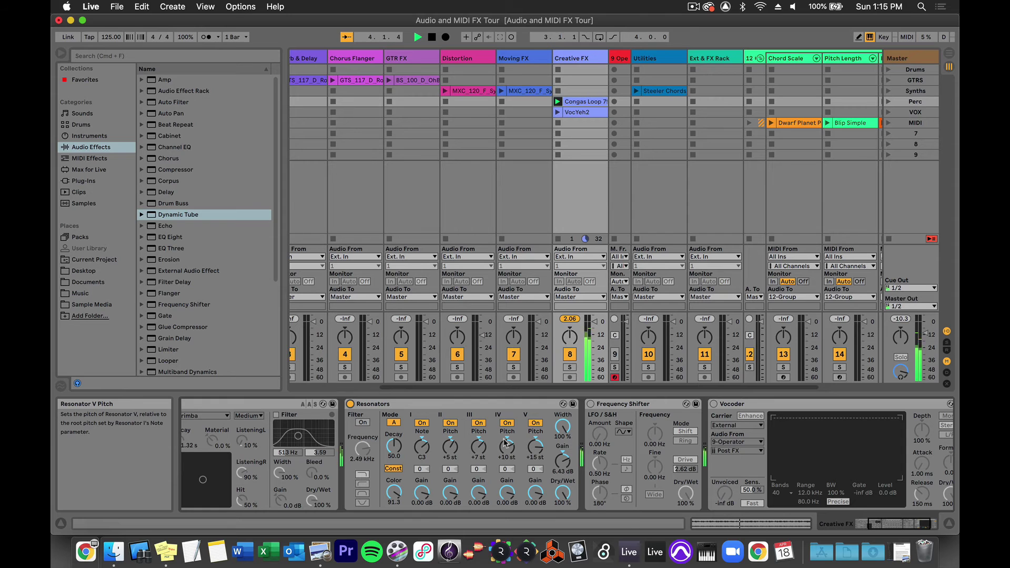
key("space")
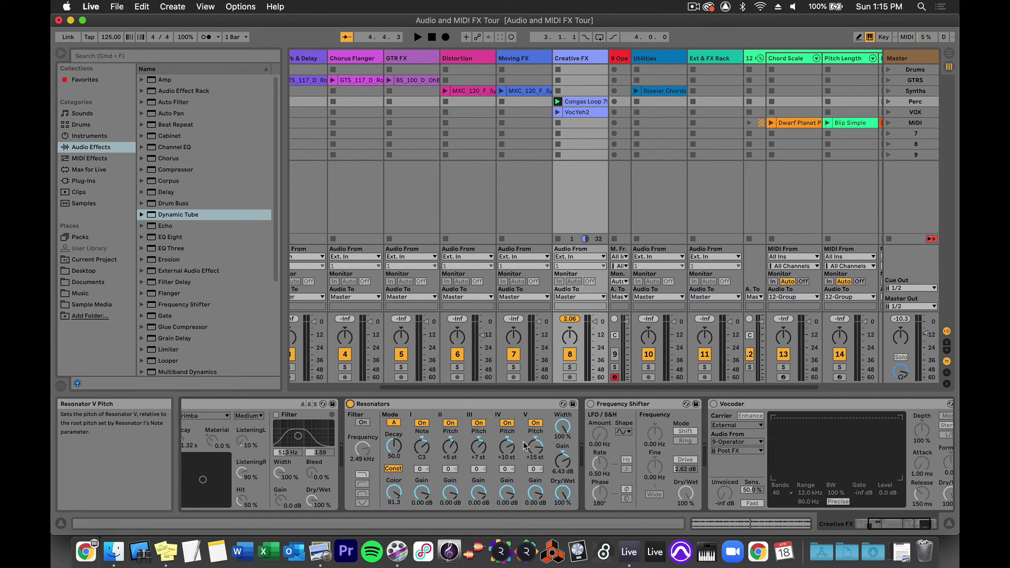
Deactivate Resonators, activate Frequency Shifter at 0 Hz, and audition the Congas Loop clip through it
left_click(349, 404)
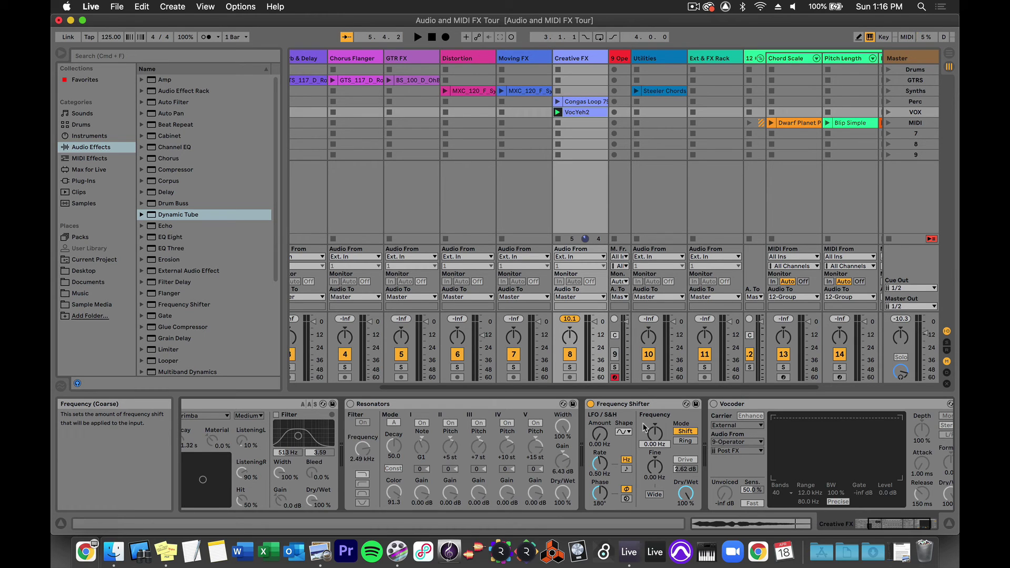
left_click(558, 102)
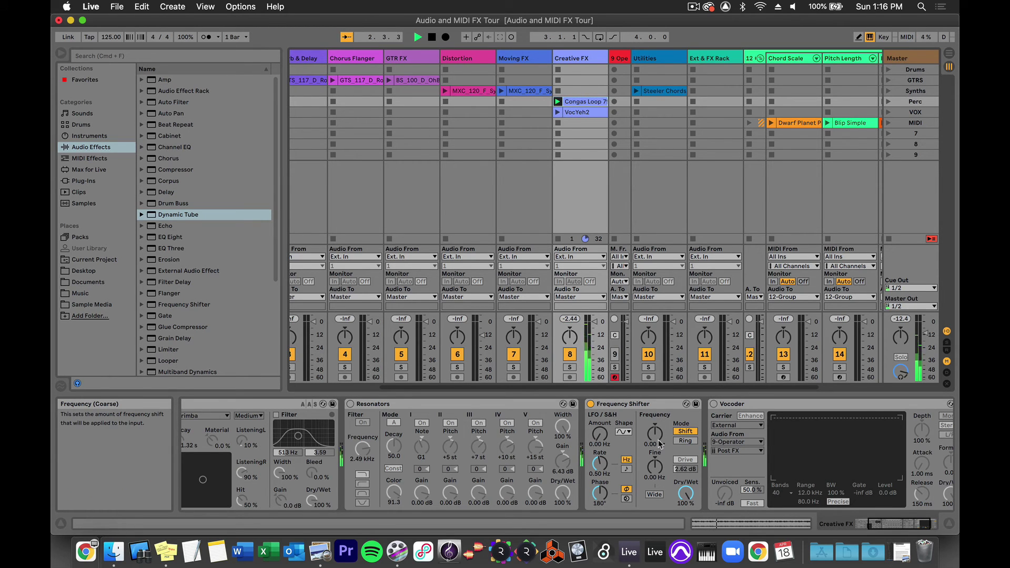
key("space")
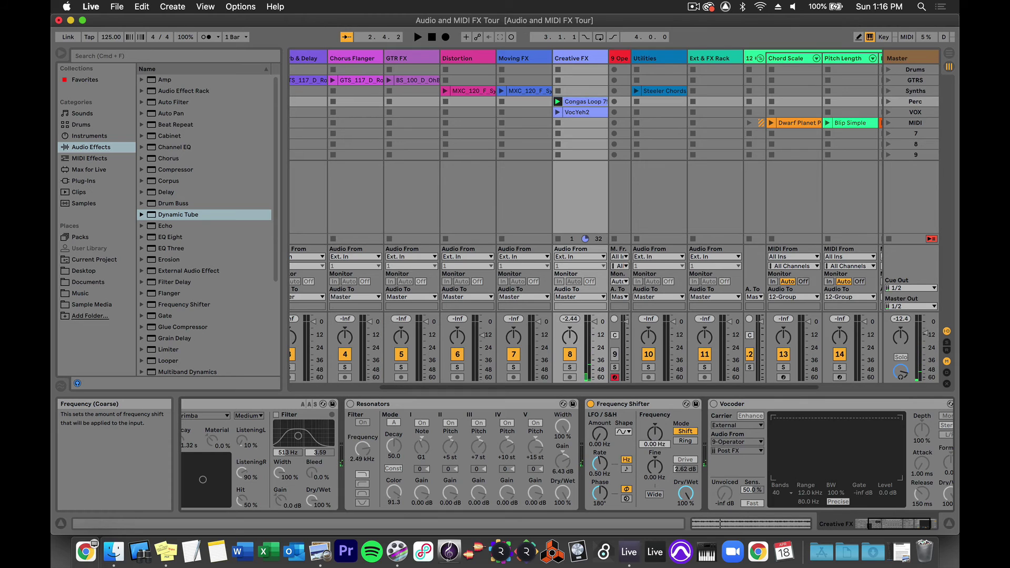
Raise Frequency Shifter's coarse frequency and audition it, lower it to -680 Hz during playback, and stop
left_click_drag(652, 445, 652, 424)
key("space")
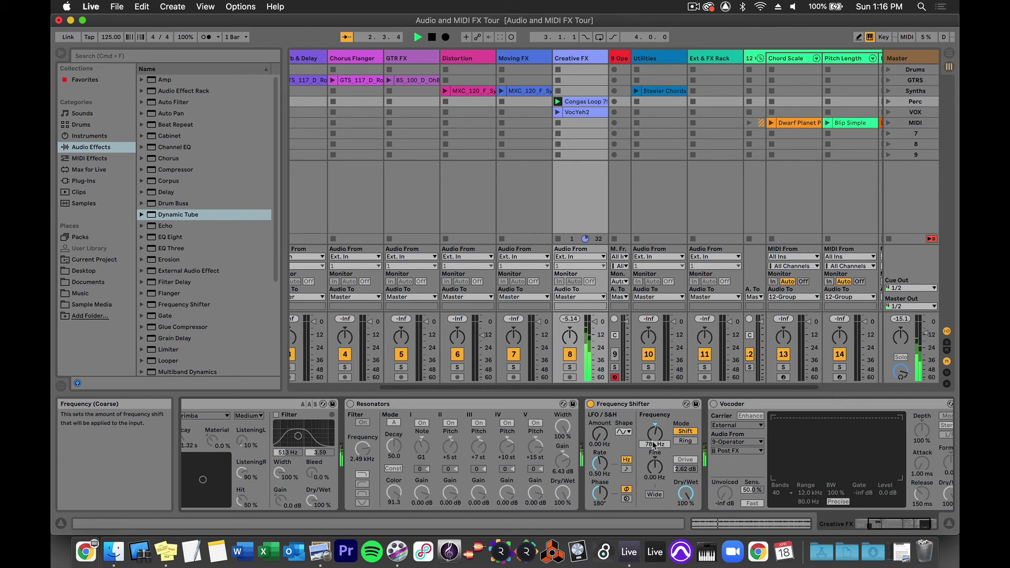
key("space")
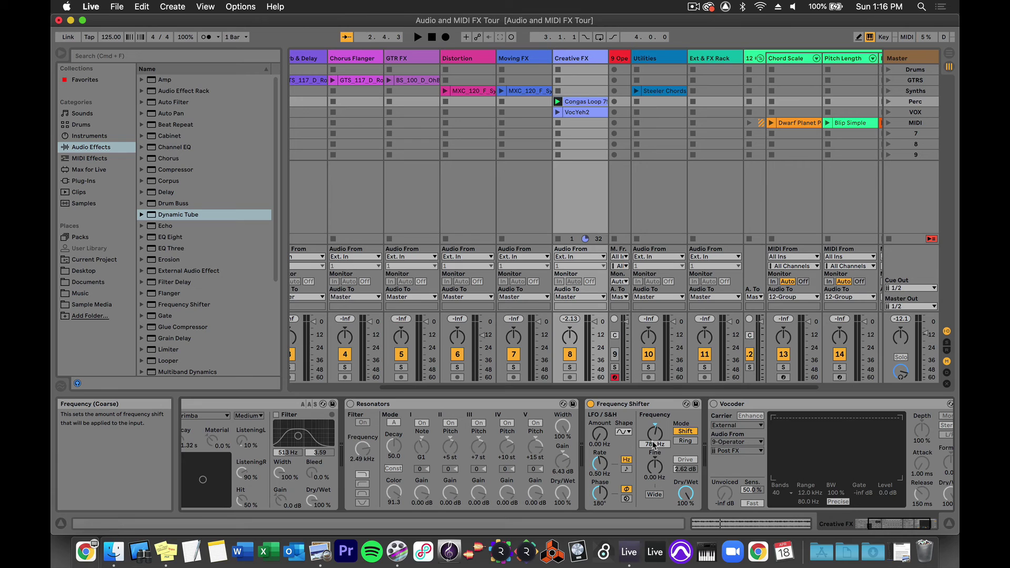
key("space")
mouse_move(654, 444)
left_mouse_down()
mouse_move(653, 416)
mouse_move(656, 458)
left_mouse_up()
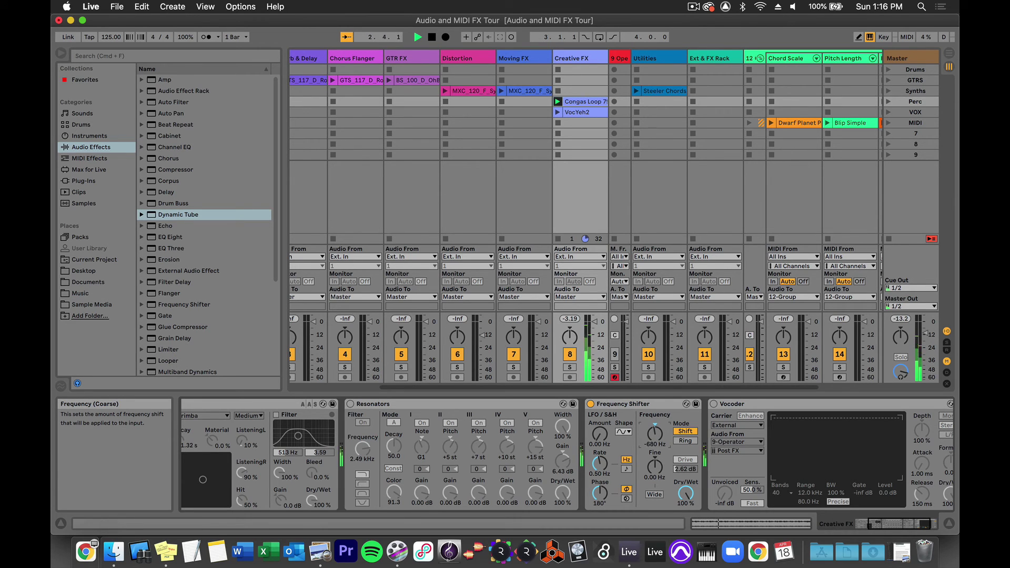
key("space")
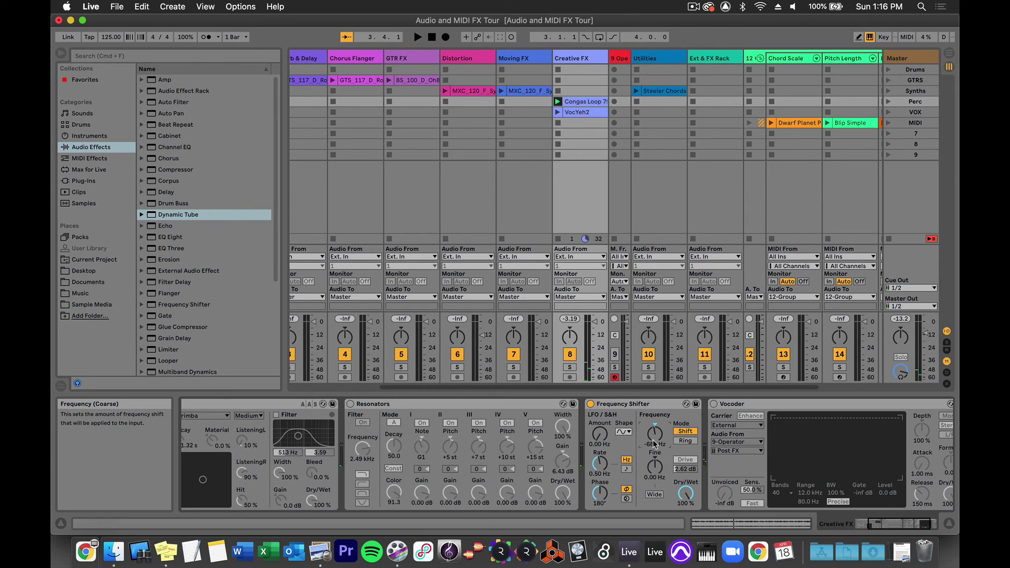
Switch Frequency Shifter to Ring mode, audition it with the coarse frequency raised to 1.13 kHz, and deactivate the device
left_click(685, 442)
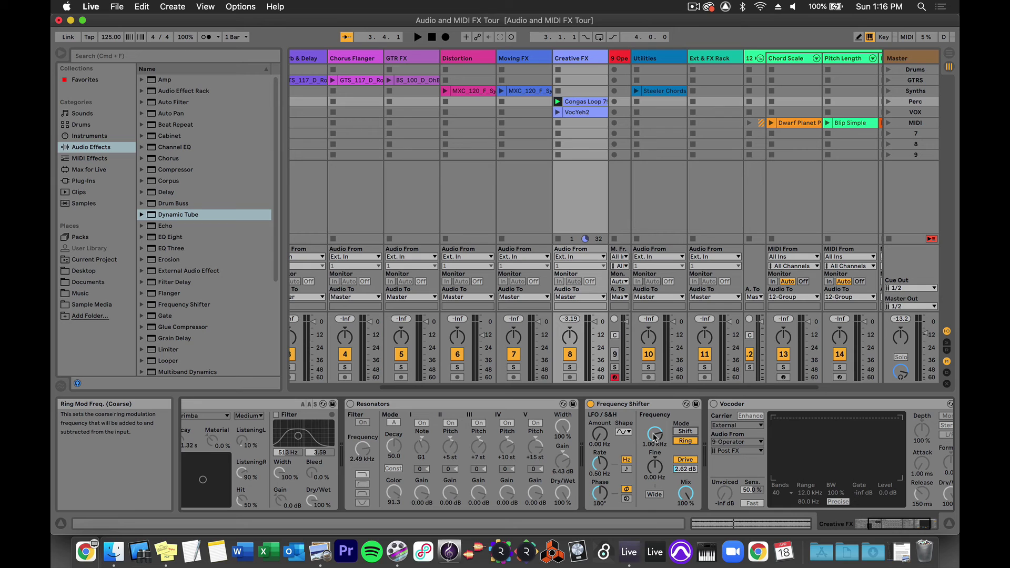
key("space")
mouse_move(654, 437)
left_mouse_down()
mouse_move(655, 413)
mouse_move(655, 439)
mouse_move(654, 427)
left_mouse_up()
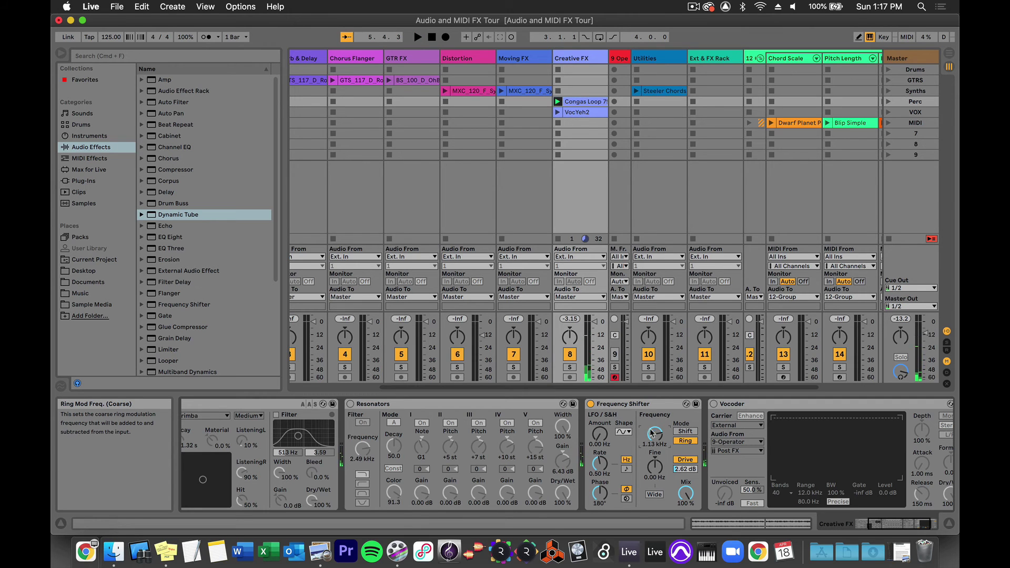
left_click(590, 404)
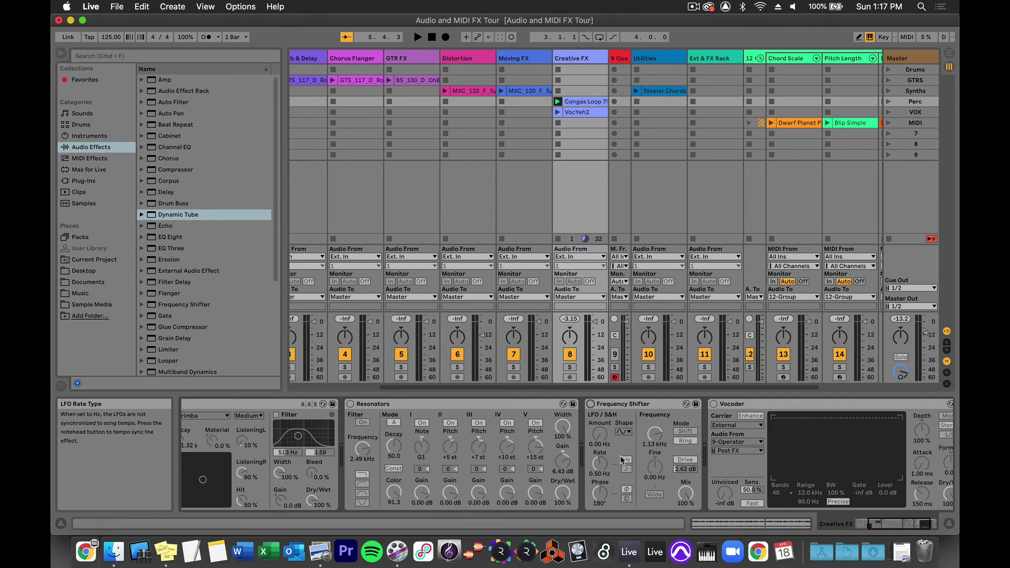
Activate Vocoder, widen its 9 Operator carrier track, and keep Saw D as Operator's oscillator waveform
scroll(620, 455, "right", 3)
left_click(635, 404)
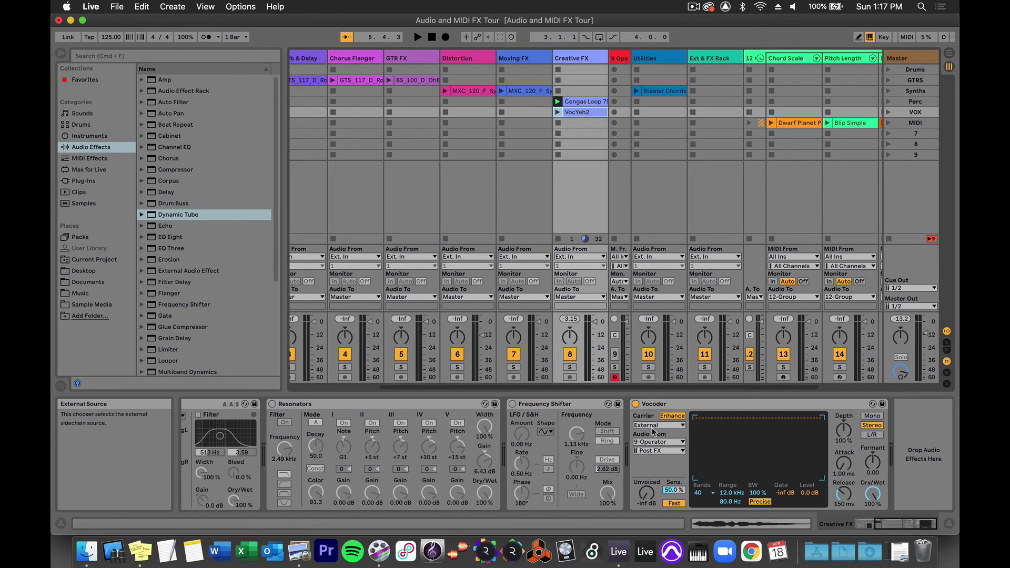
left_click_drag(629, 58, 671, 61)
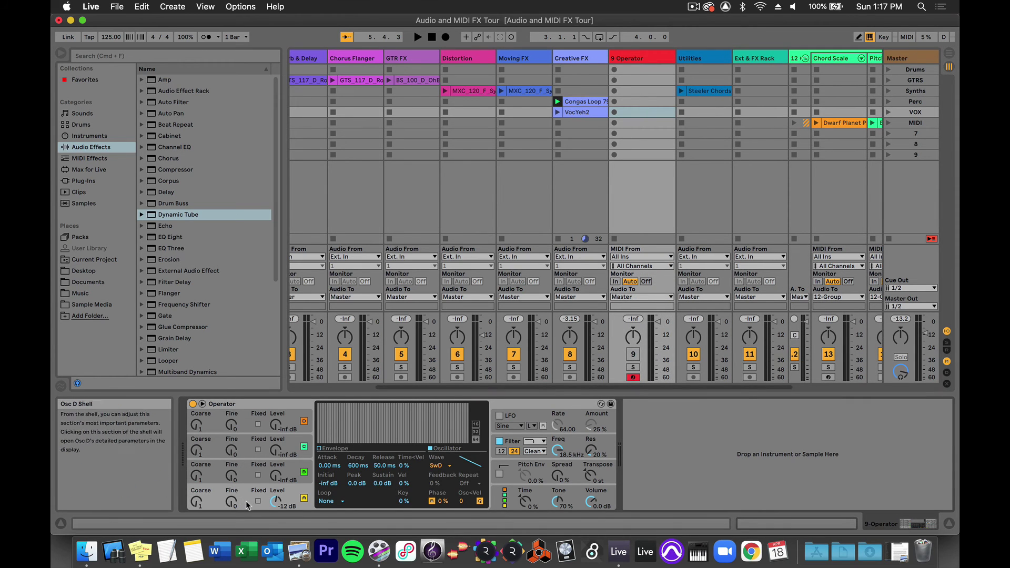
left_click(437, 465)
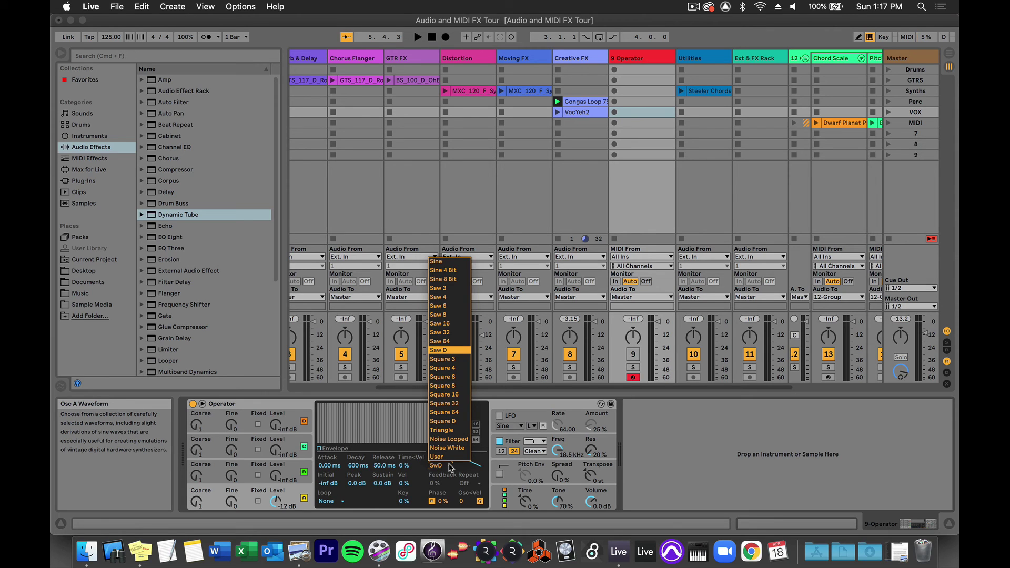
left_click(451, 350)
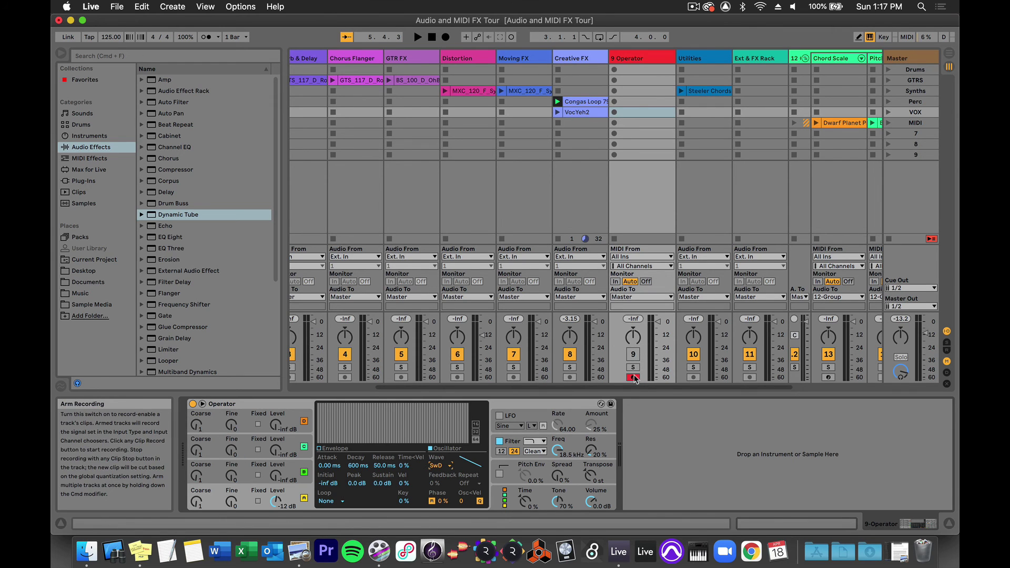
Unmute the 9 Operator track to audition its sound, mute it again, and narrow the track
left_click(633, 355)
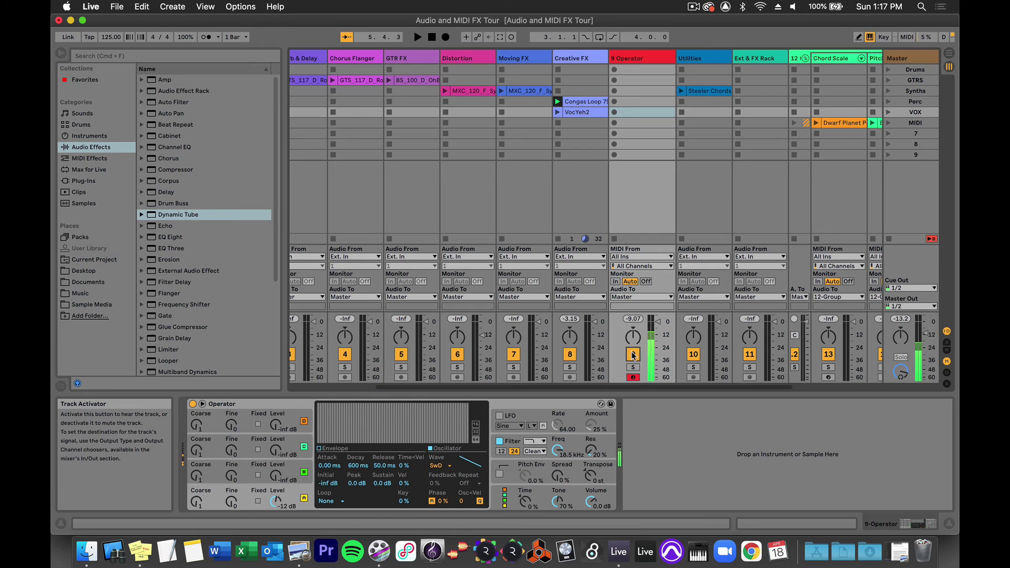
left_click(633, 354)
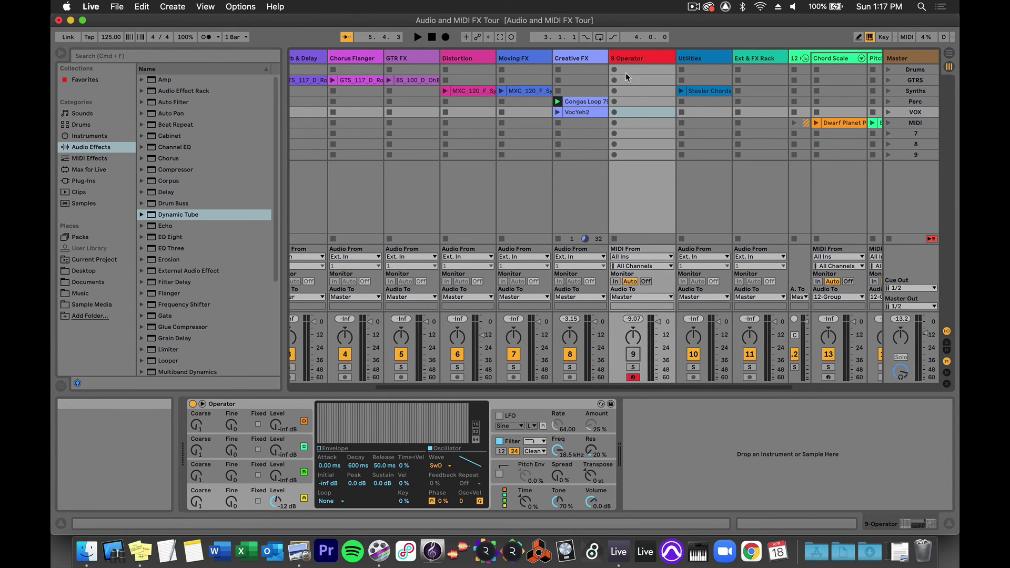
left_click_drag(673, 57, 631, 57)
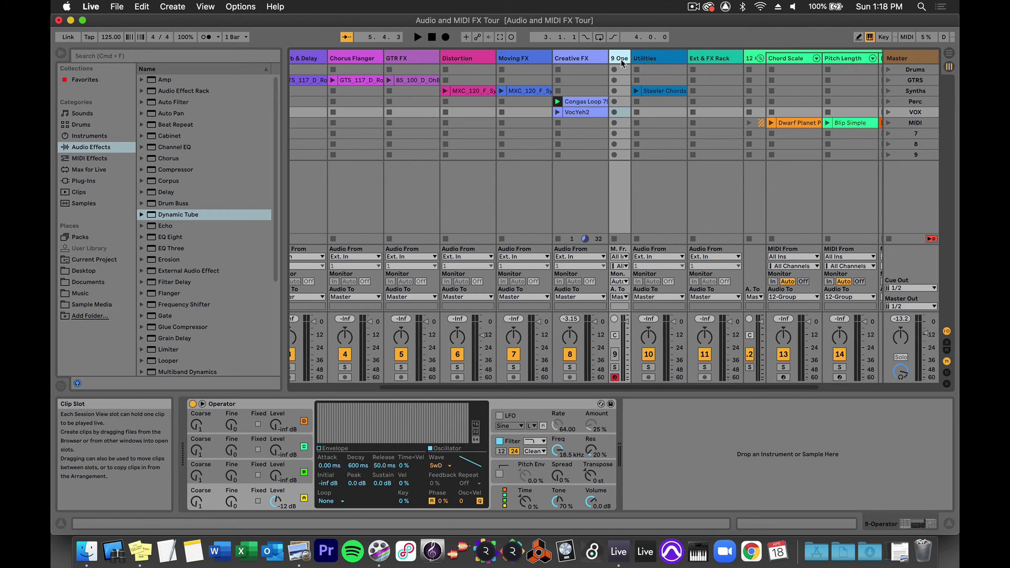
Select the Creative FX track and audition the VocYeh2 clip with Vocoder bypassed
left_click(586, 59)
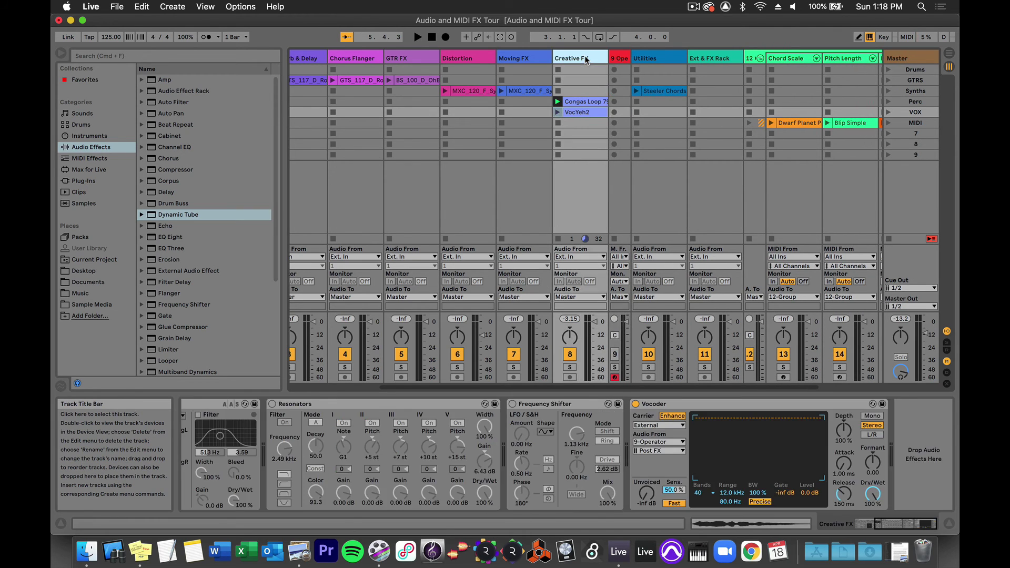
left_click(558, 112)
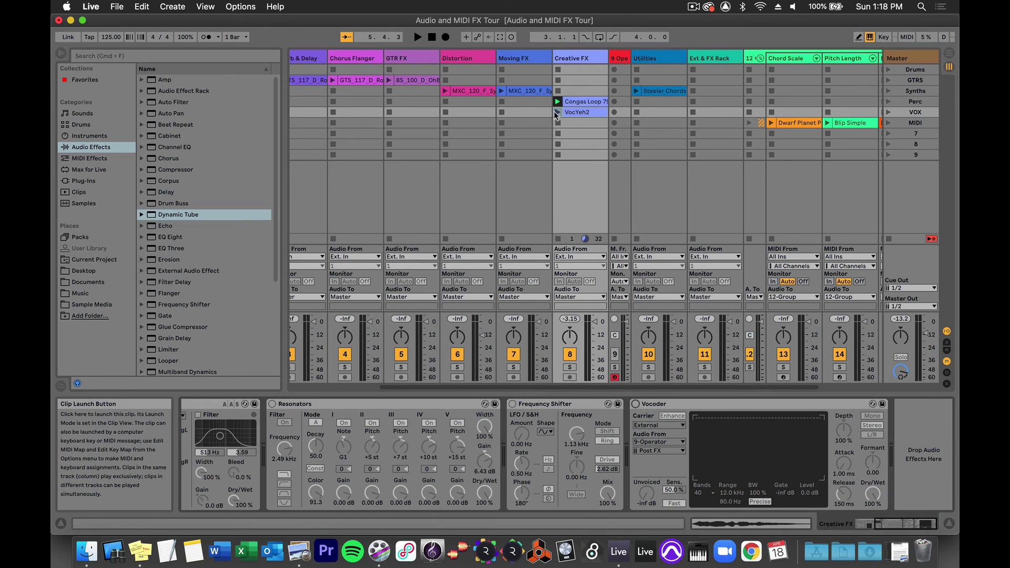
left_click(556, 112)
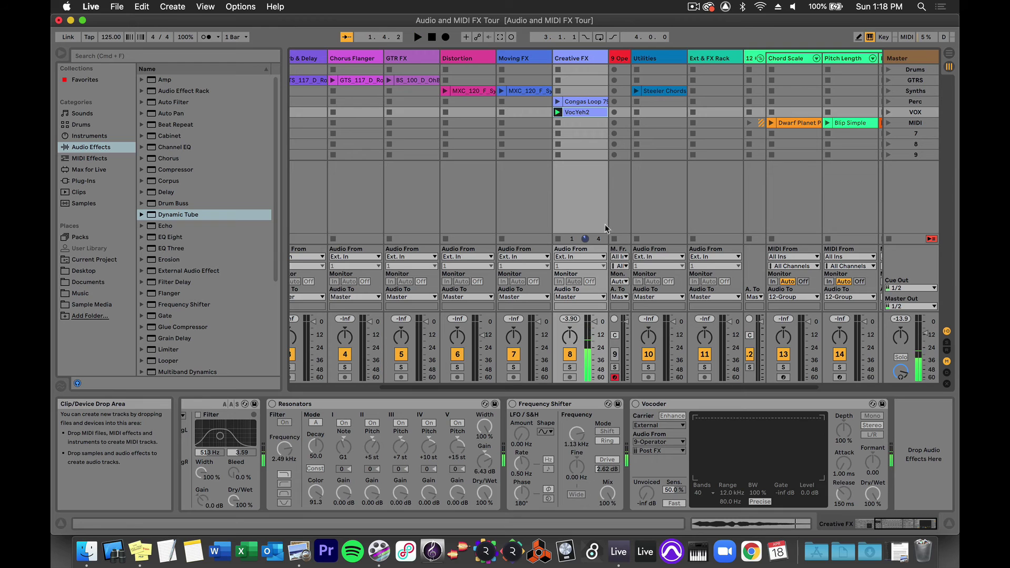
Reactivate Vocoder, audition VocYeh2 through it with the Operator carrier, and stop the clip
left_click(635, 404)
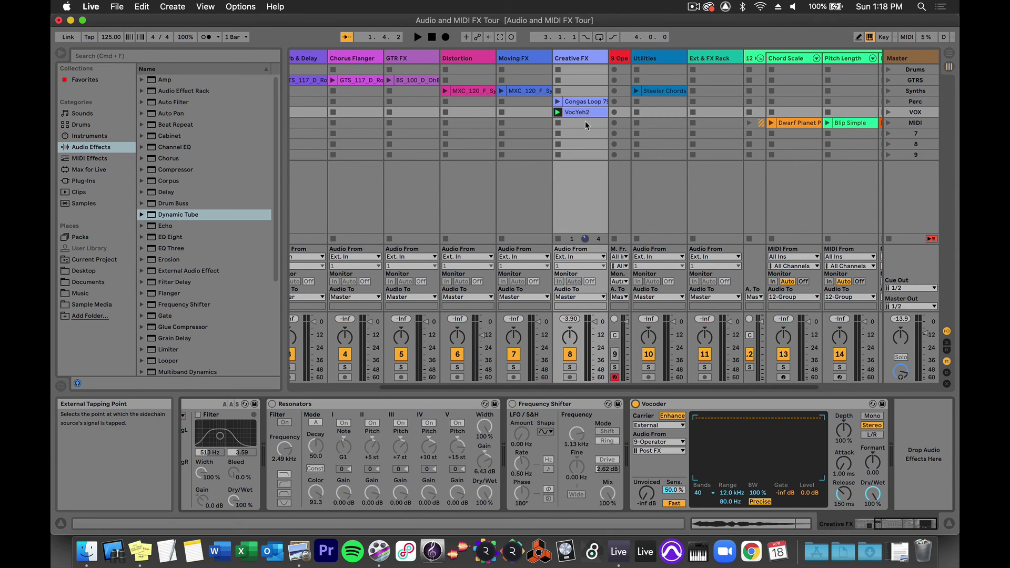
key("space")
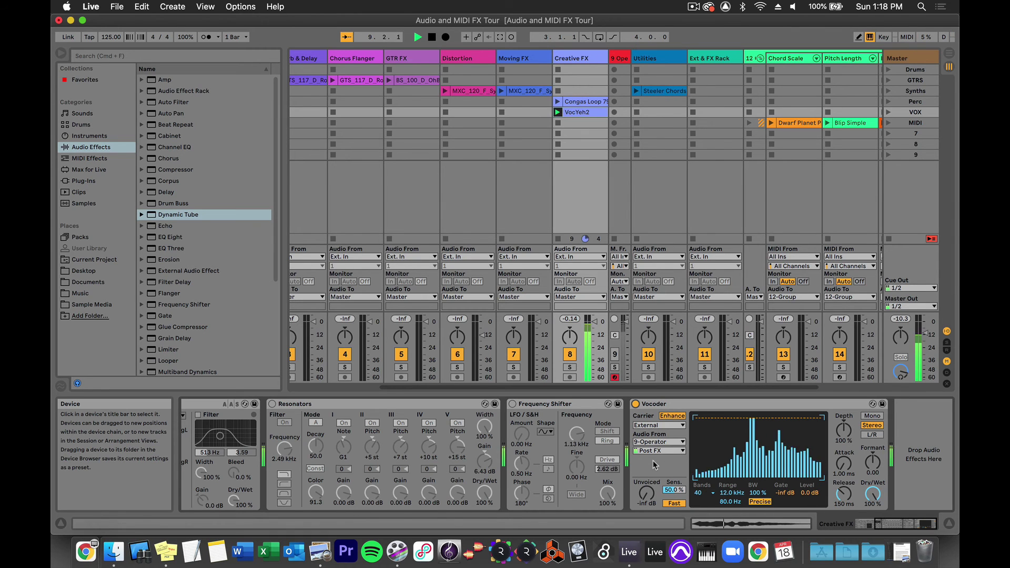
key("space")
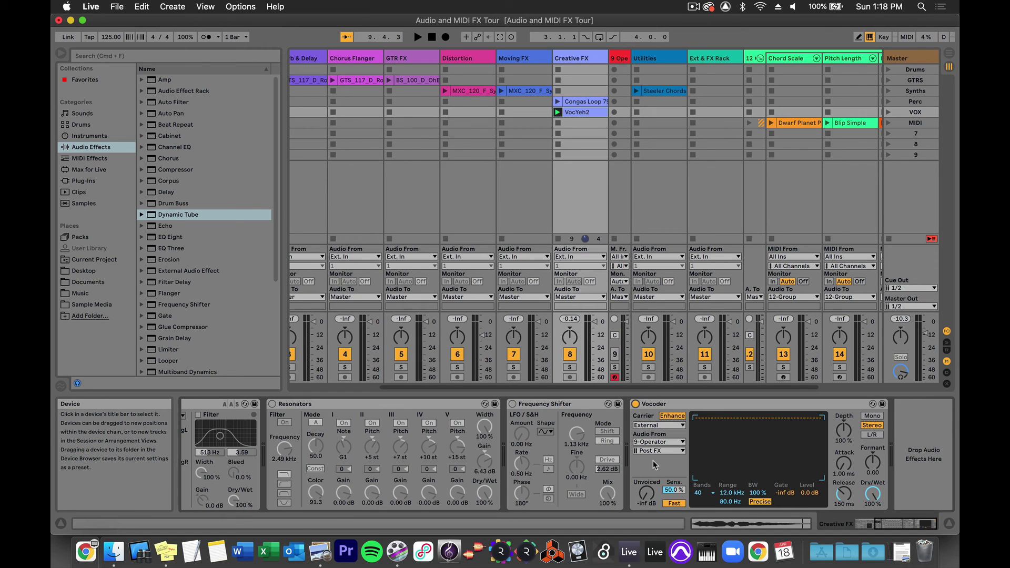
left_click(556, 121)
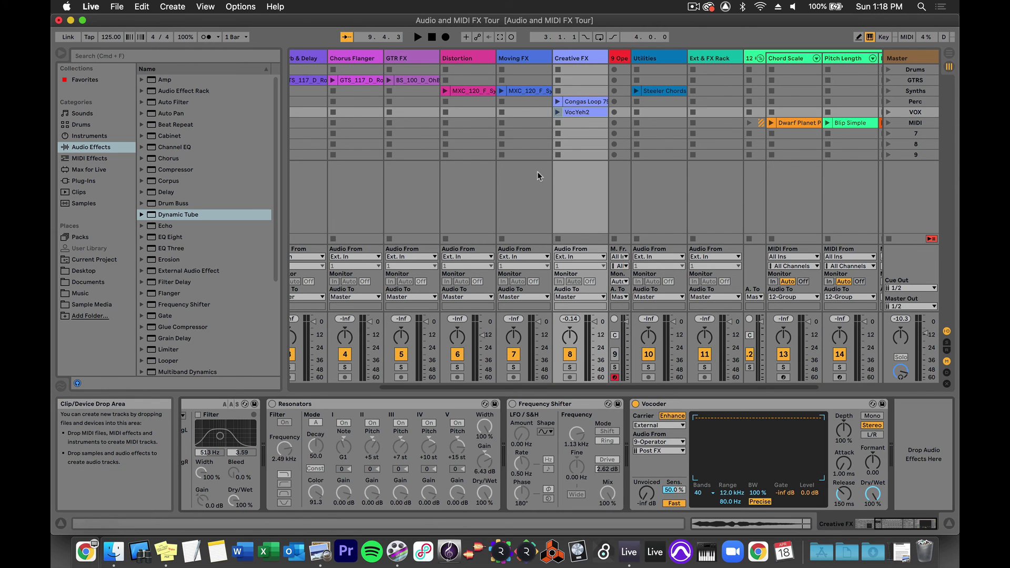
Select the Utilities track, activate Spectrum, and launch the Steeler Chords clip
scroll(537, 171, "right", 3)
scroll(553, 109, "right", 1)
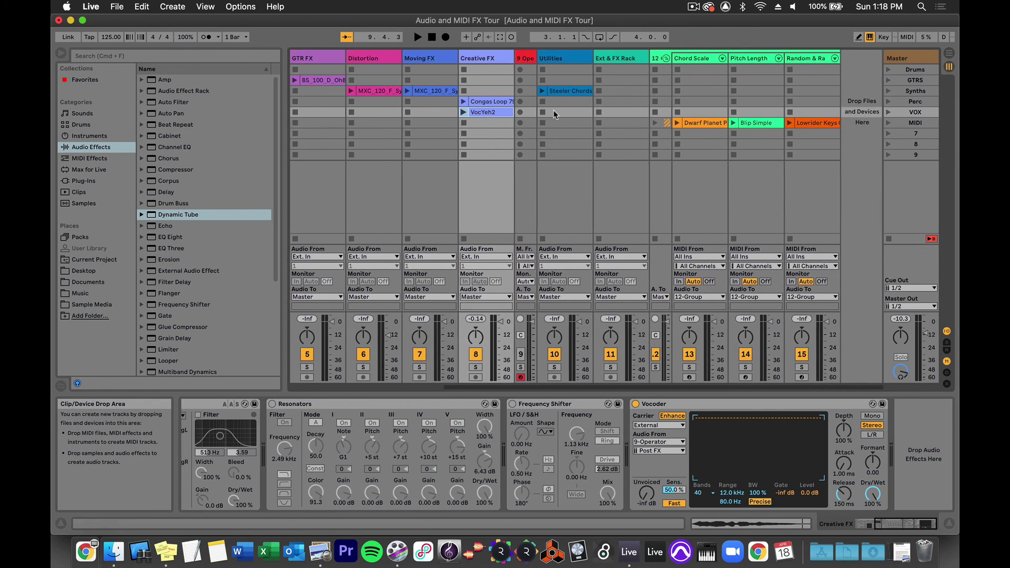
left_click(567, 60)
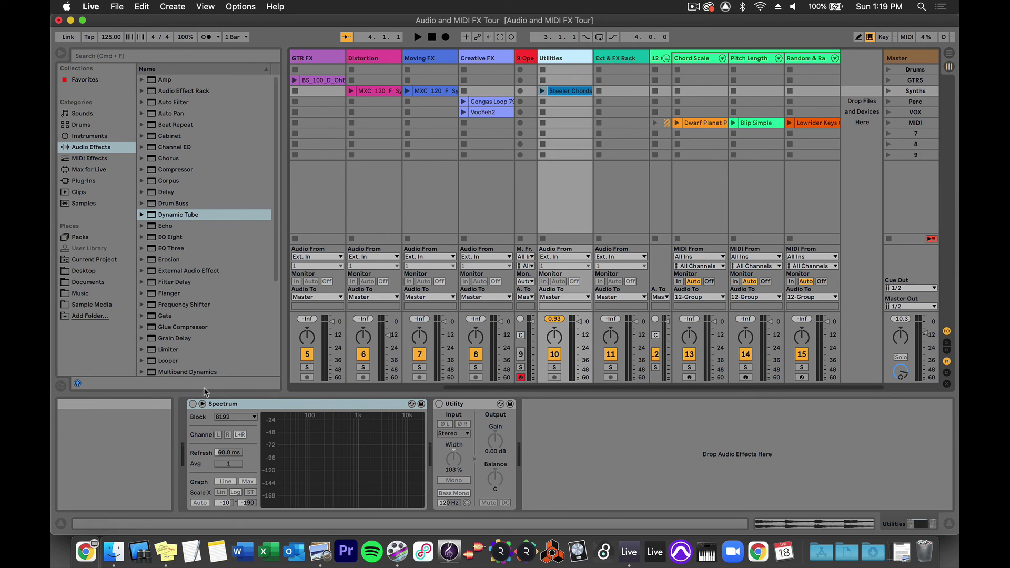
left_click(193, 403)
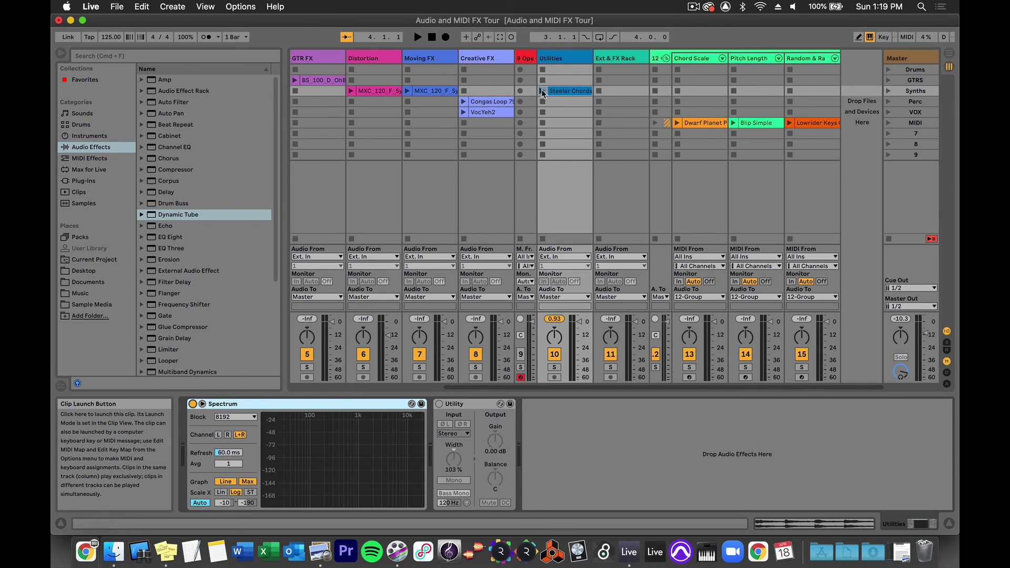
left_click(541, 91)
Set Spectrum's block size to 16384, watch its display while Steeler Chords plays, and stop playback
left_click(235, 416)
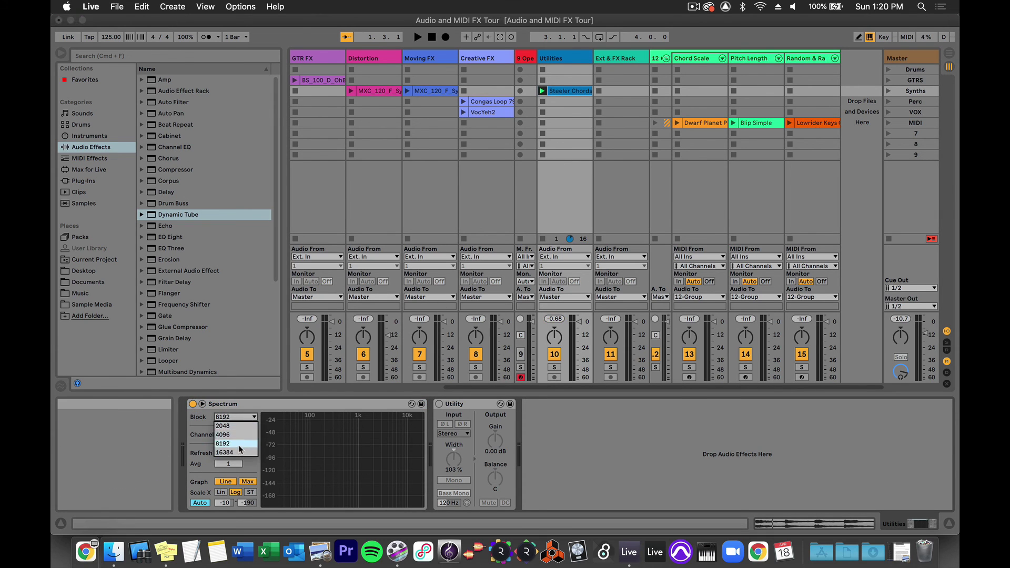
left_click(206, 422)
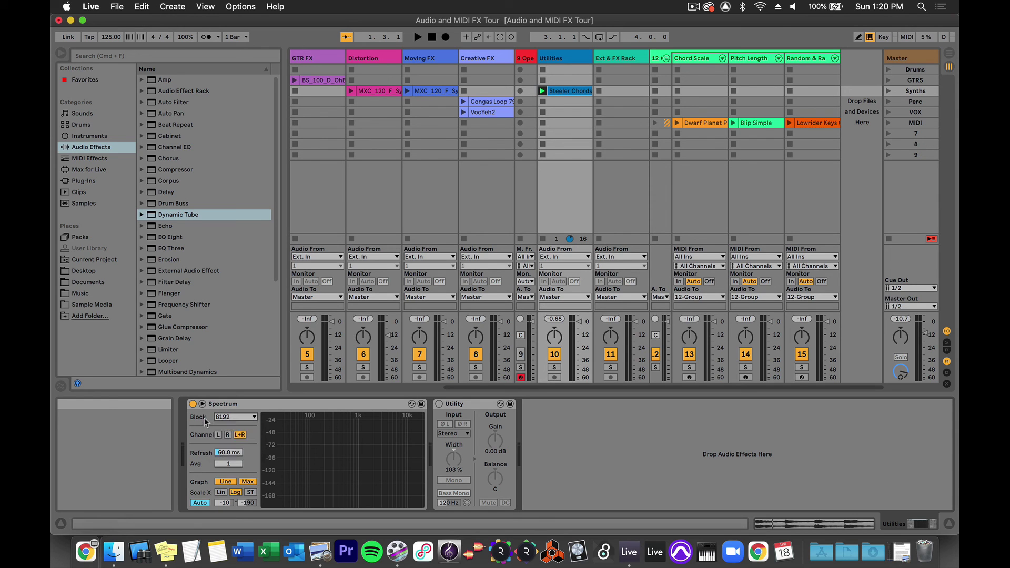
left_click(249, 419)
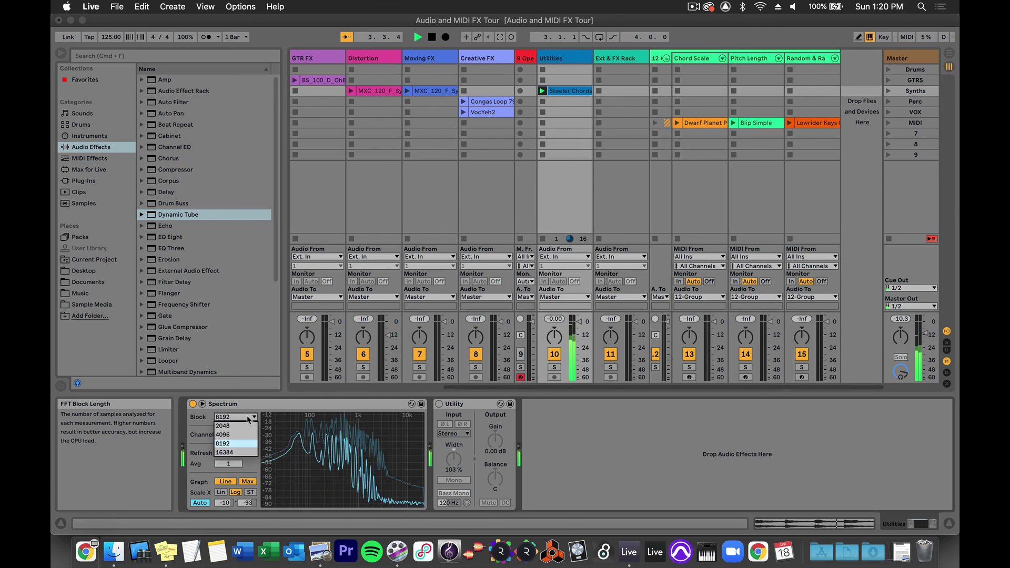
left_click(237, 453)
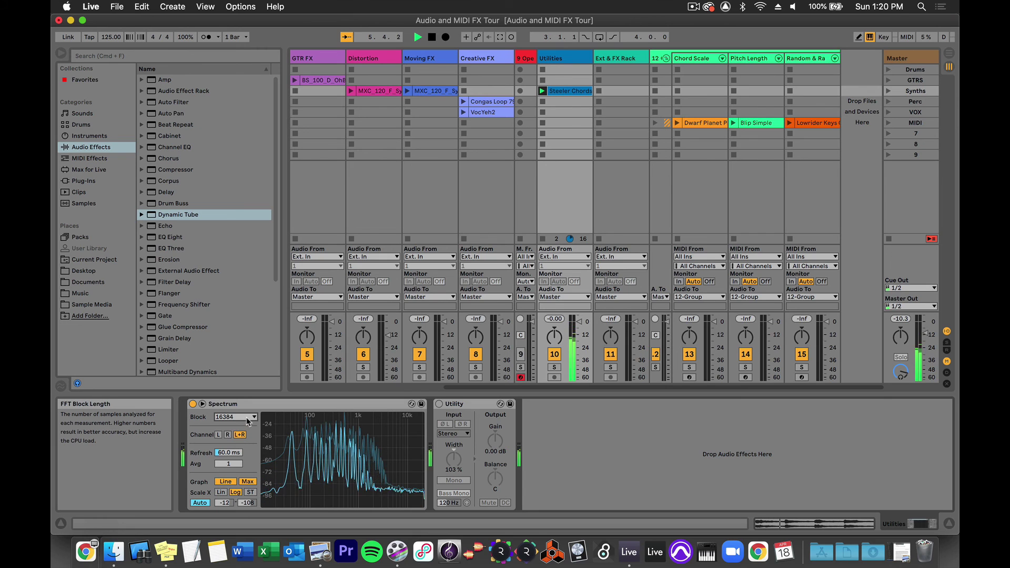
key("space")
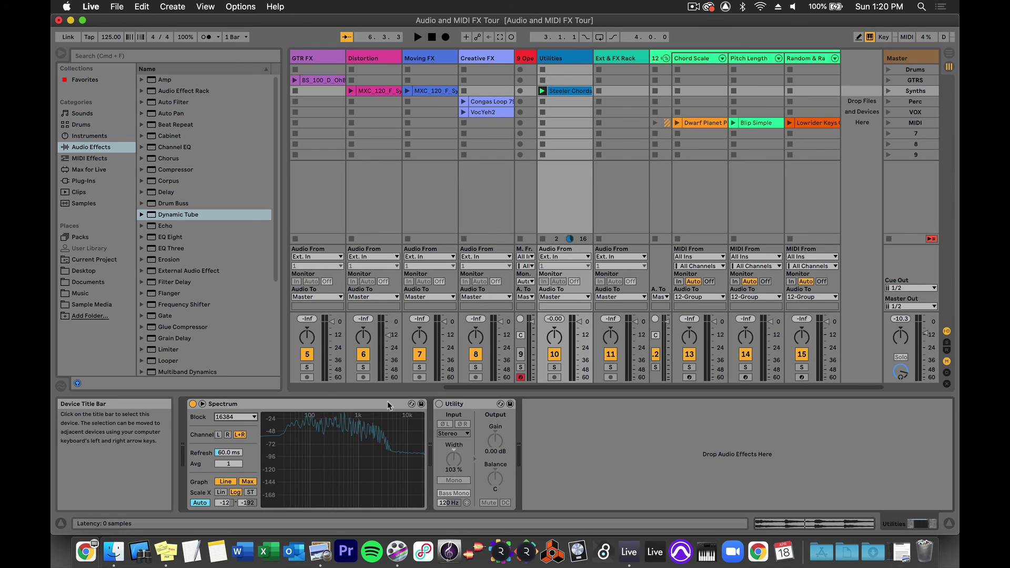
Activate Utility and deactivate Spectrum, adjust Utility's stereo width to 100%, and enable Mono
left_click(438, 404)
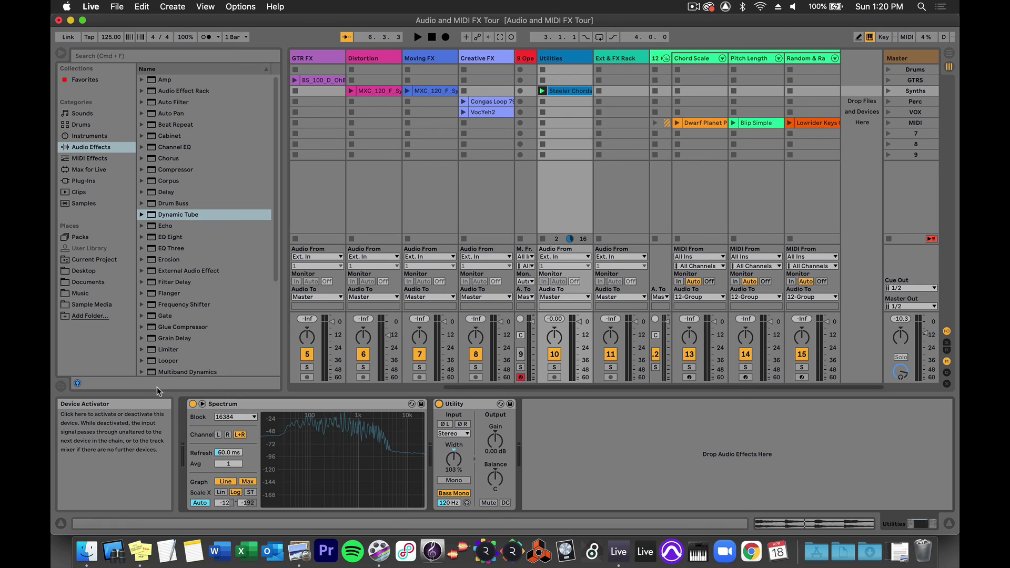
left_click(192, 404)
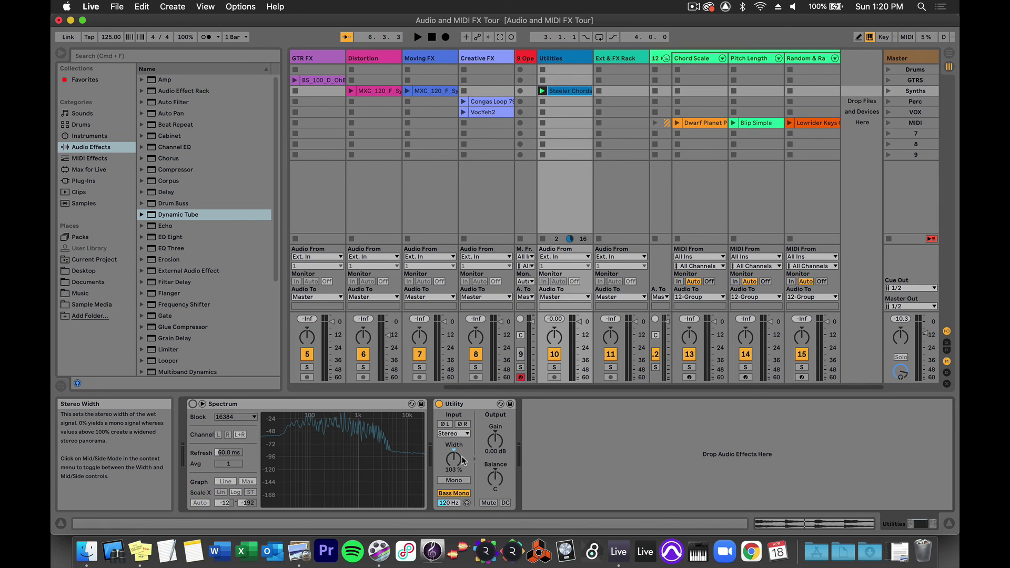
left_click_drag(455, 471, 455, 468)
mouse_move(456, 468)
left_mouse_down()
mouse_move(455, 532)
mouse_move(454, 482)
left_mouse_up()
left_click(454, 481)
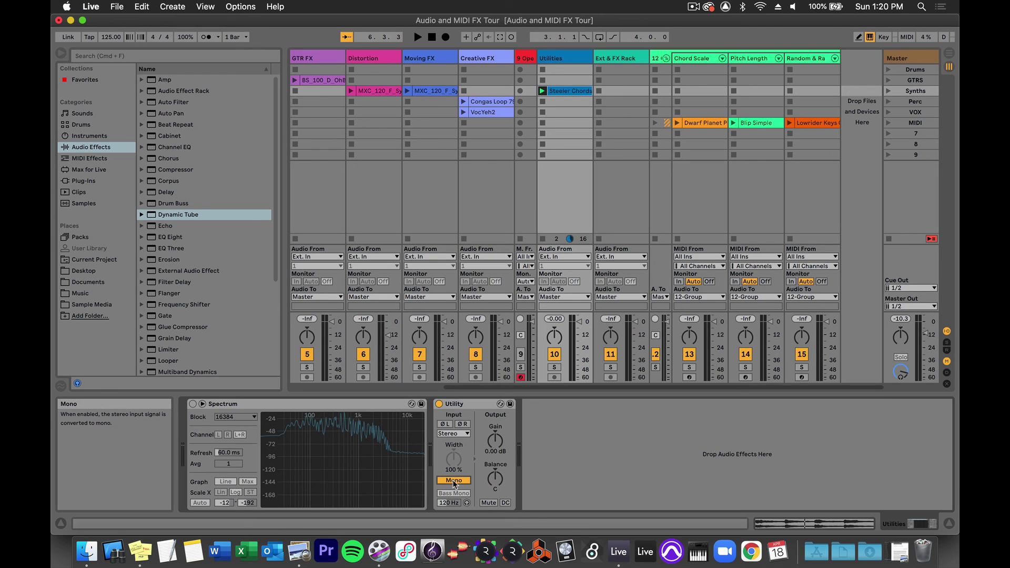
Switch Utility from Mono to Bass Mono at 120 Hz and try the stereo width while Steeler Chords plays
left_click(454, 481)
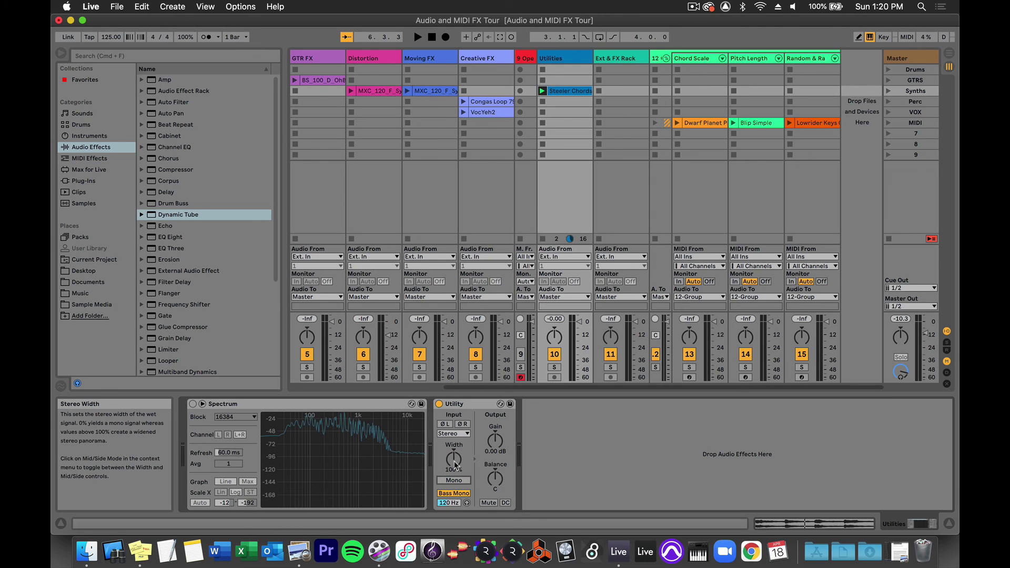
left_click(446, 494)
key("space")
mouse_move(453, 467)
left_mouse_down()
mouse_move(453, 369)
mouse_move(454, 463)
left_mouse_up()
Compare Utility's full Mono on and off during playback, and look through its input channel modes
left_click(454, 480)
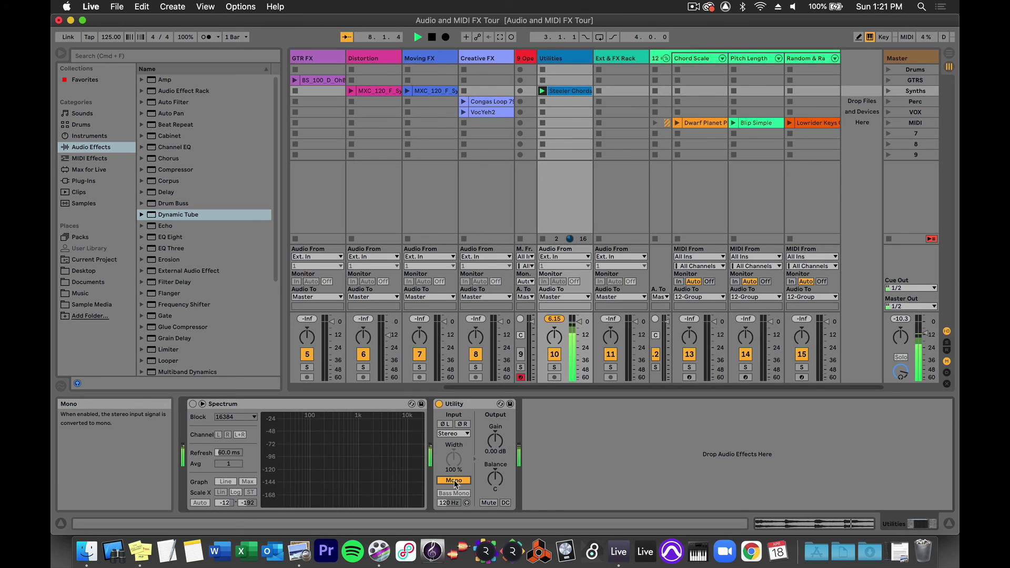
left_click(454, 480)
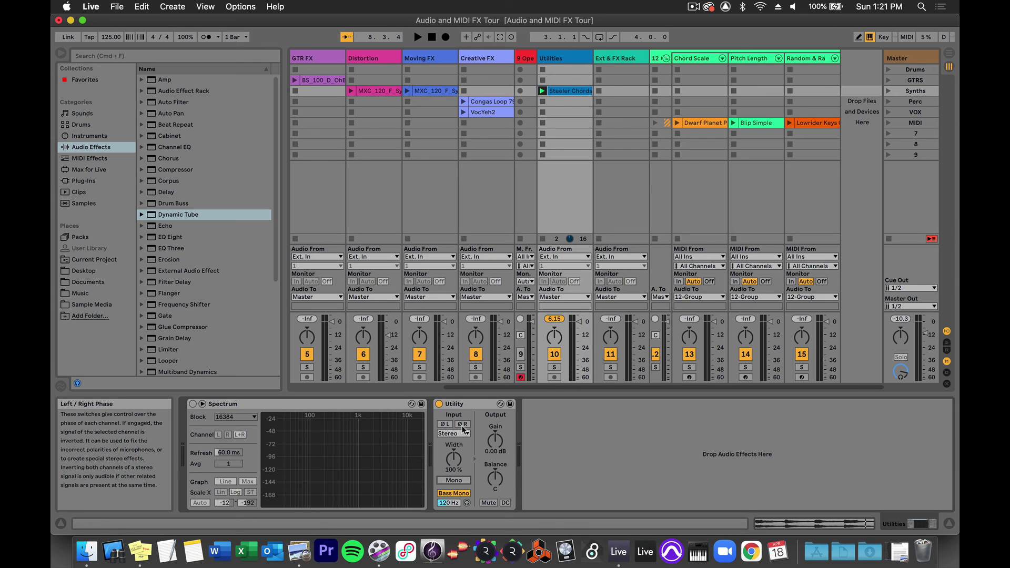
left_click(462, 434)
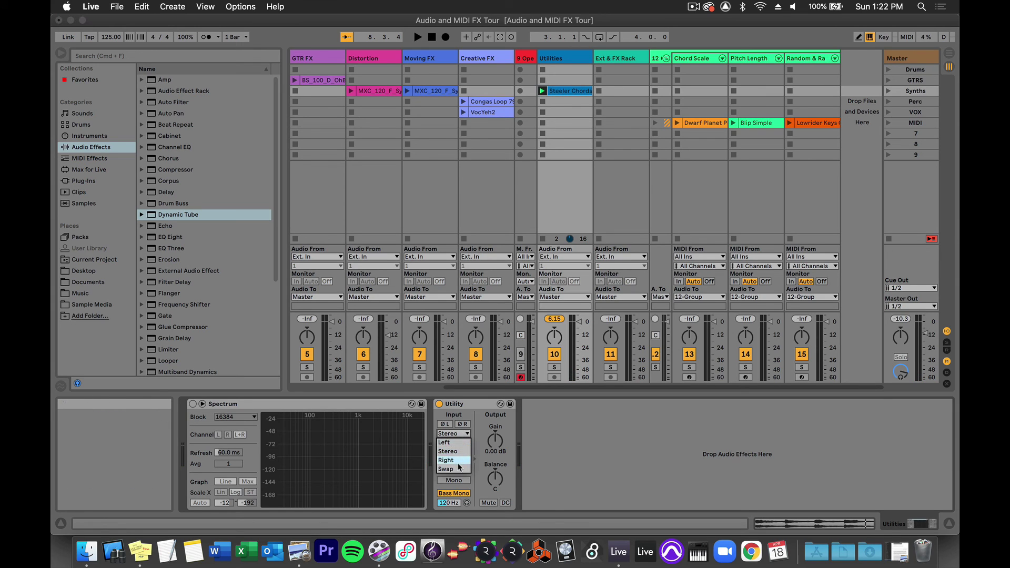
left_click(508, 465)
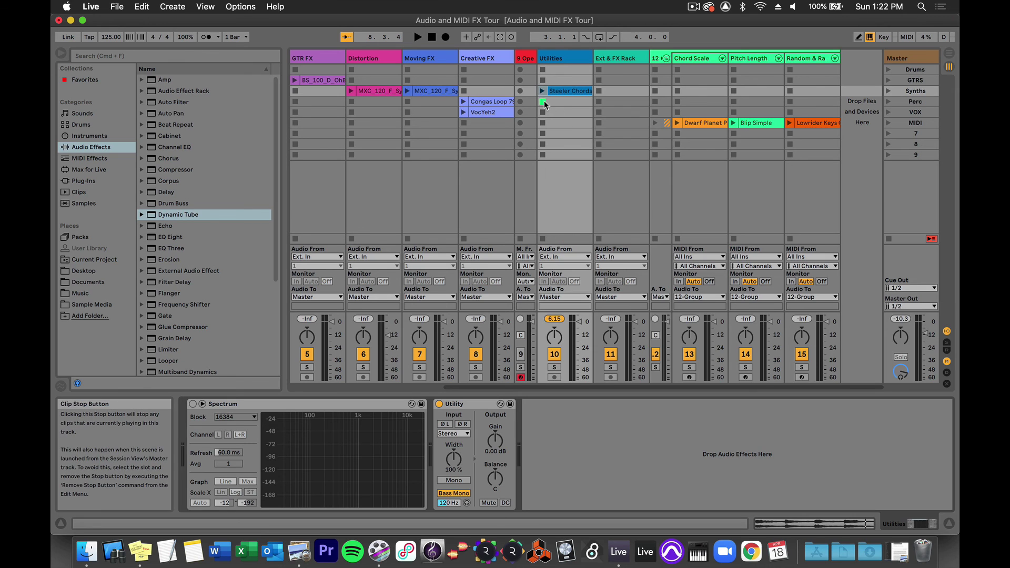
On the Ext & FX Rack track, load Dynamic Tube into the empty Audio Effect Rack and place Erosion ahead of it
left_click(623, 58)
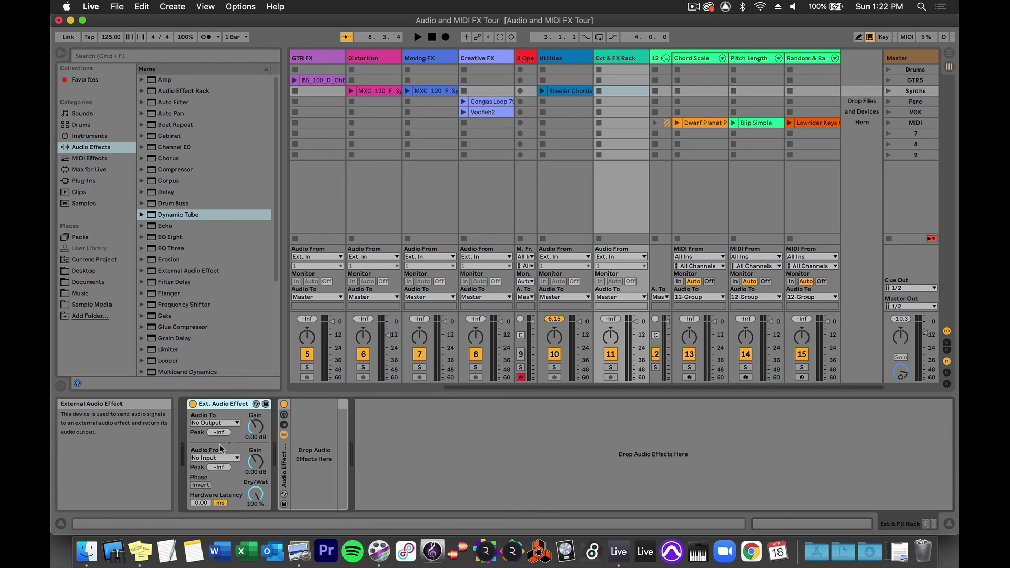
left_click(313, 441)
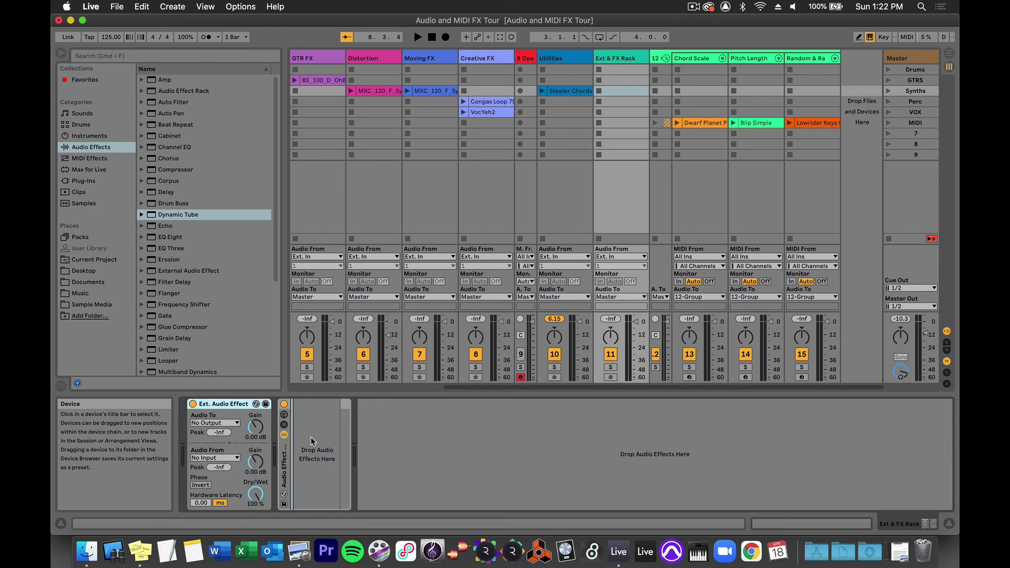
double_click(179, 215)
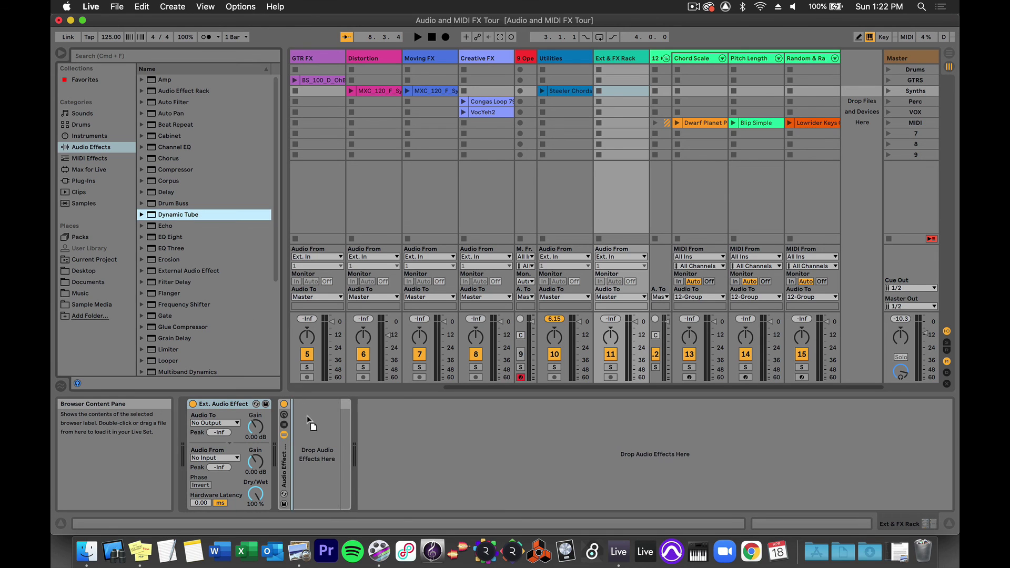
left_click_drag(165, 261, 305, 446)
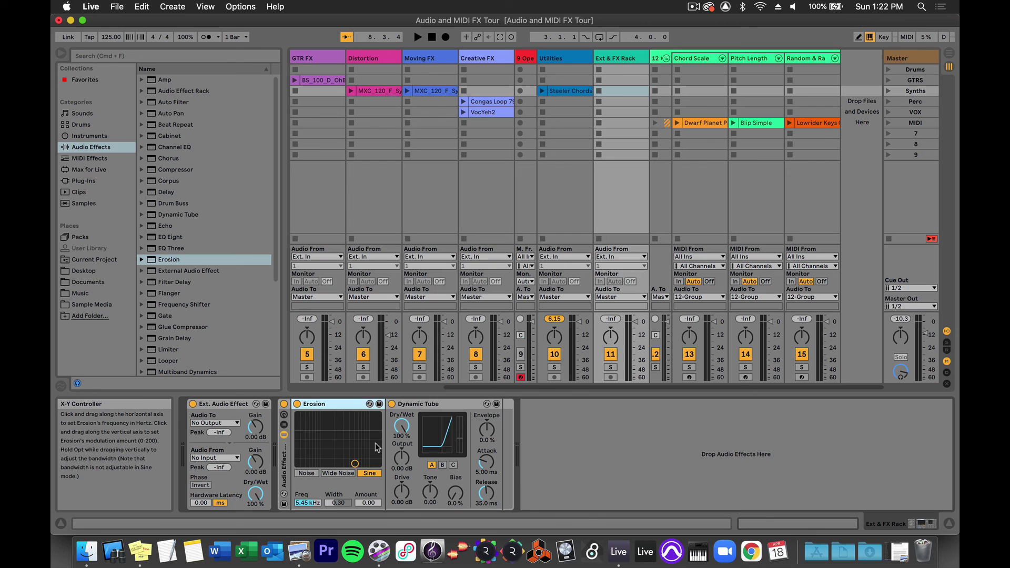
Show the Audio Effect Rack's chain list and add Filter Delay and Flanger as two new parallel chains
left_click(284, 425)
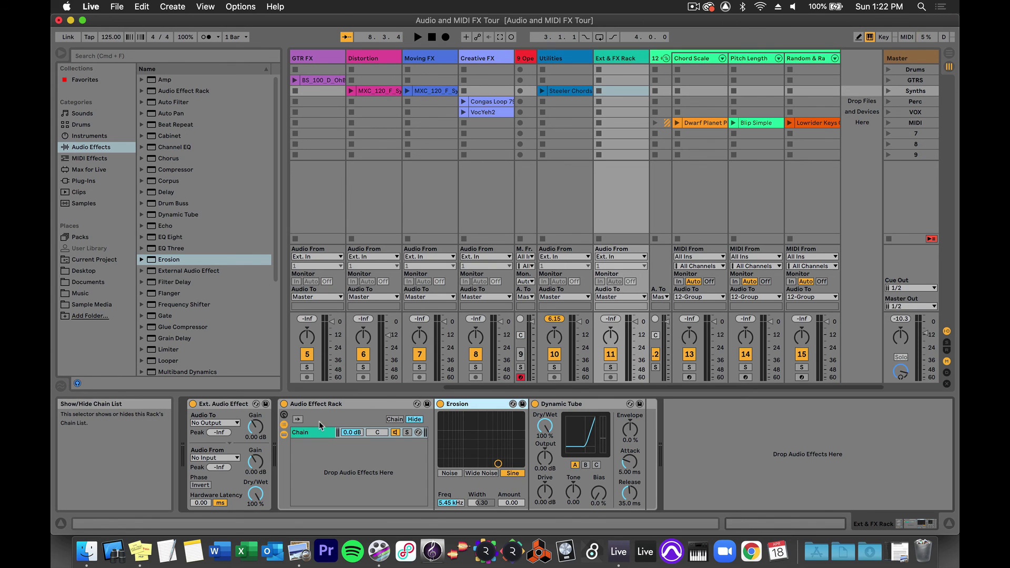
double_click(181, 279)
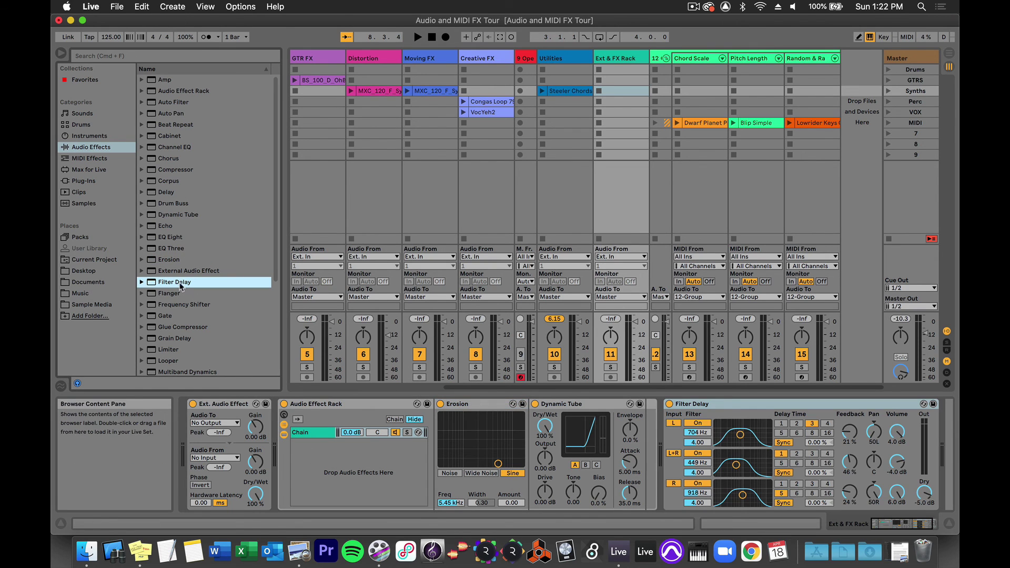
left_click_drag(184, 288, 320, 457)
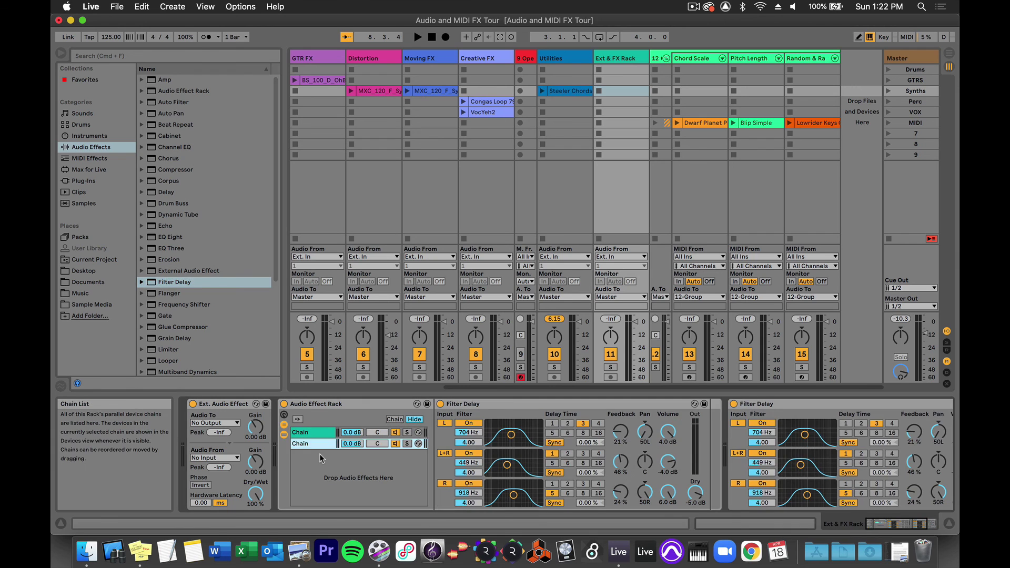
key("Down")
key("Return")
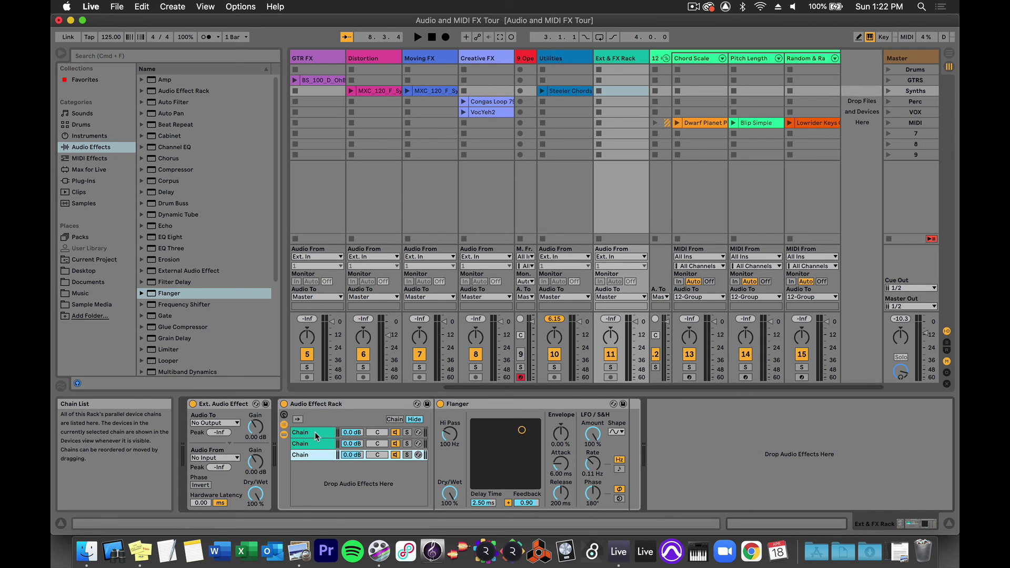
Select each of the Audio Effect Rack's three chains in turn to view the devices it holds
left_click(315, 431)
left_click(314, 444)
left_click(313, 454)
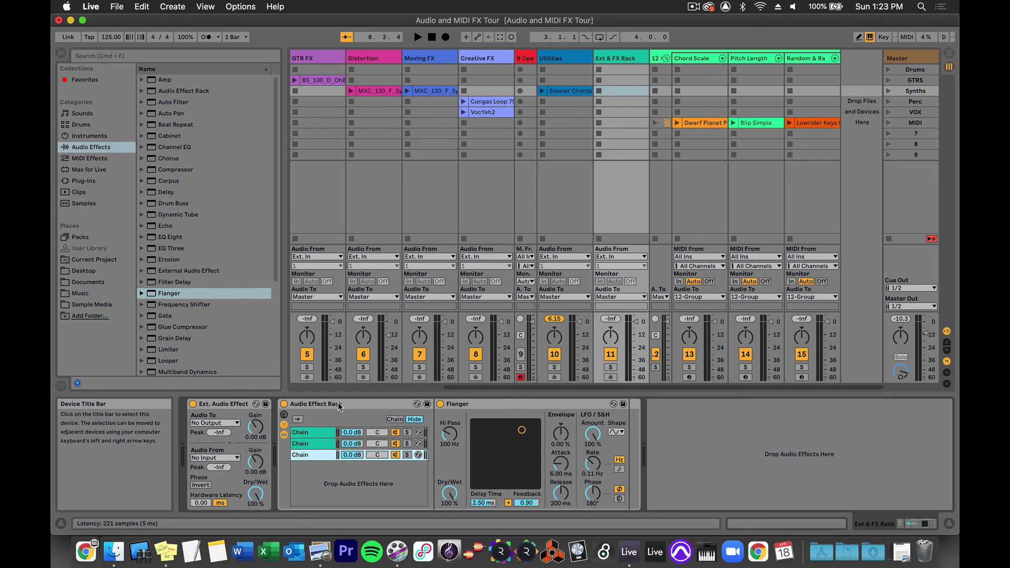
scroll(443, 154, "left", 1)
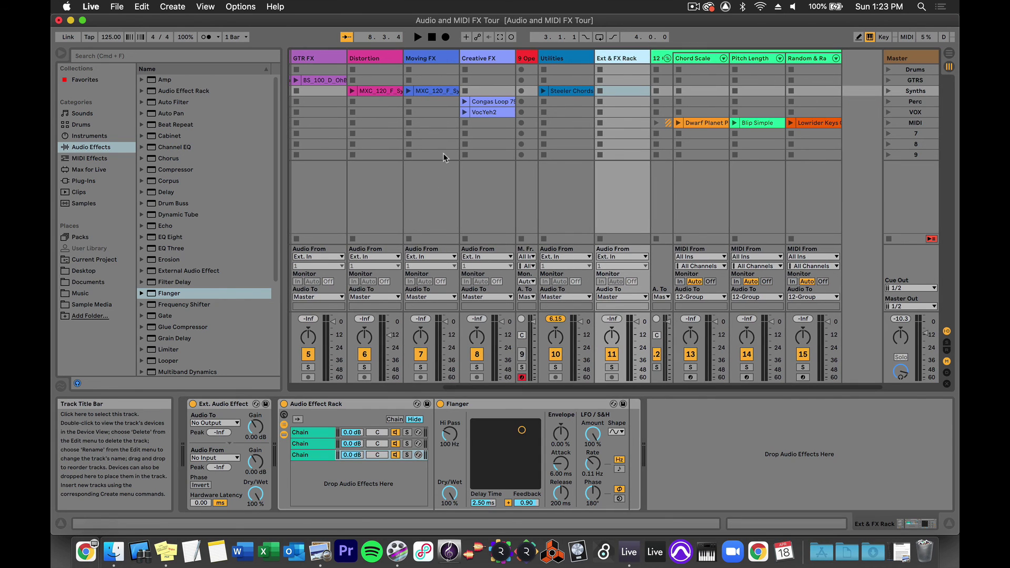